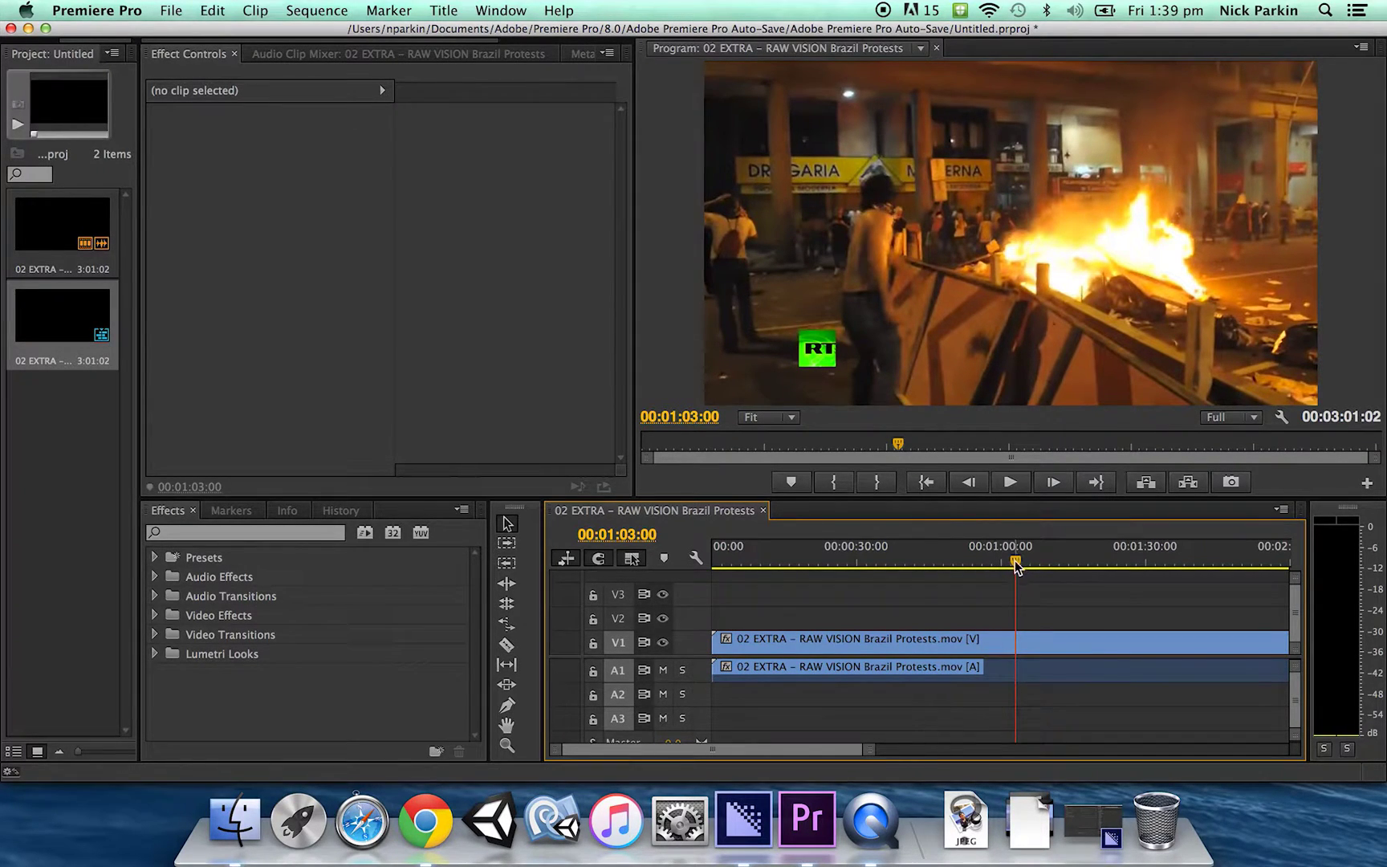
# Scrub and play the protest footage to stop on the riot police line at 00:01:27:14.
pyautogui.moveTo(1015, 566); pyautogui.dragTo(1135, 568)
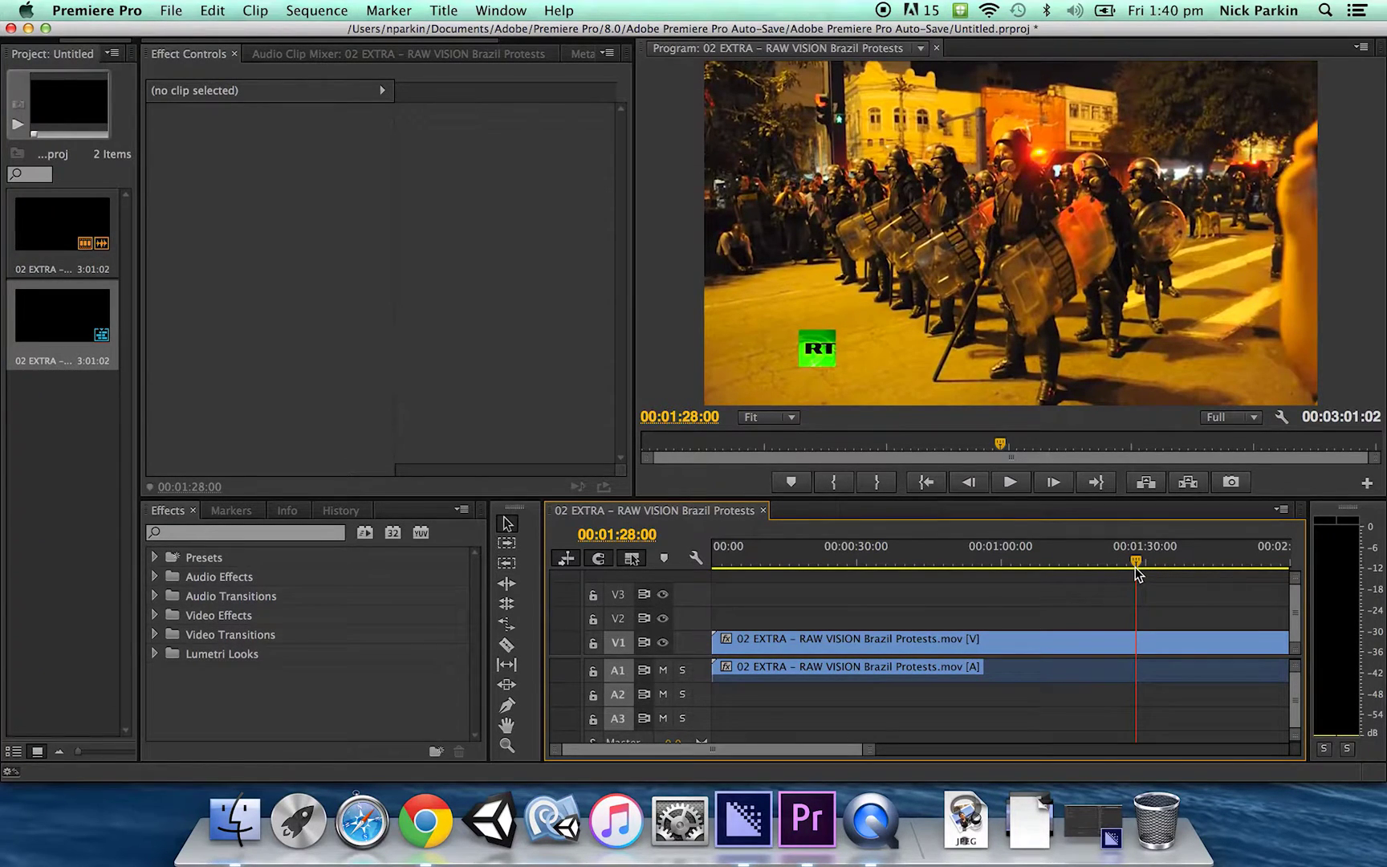
pyautogui.moveTo(1129, 564); pyautogui.dragTo(1122, 565)
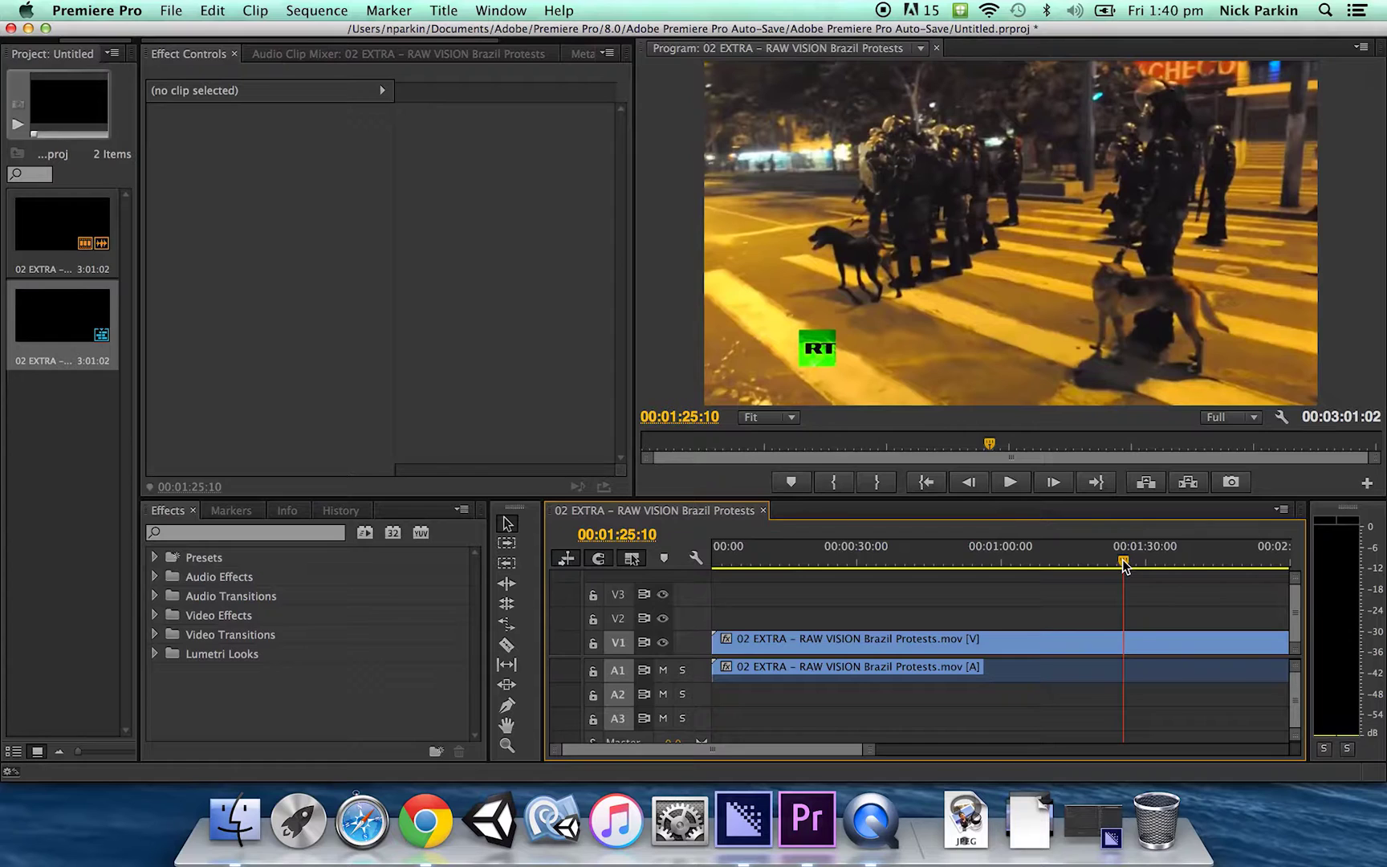
pyautogui.press('space')
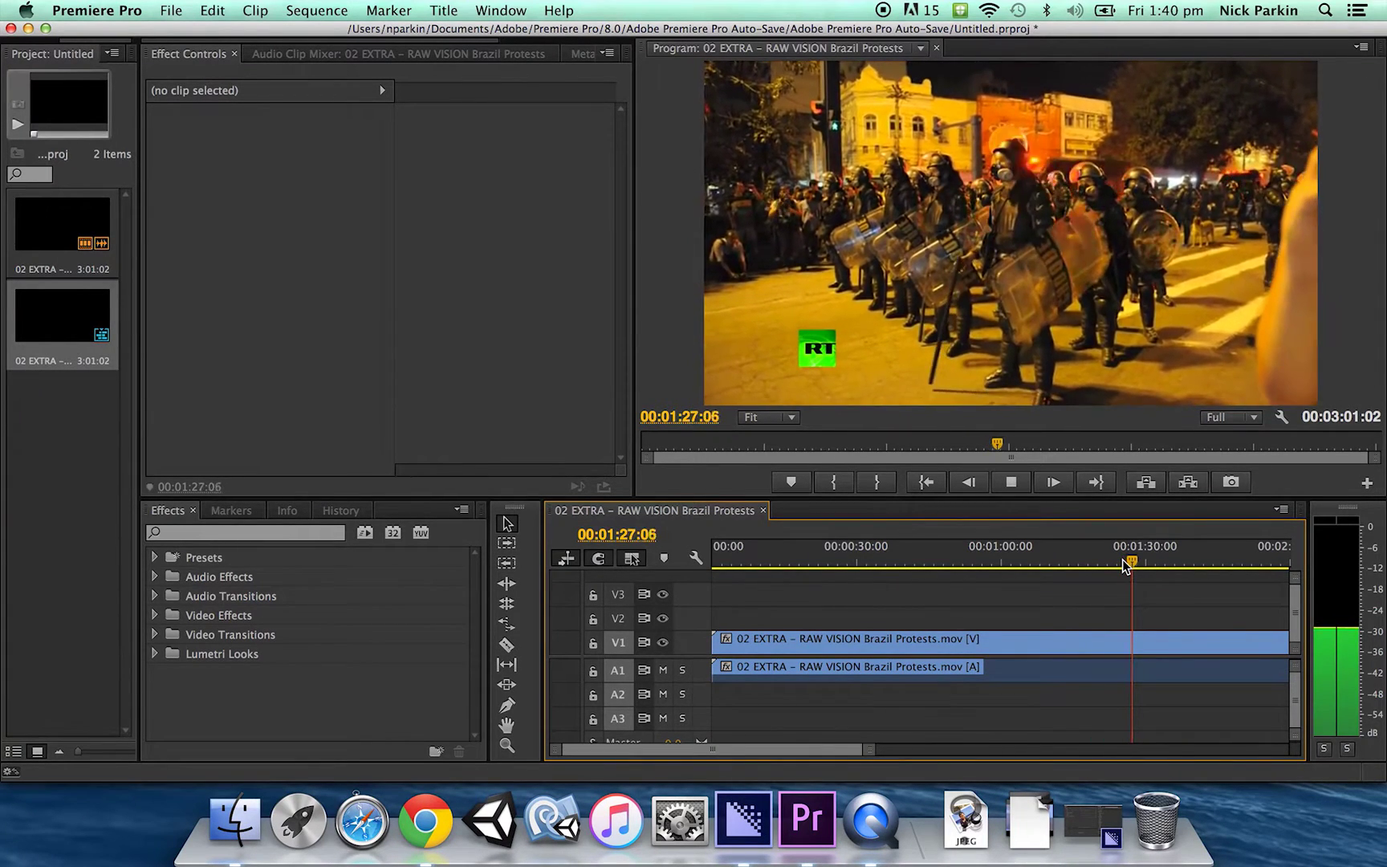
pyautogui.press('space')
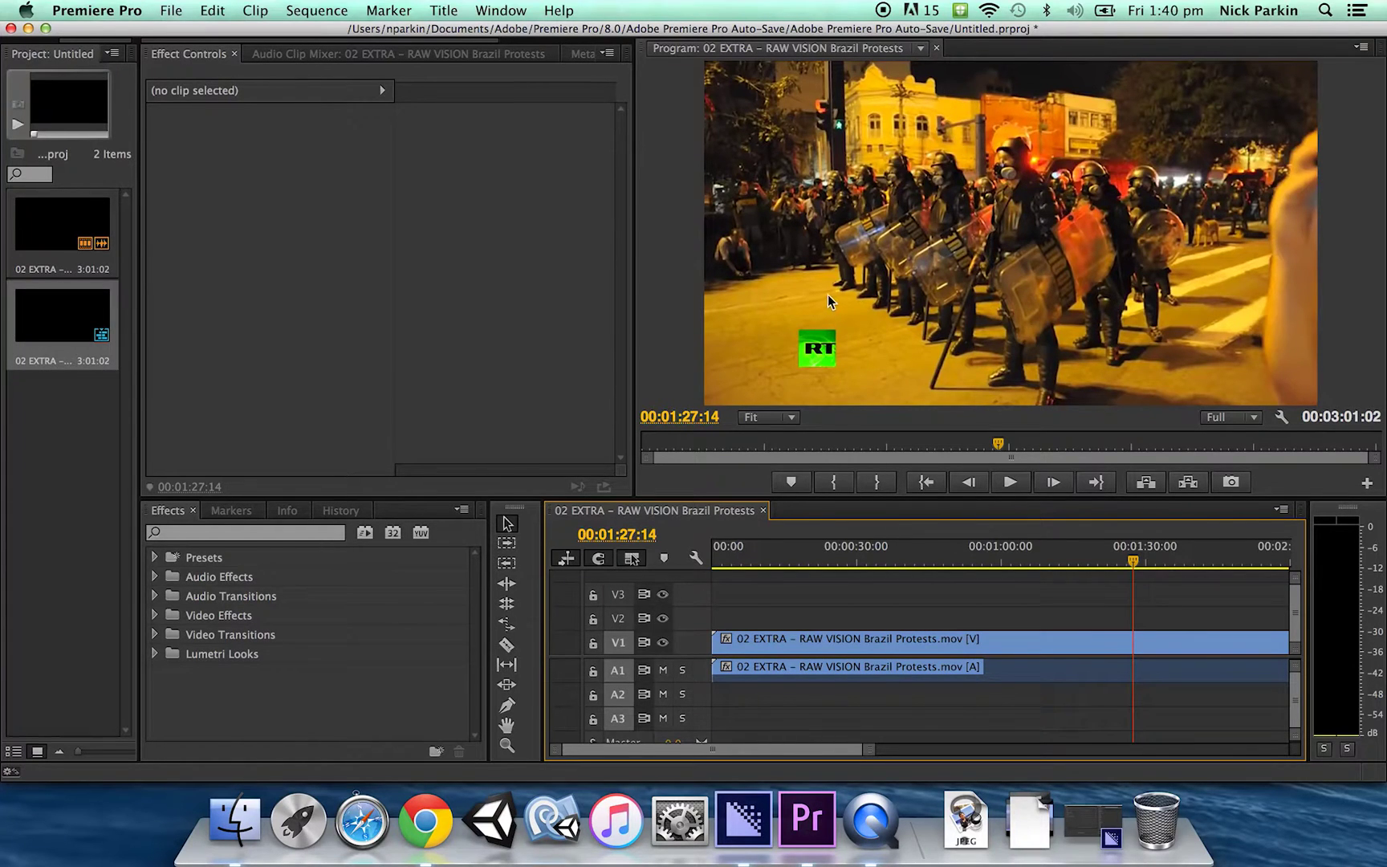
# Add a frame hold to the V1 protest clip at 00:01:27:14.
pyautogui.click(1135, 642)
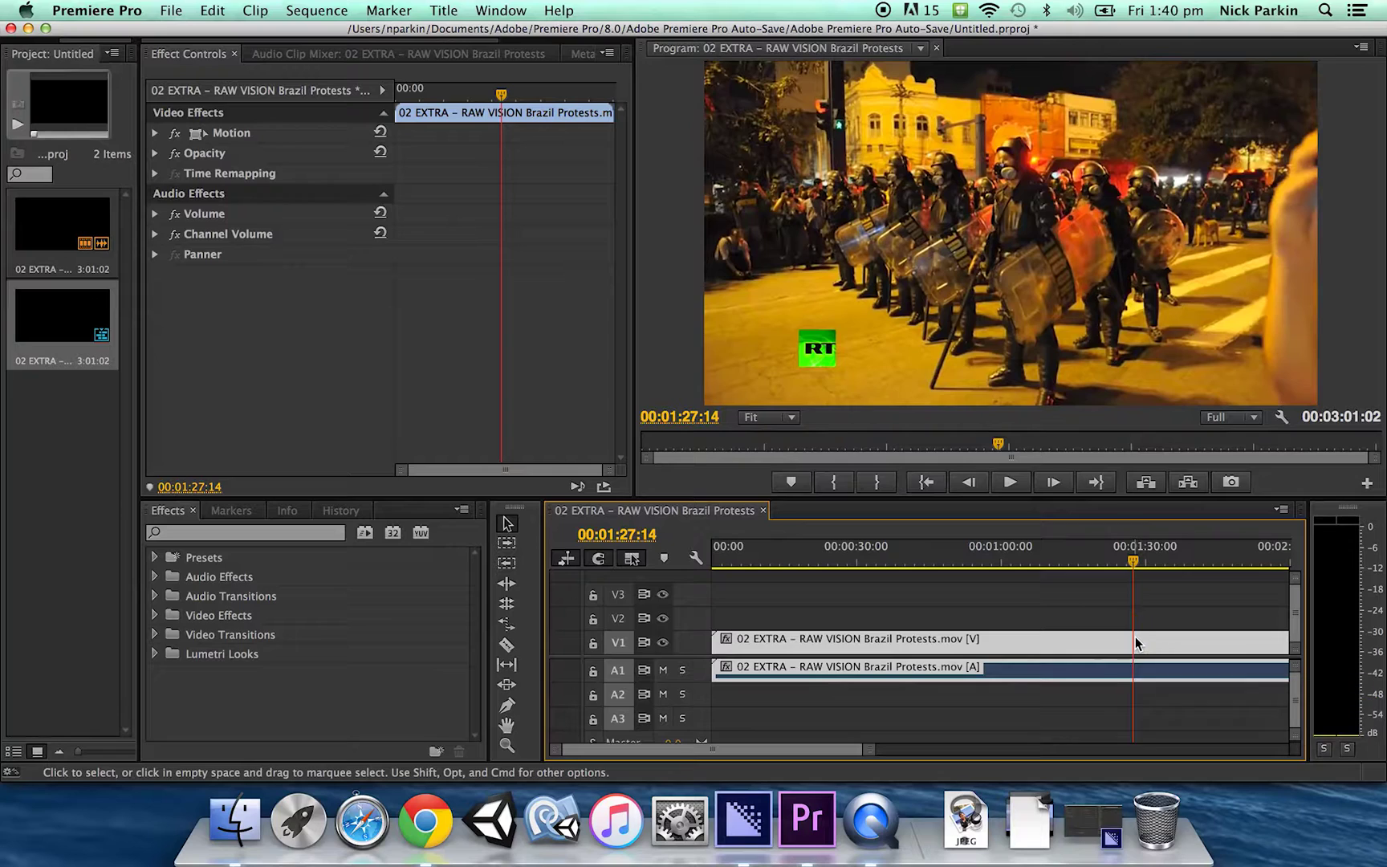
pyautogui.rightClick(1136, 643)
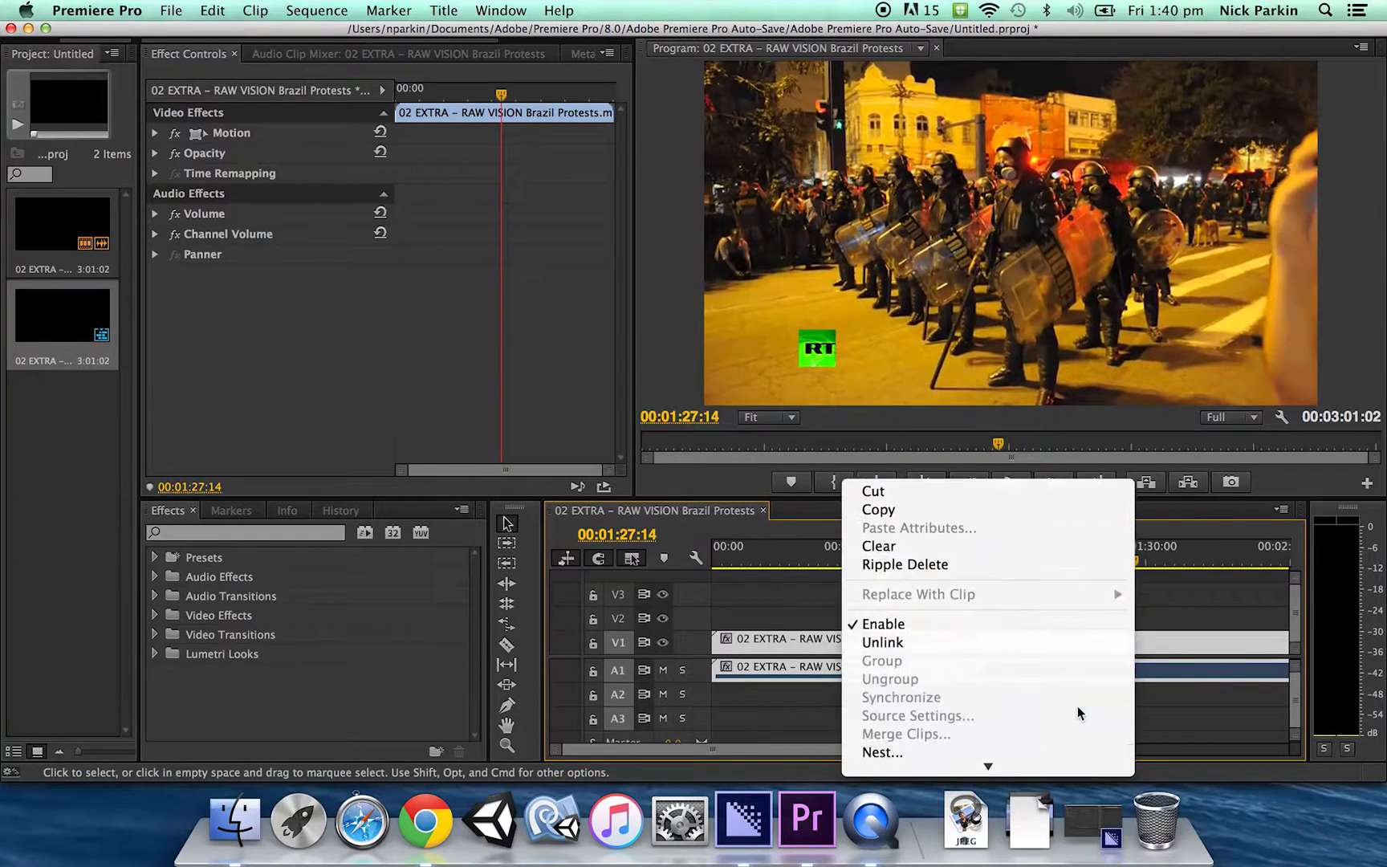
pyautogui.click(1169, 605)
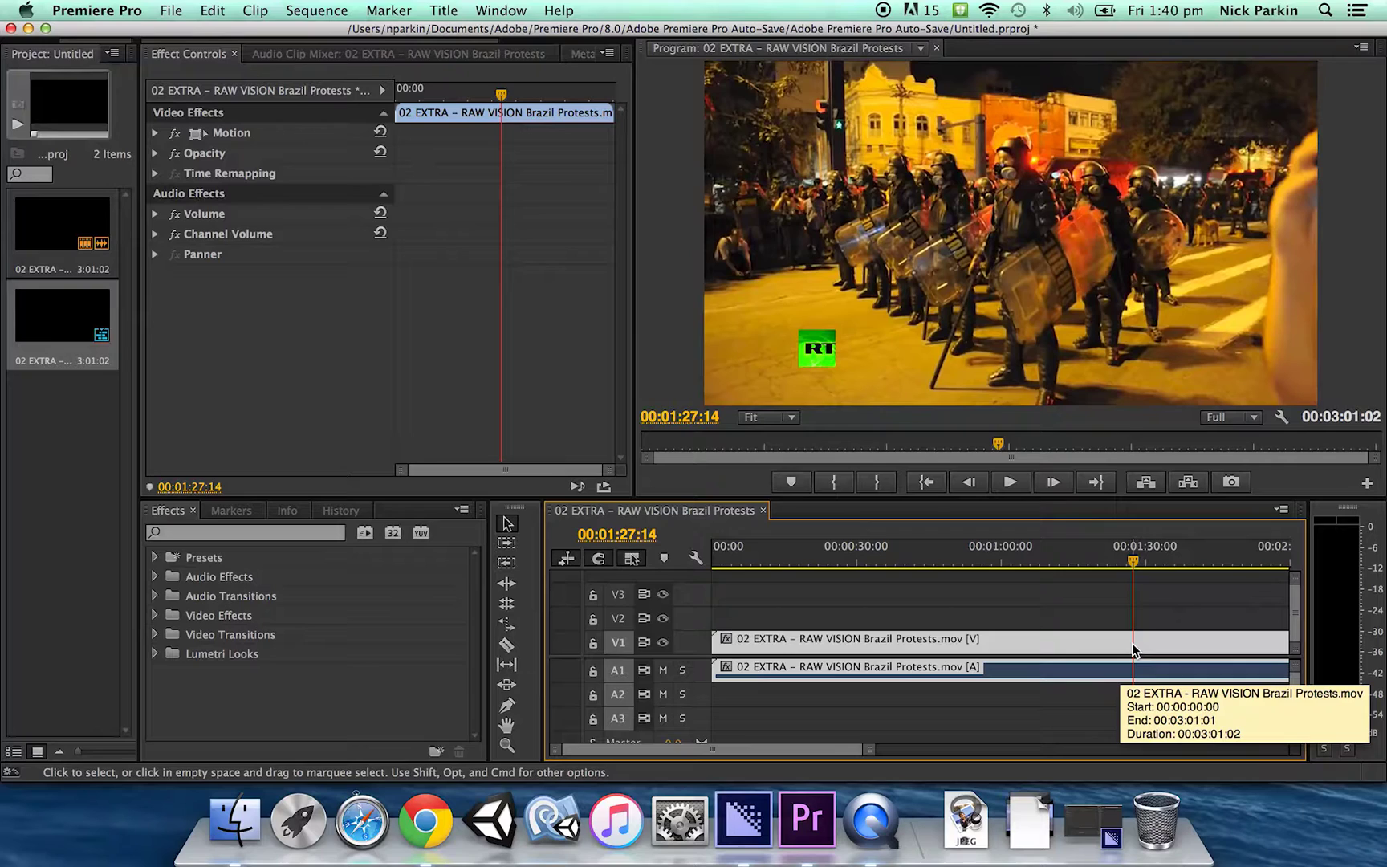
pyautogui.rightClick(1133, 648)
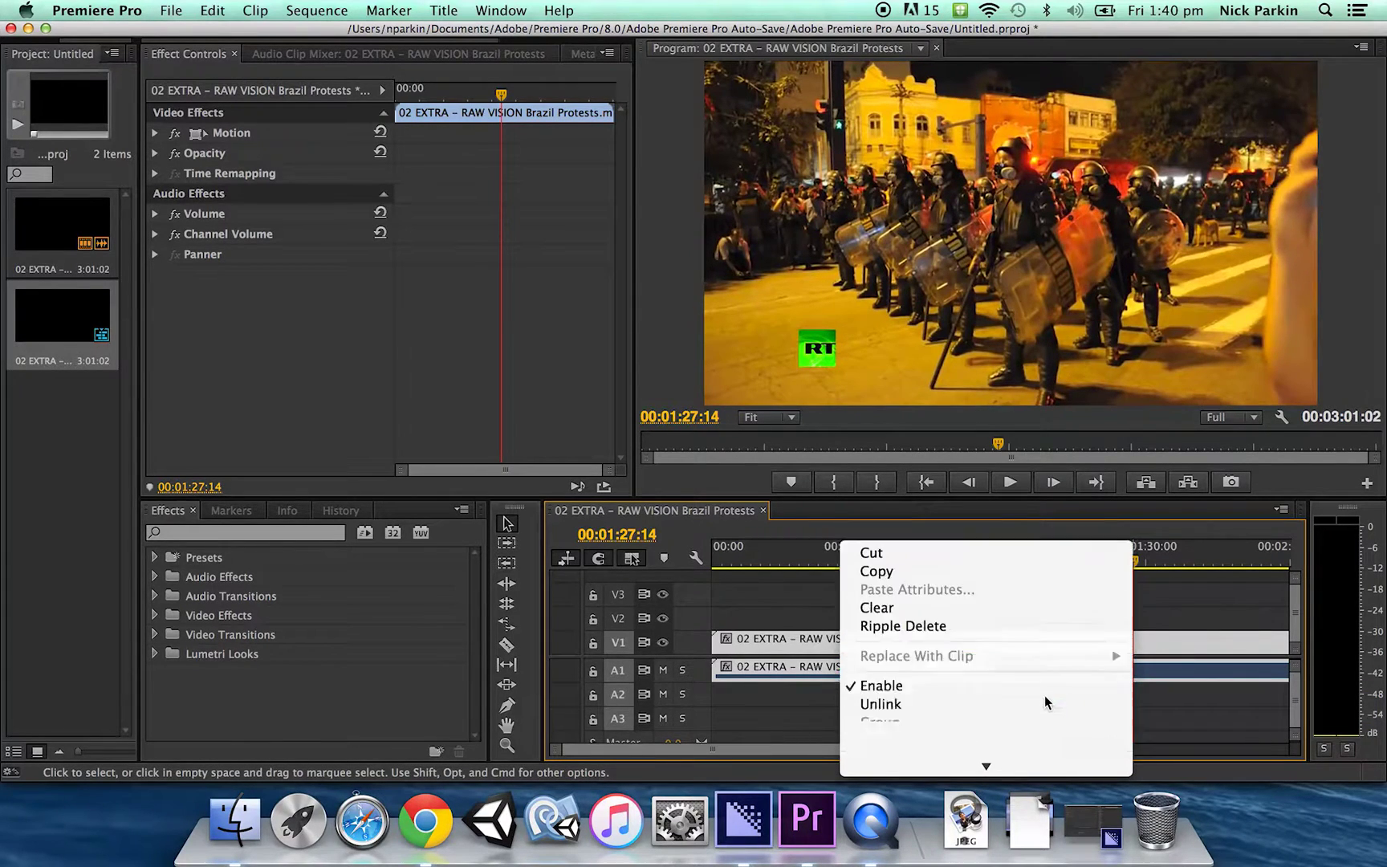
pyautogui.scroll(-15, 1046, 702)
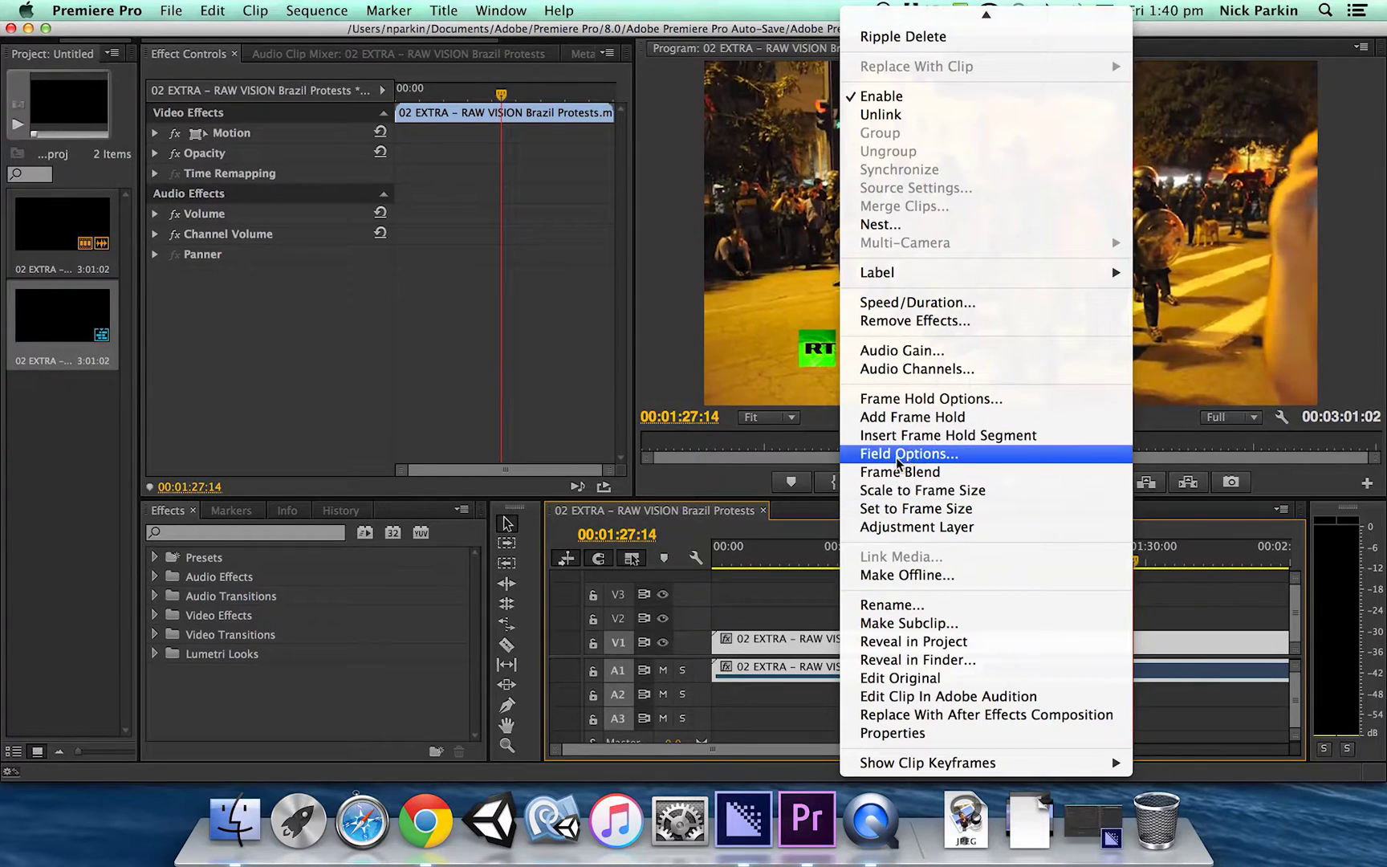
pyautogui.click(873, 419)
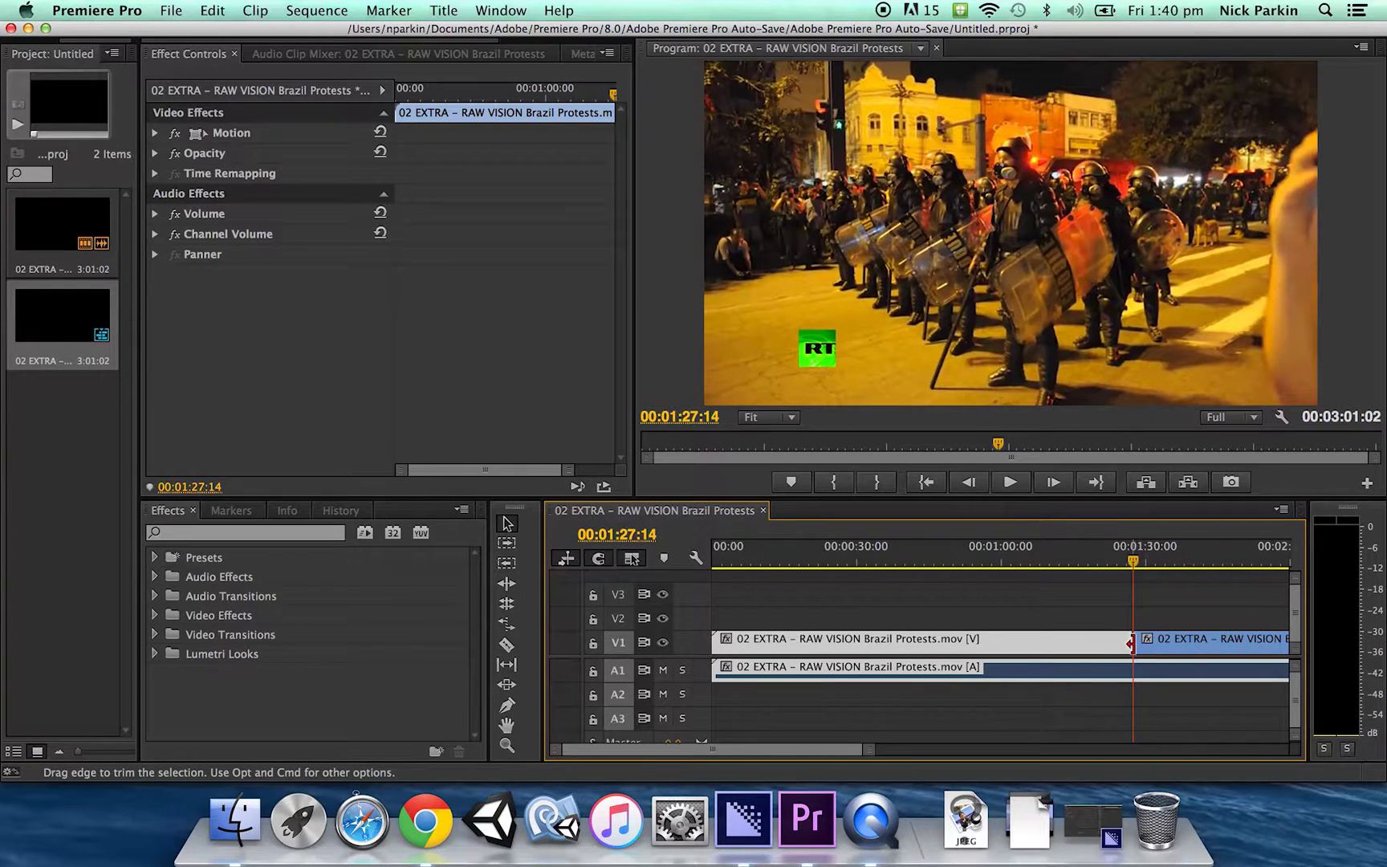
pyautogui.click(1096, 564)
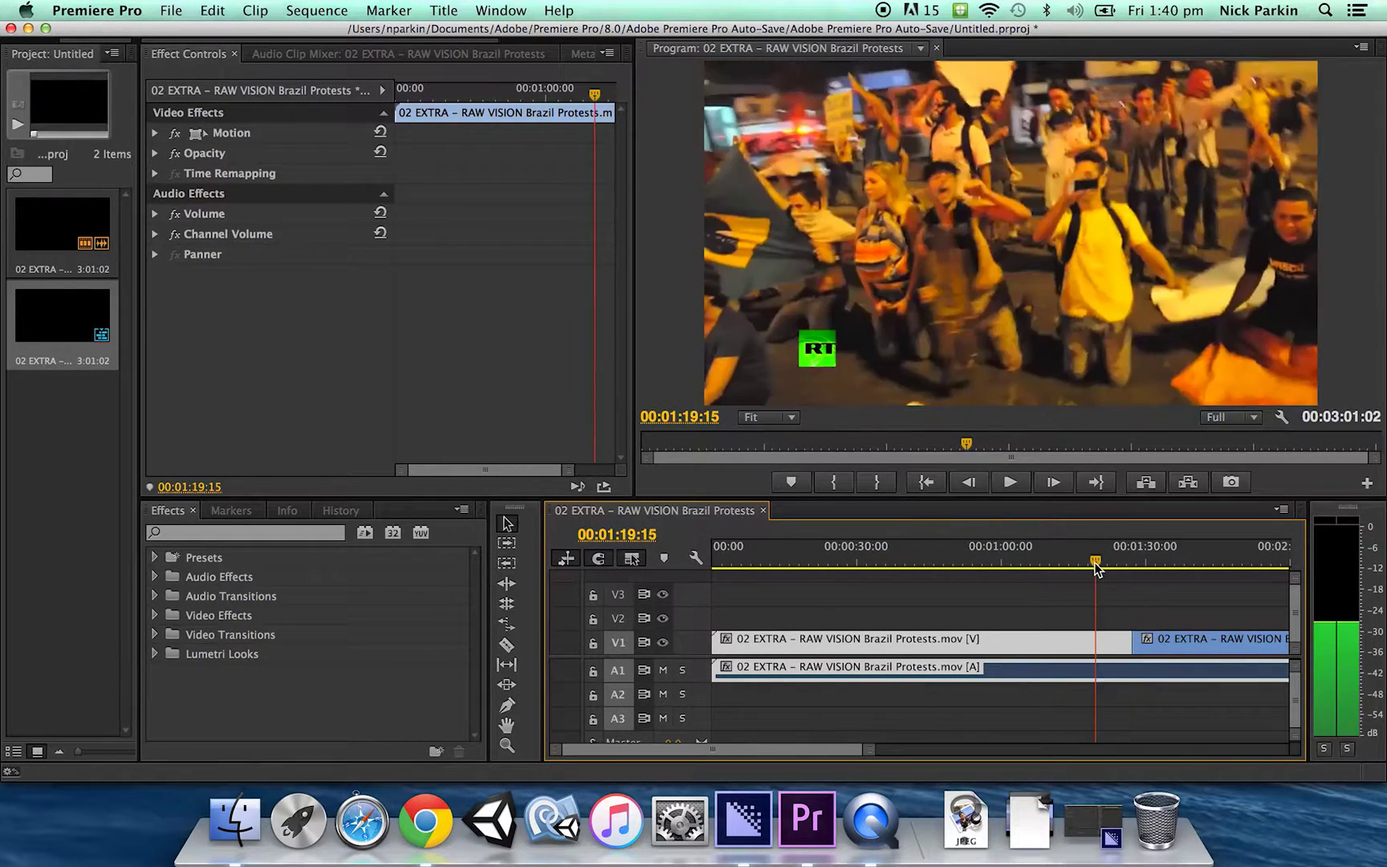
pyautogui.press('space')
pyautogui.press('space')
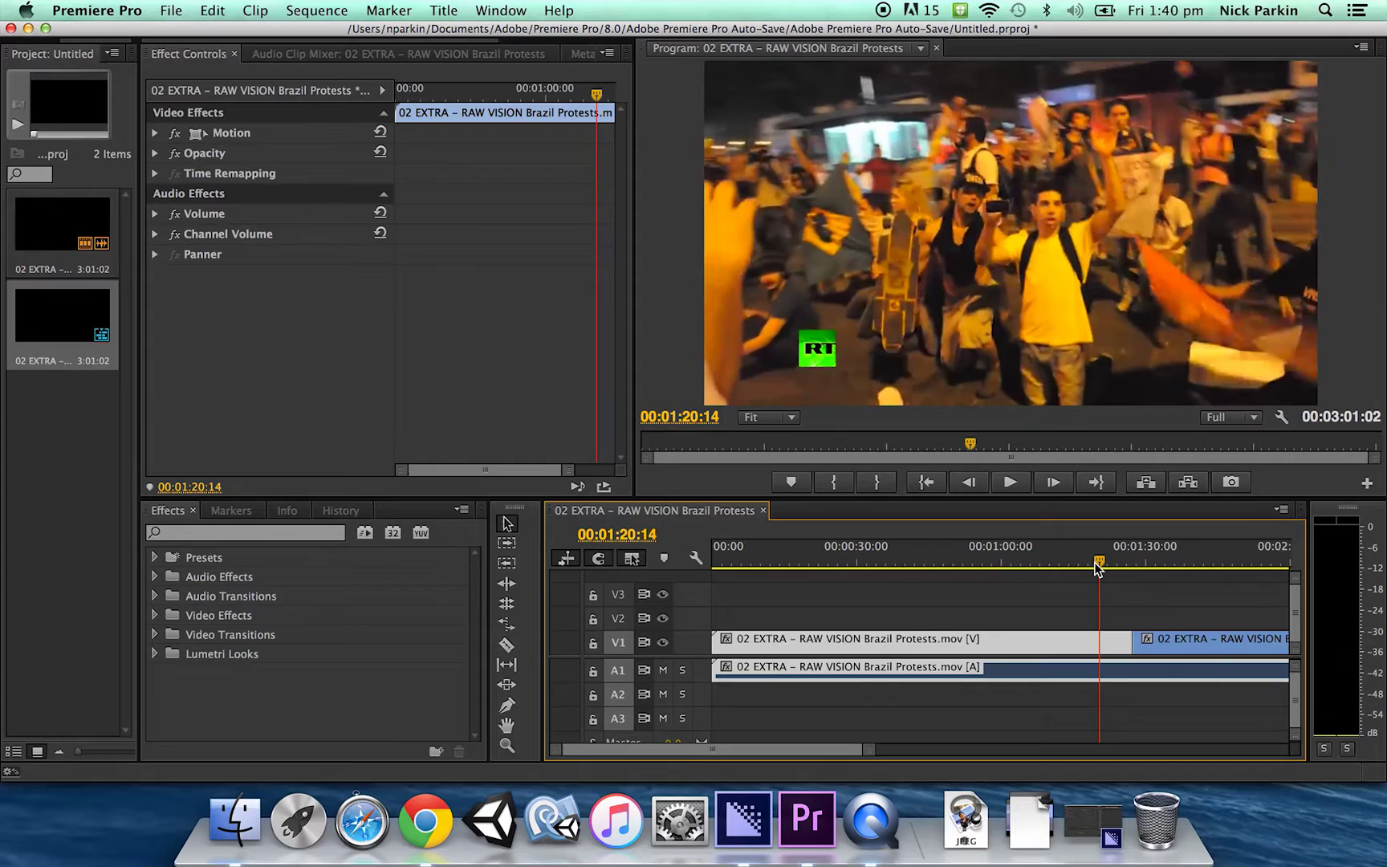
pyautogui.click(1146, 559)
pyautogui.press('space')
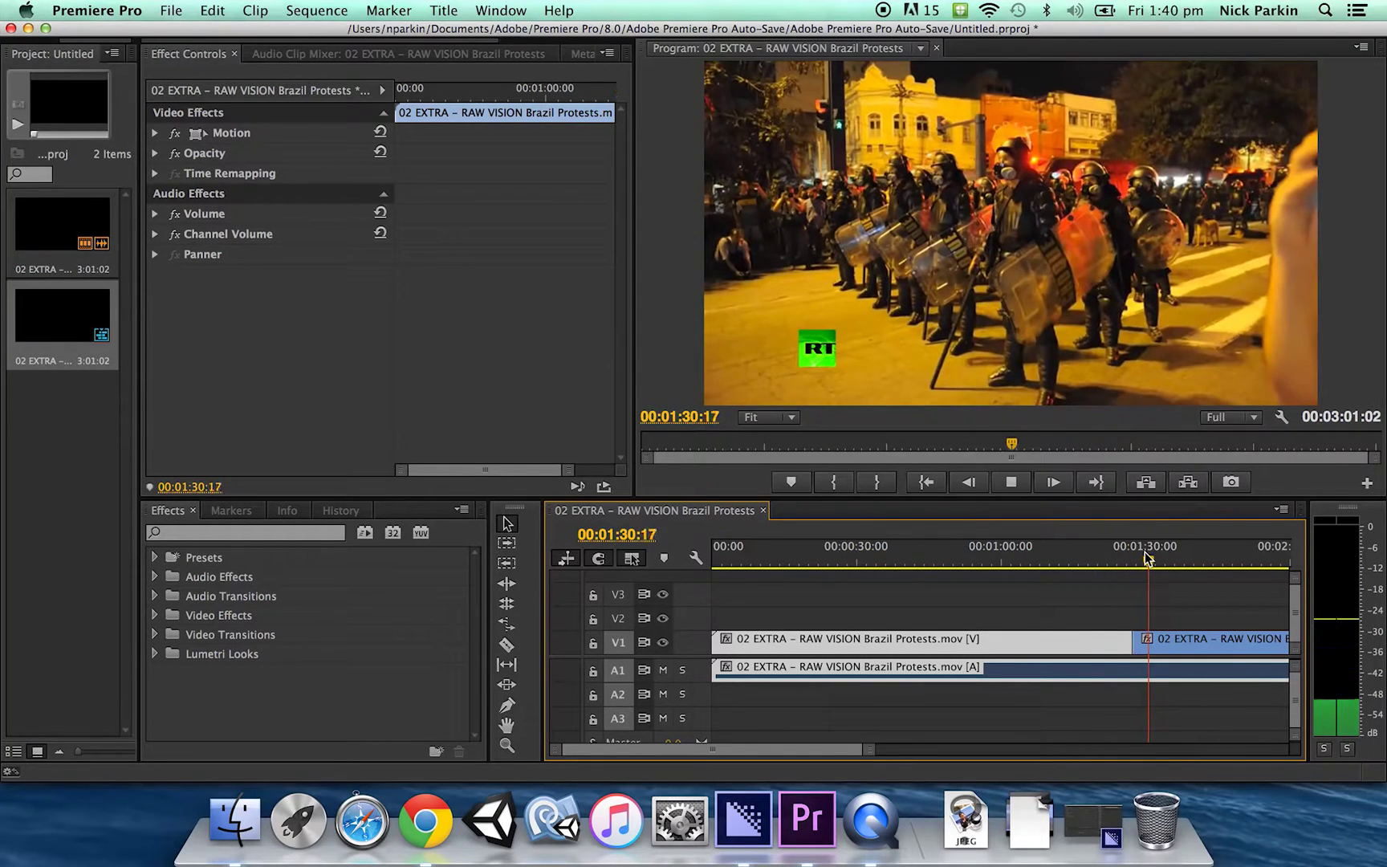
pyautogui.press('space')
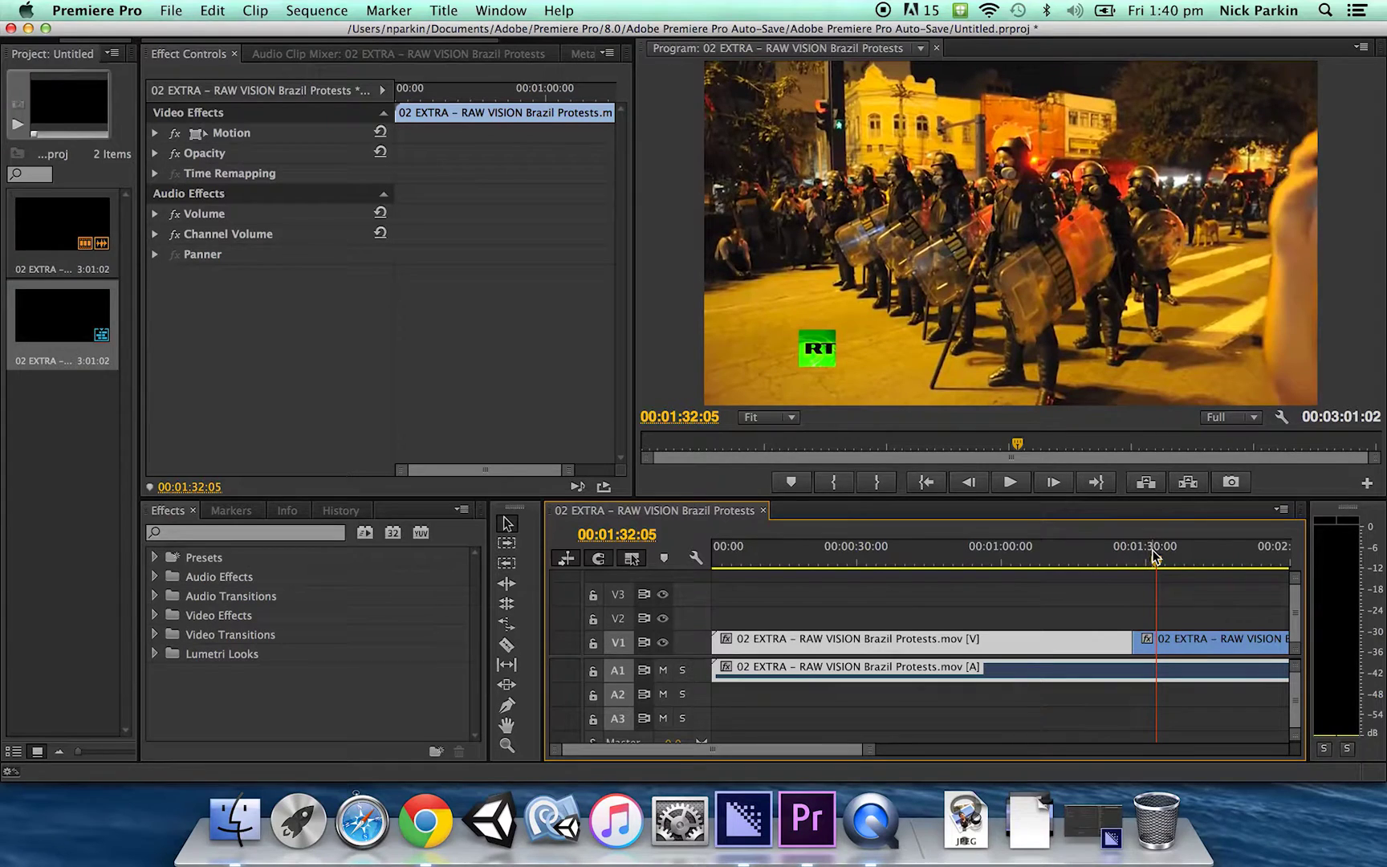
pyautogui.press('space')
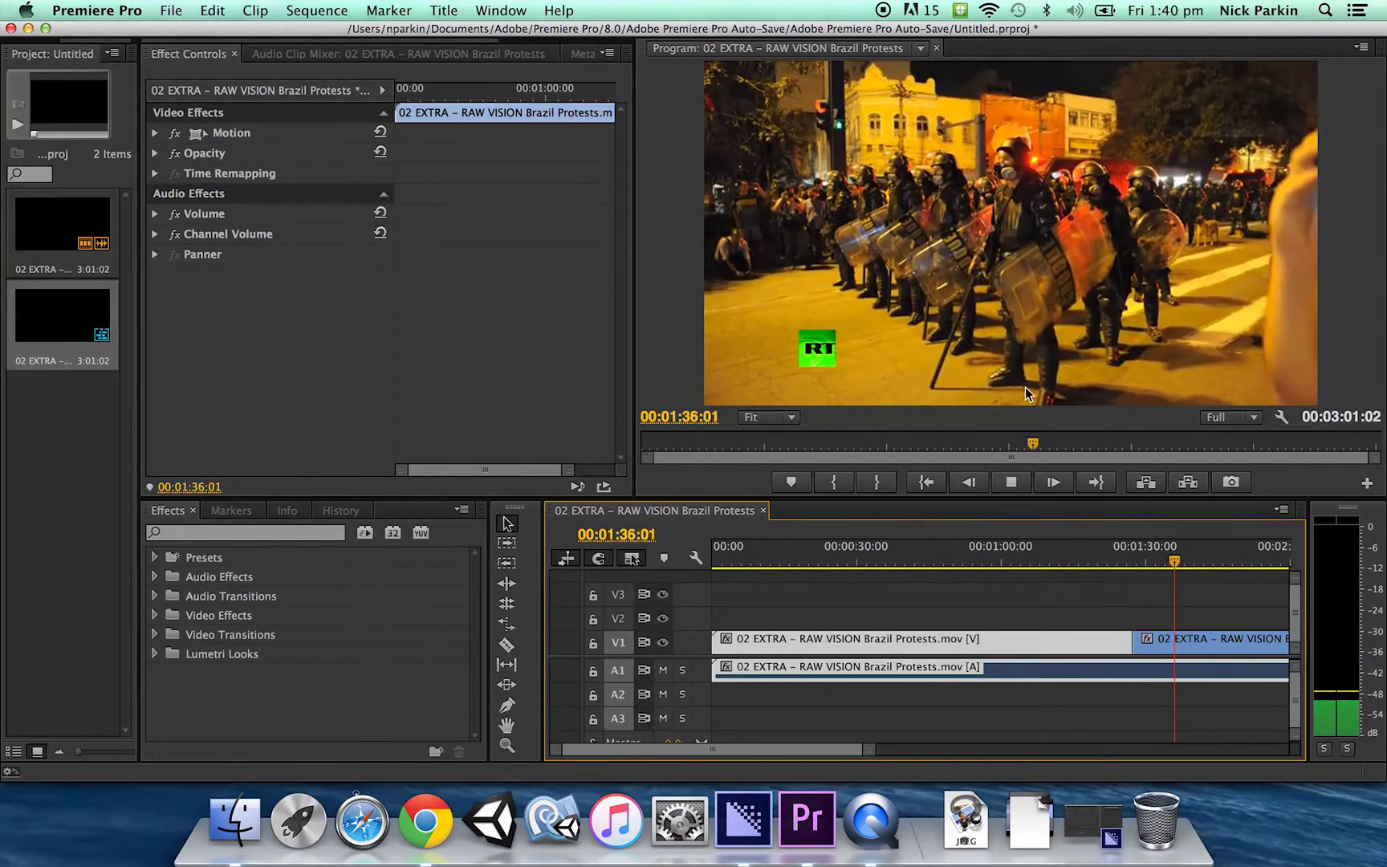
pyautogui.press('space')
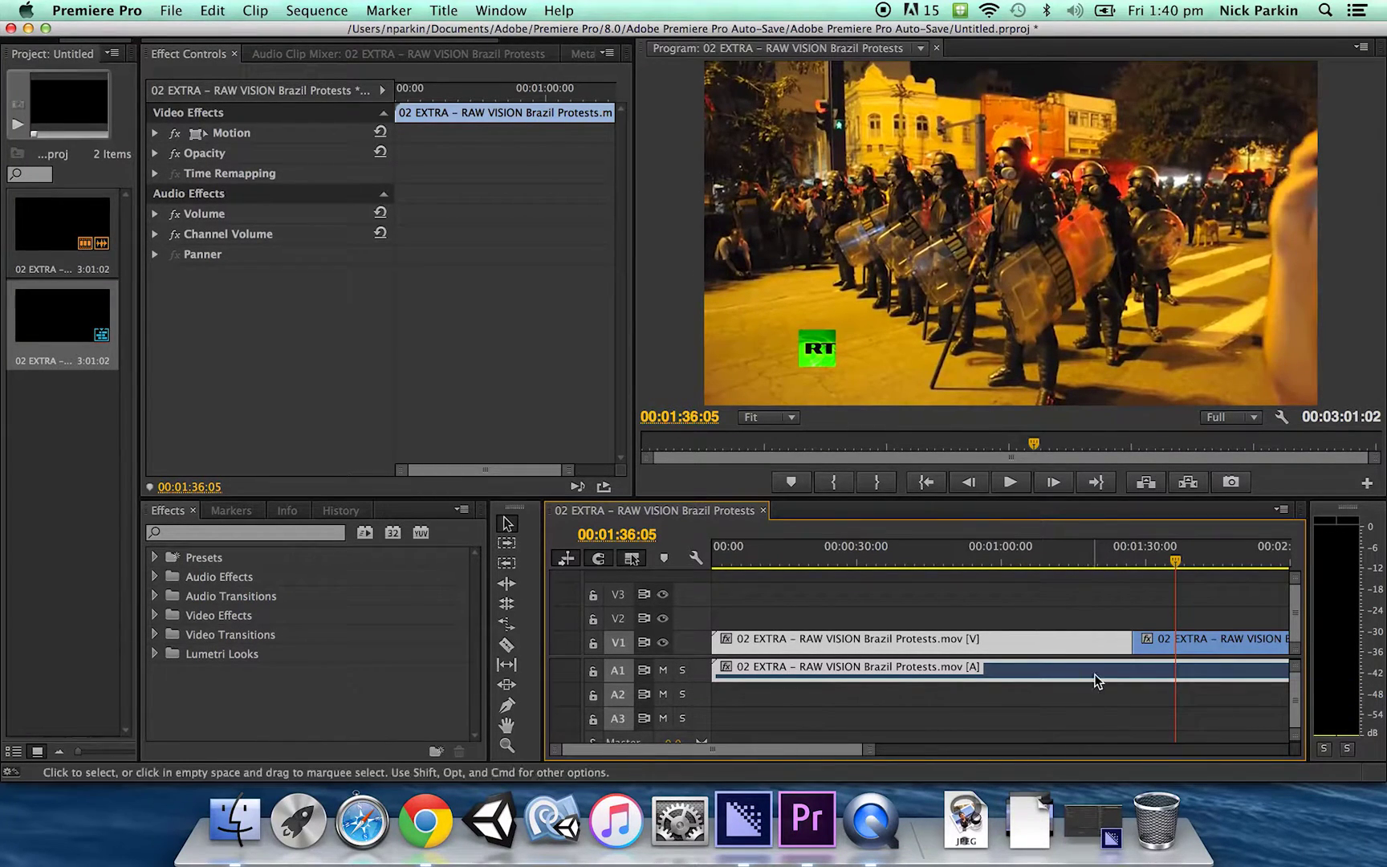
# Delete the moving footage segment and move the frozen police clip to 00:00:00:00.
pyautogui.press('BackSpace')
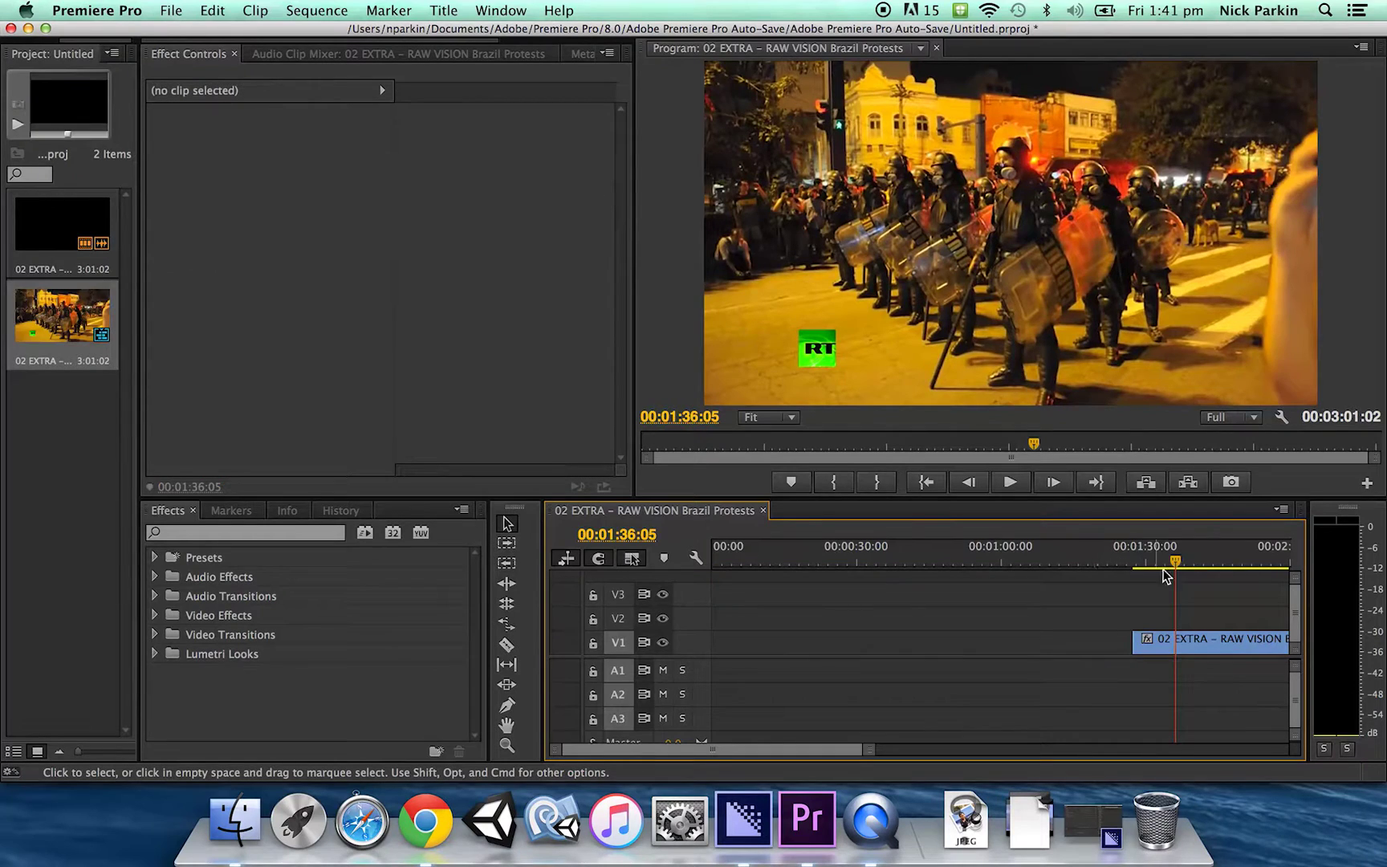
pyautogui.press('-')
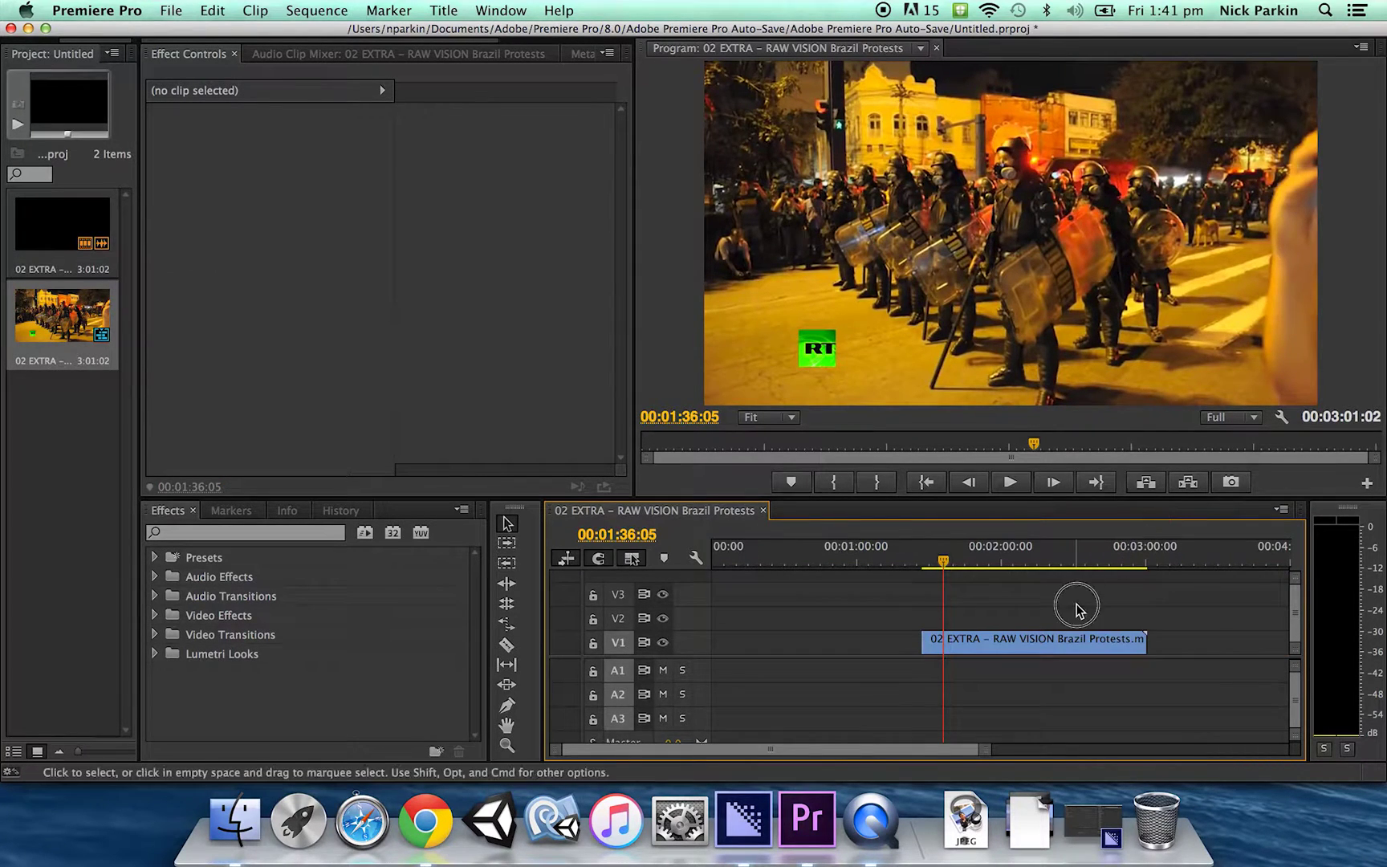
pyautogui.click(1075, 638)
pyautogui.click(1013, 642)
pyautogui.moveTo(1012, 642); pyautogui.dragTo(747, 646)
pyautogui.click(786, 561)
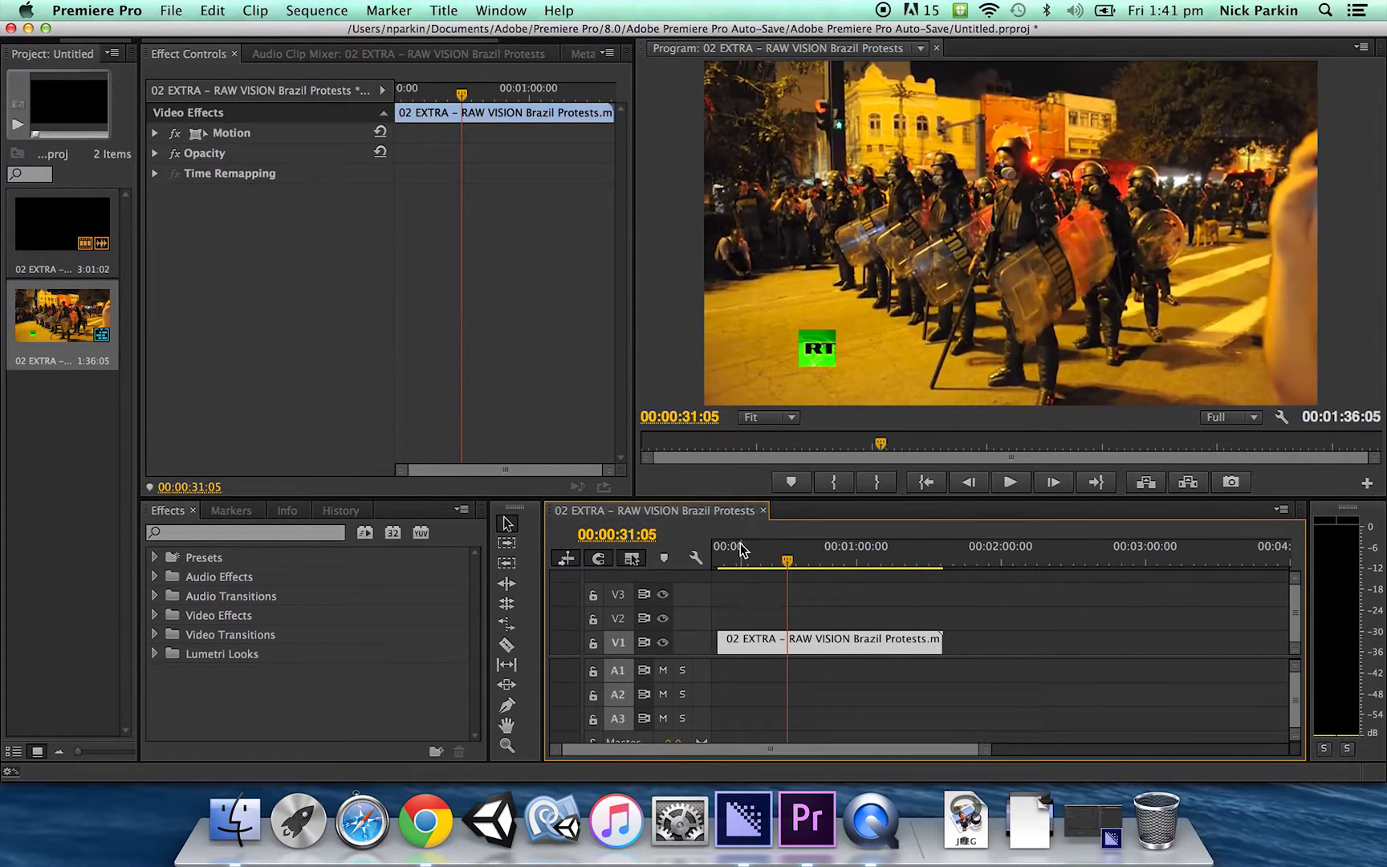
pyautogui.moveTo(790, 565); pyautogui.dragTo(755, 559)
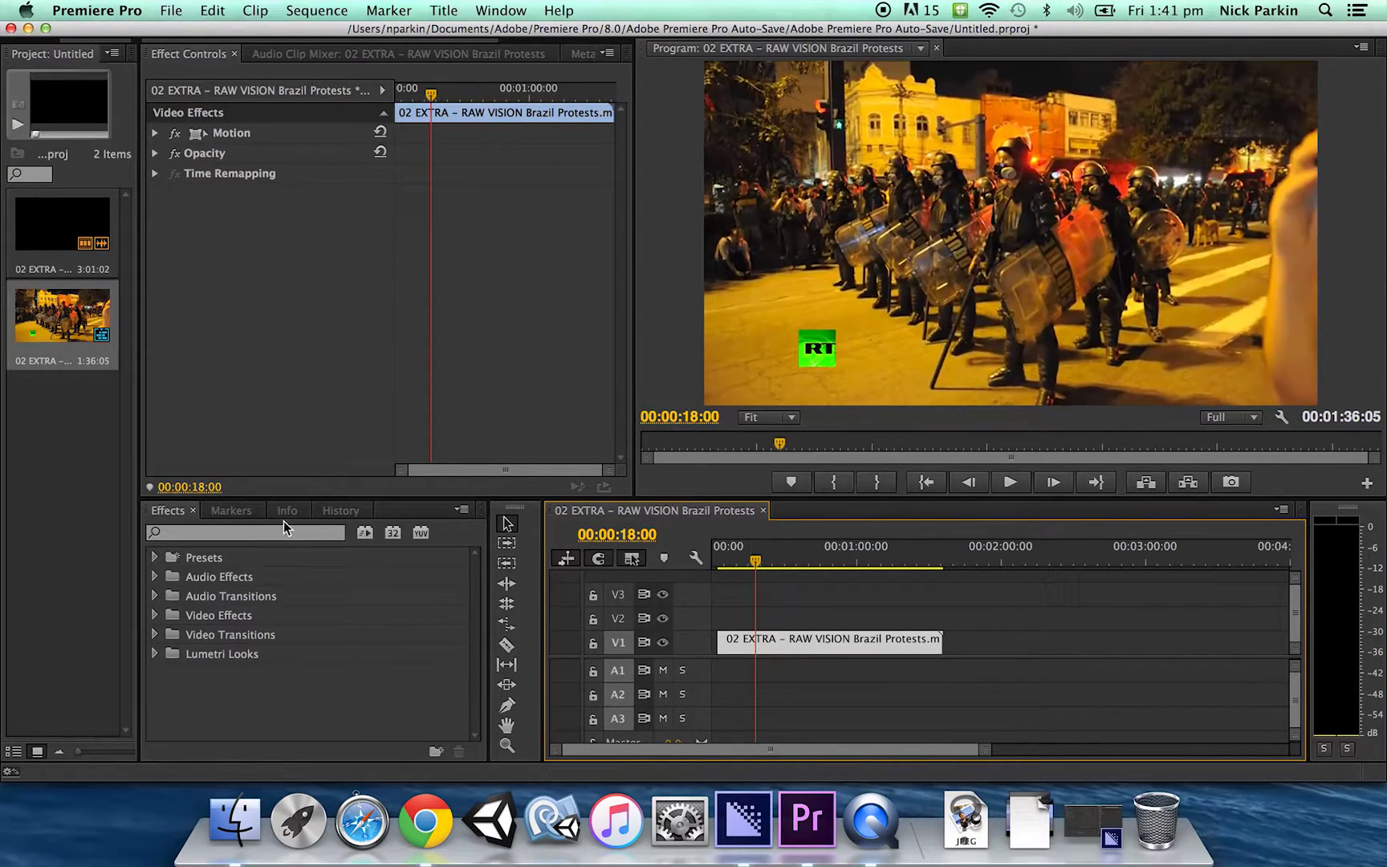
# Apply Fast Color Corrector from Video Effects > Color Correction to the frozen police clip.
pyautogui.click(165, 512)
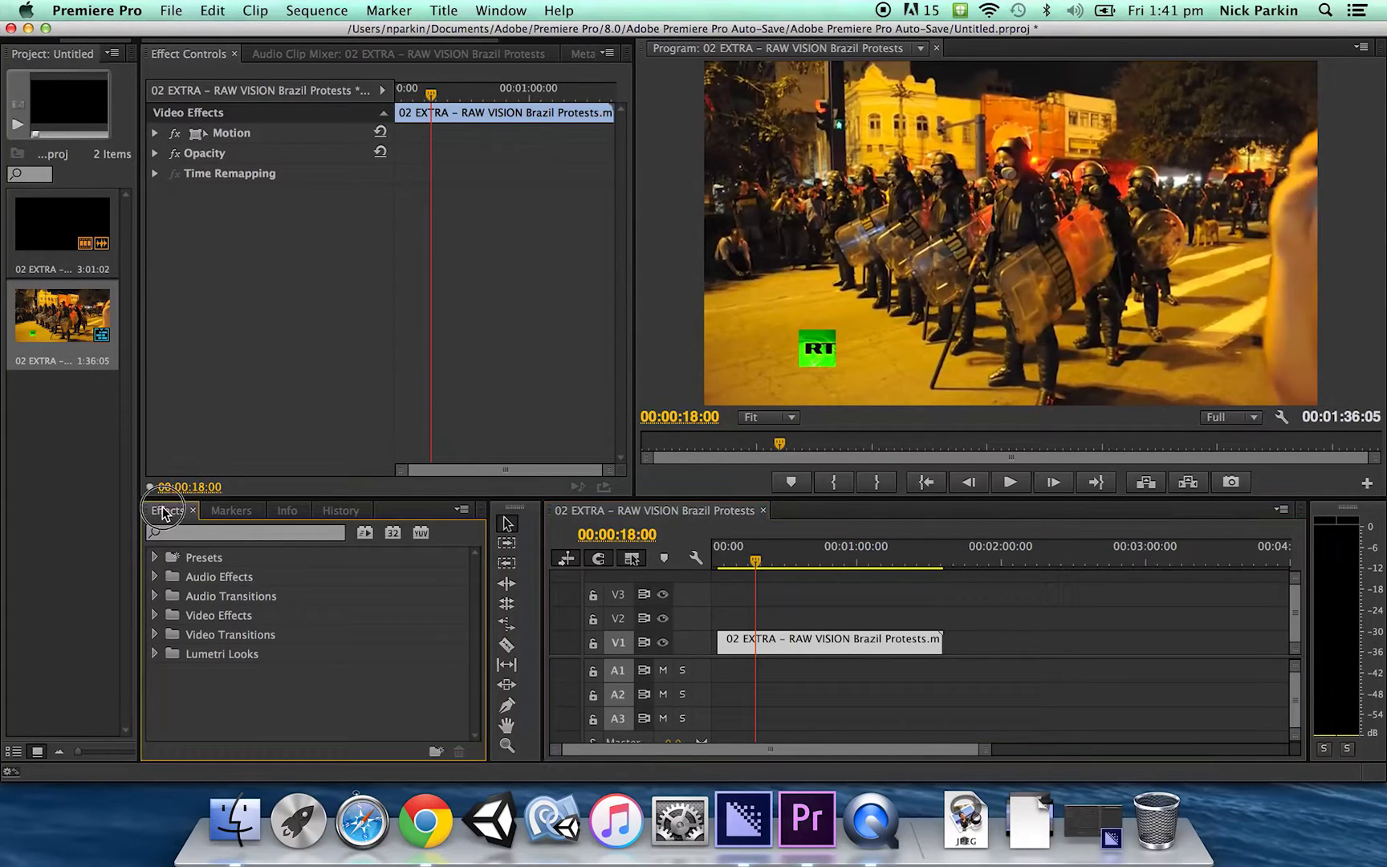
pyautogui.click(155, 615)
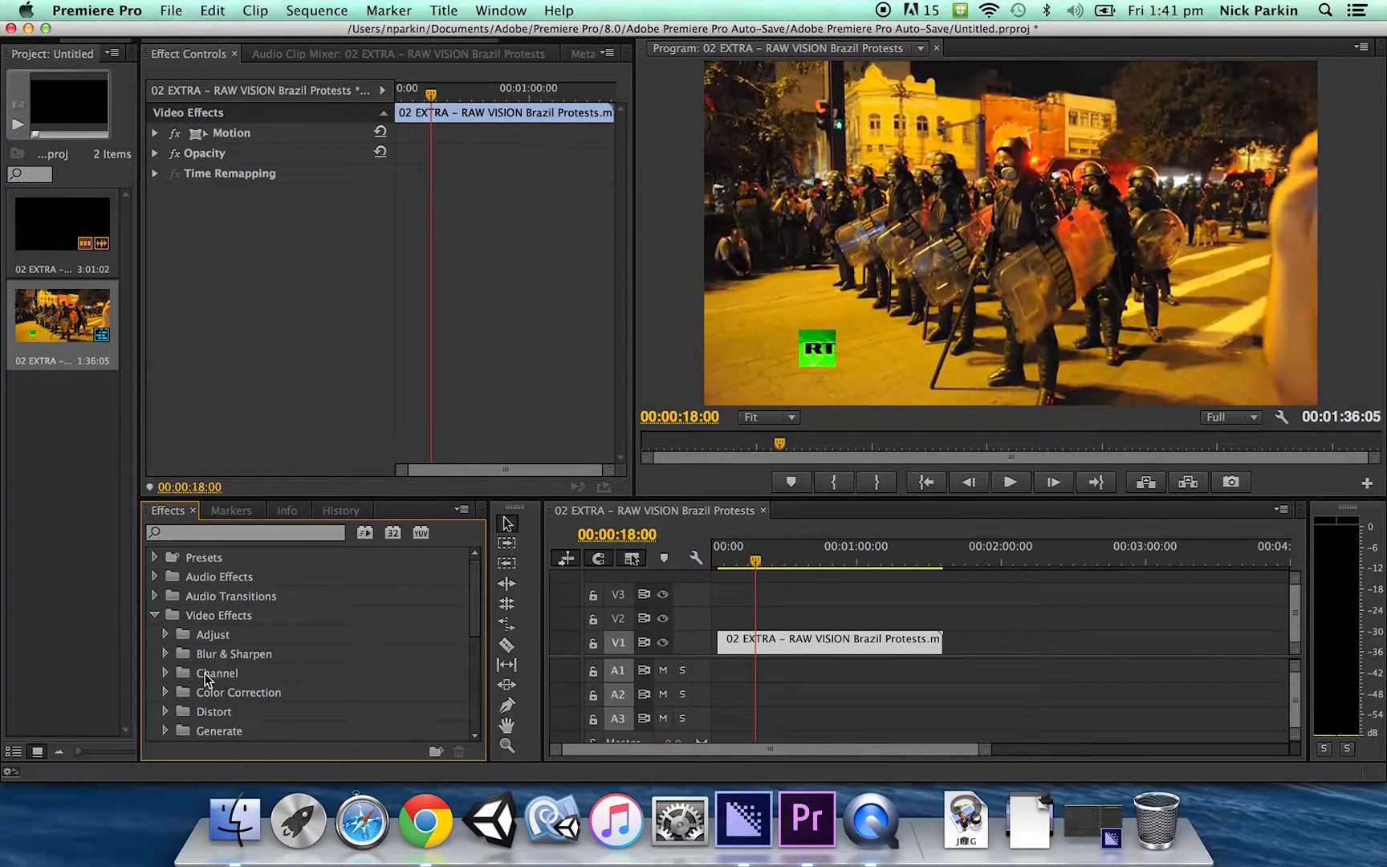
pyautogui.click(169, 691)
pyautogui.scroll(-5, 273, 682)
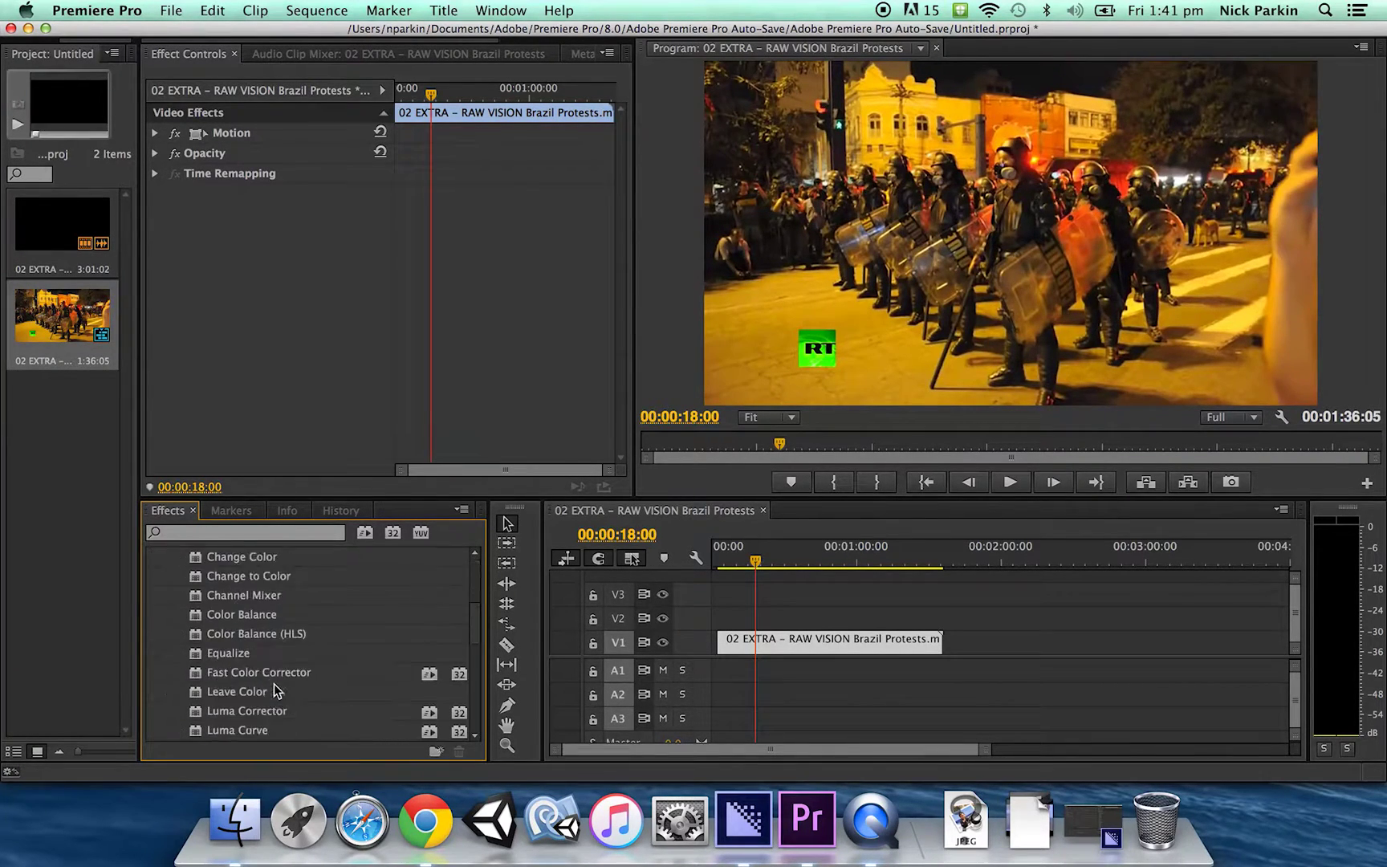
pyautogui.scroll(4, 274, 690)
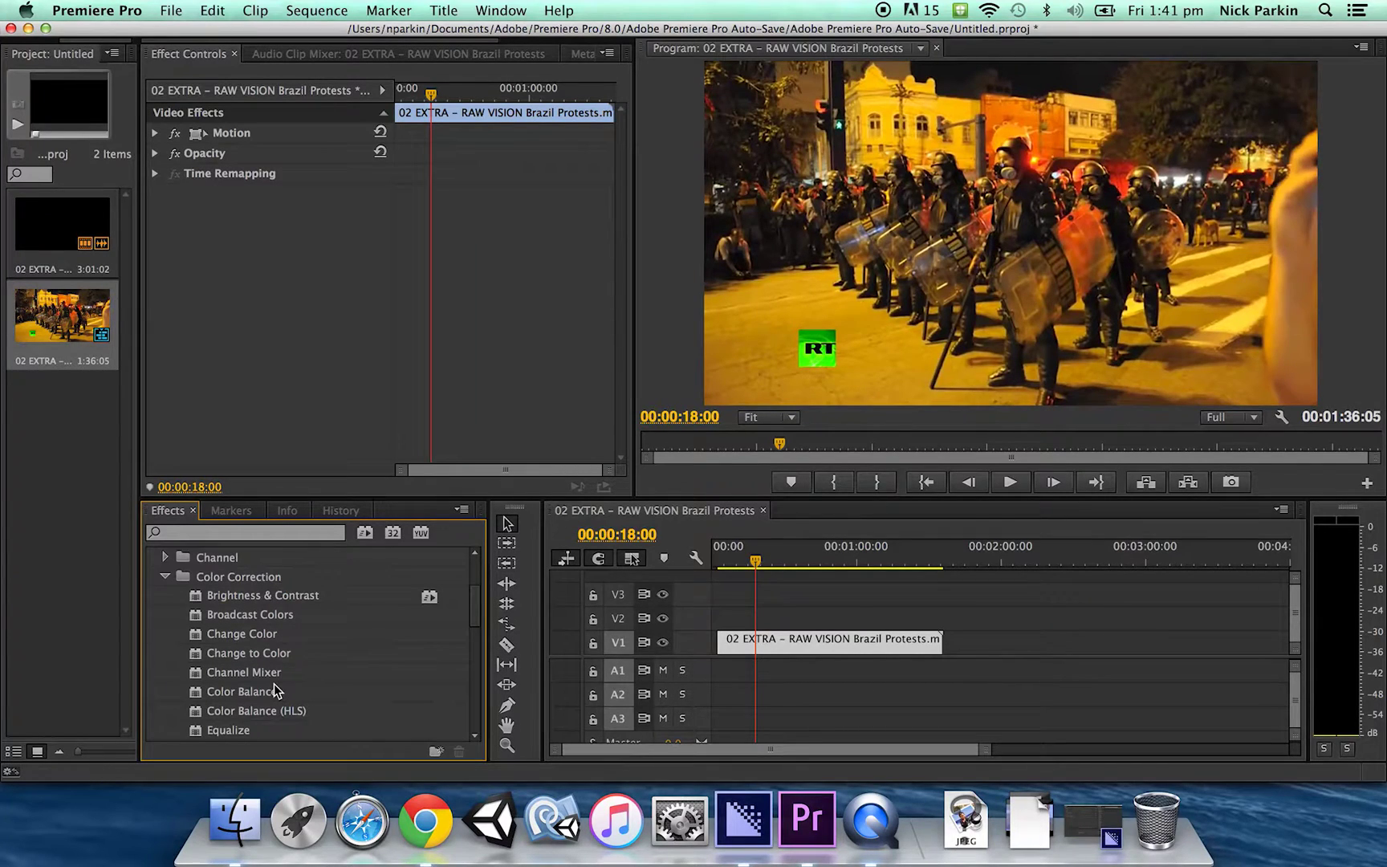
pyautogui.scroll(-2, 275, 690)
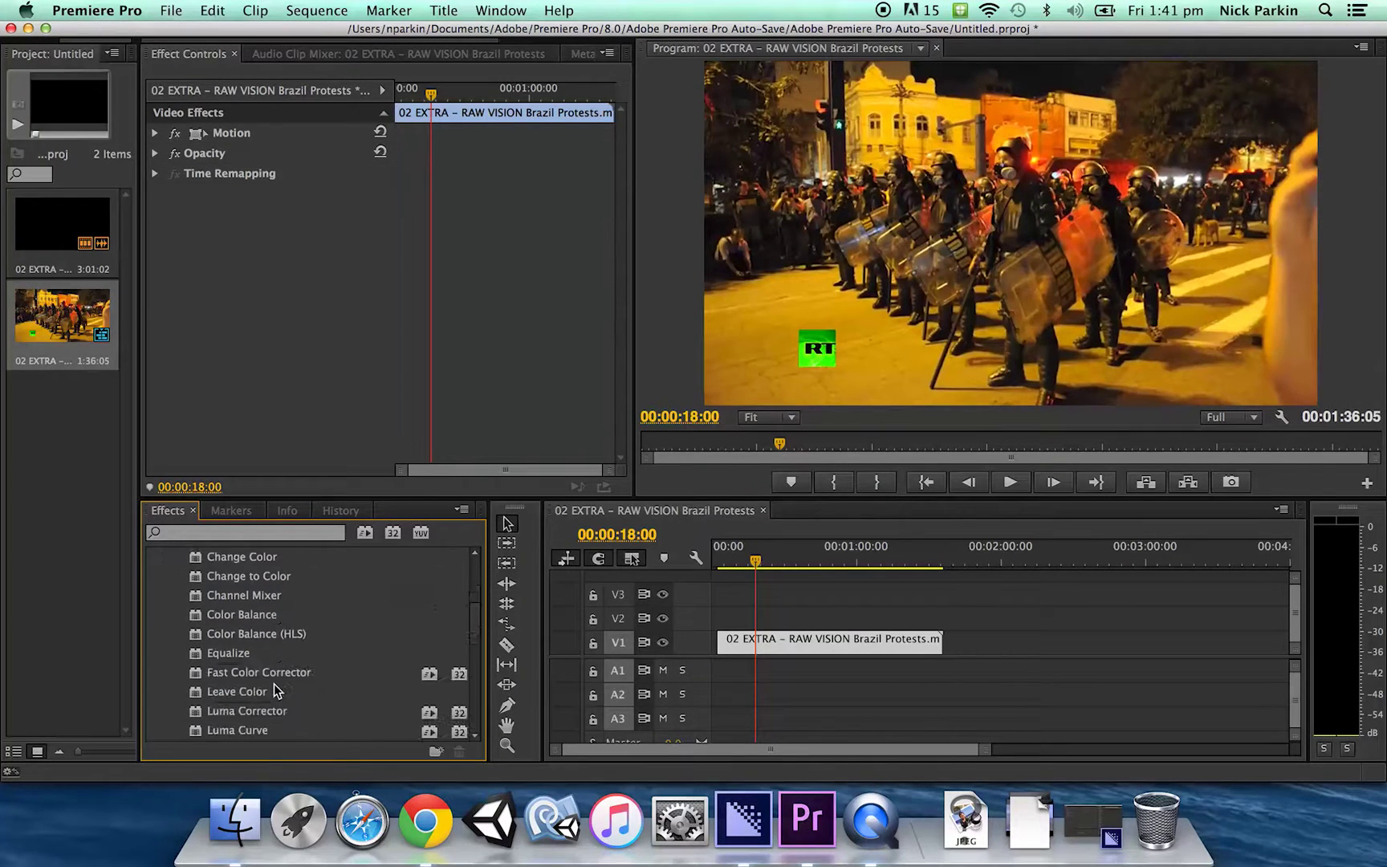
pyautogui.click(217, 677)
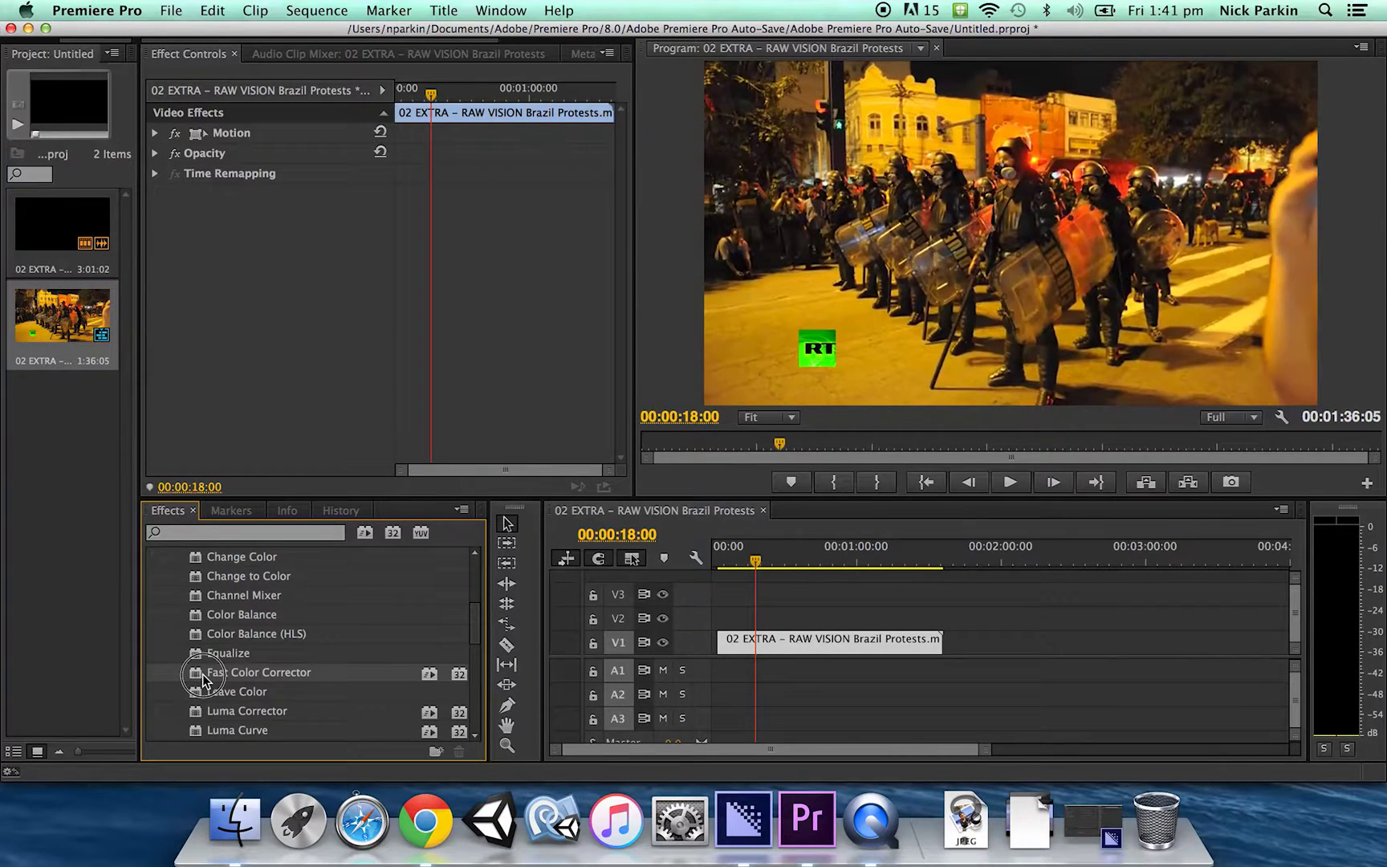
pyautogui.moveTo(203, 679); pyautogui.dragTo(788, 647)
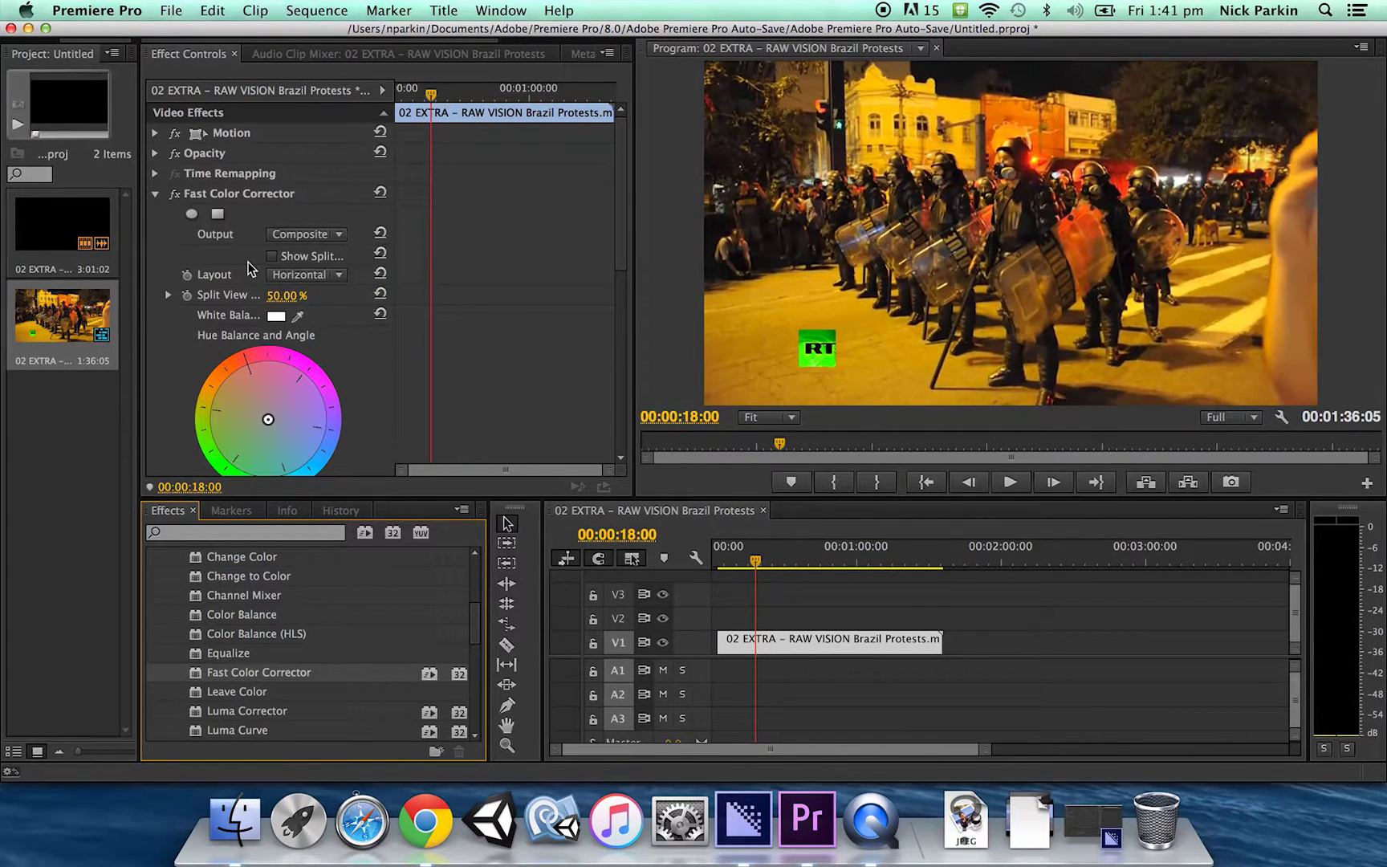
# Show the frozen clip's Fast Color Corrector settings in Effect Controls.
pyautogui.click(245, 94)
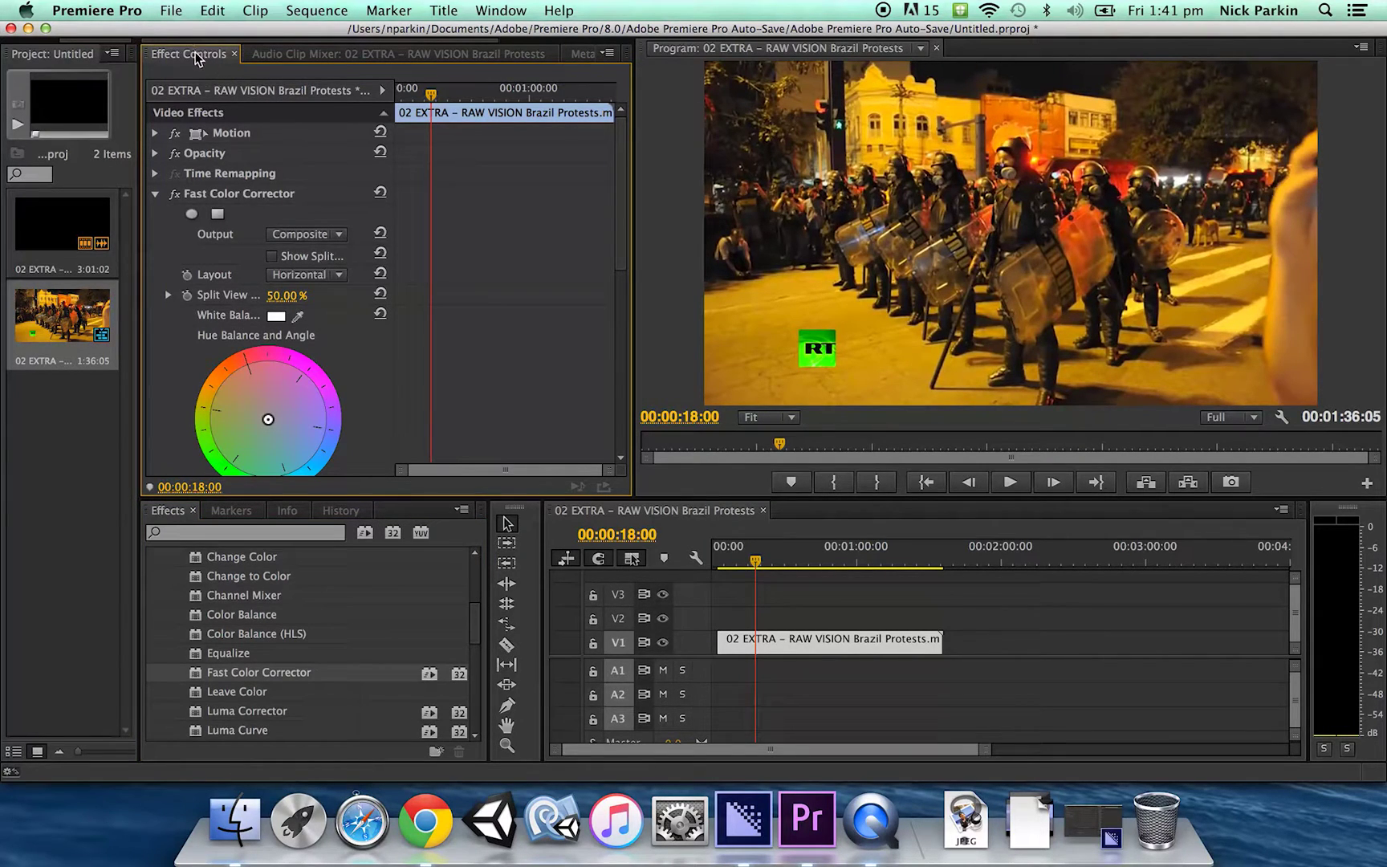
pyautogui.click(168, 511)
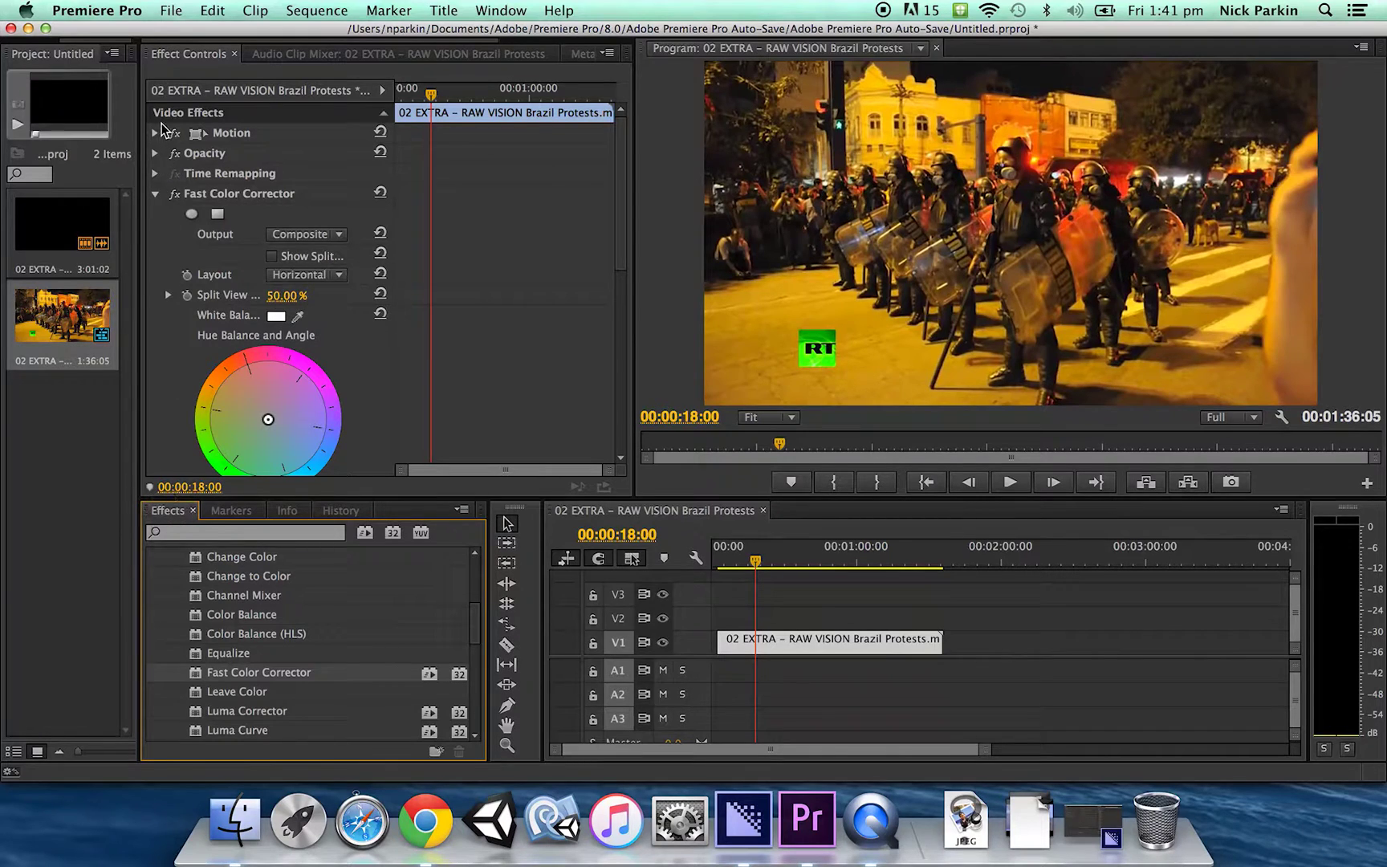
pyautogui.click(165, 54)
pyautogui.click(276, 54)
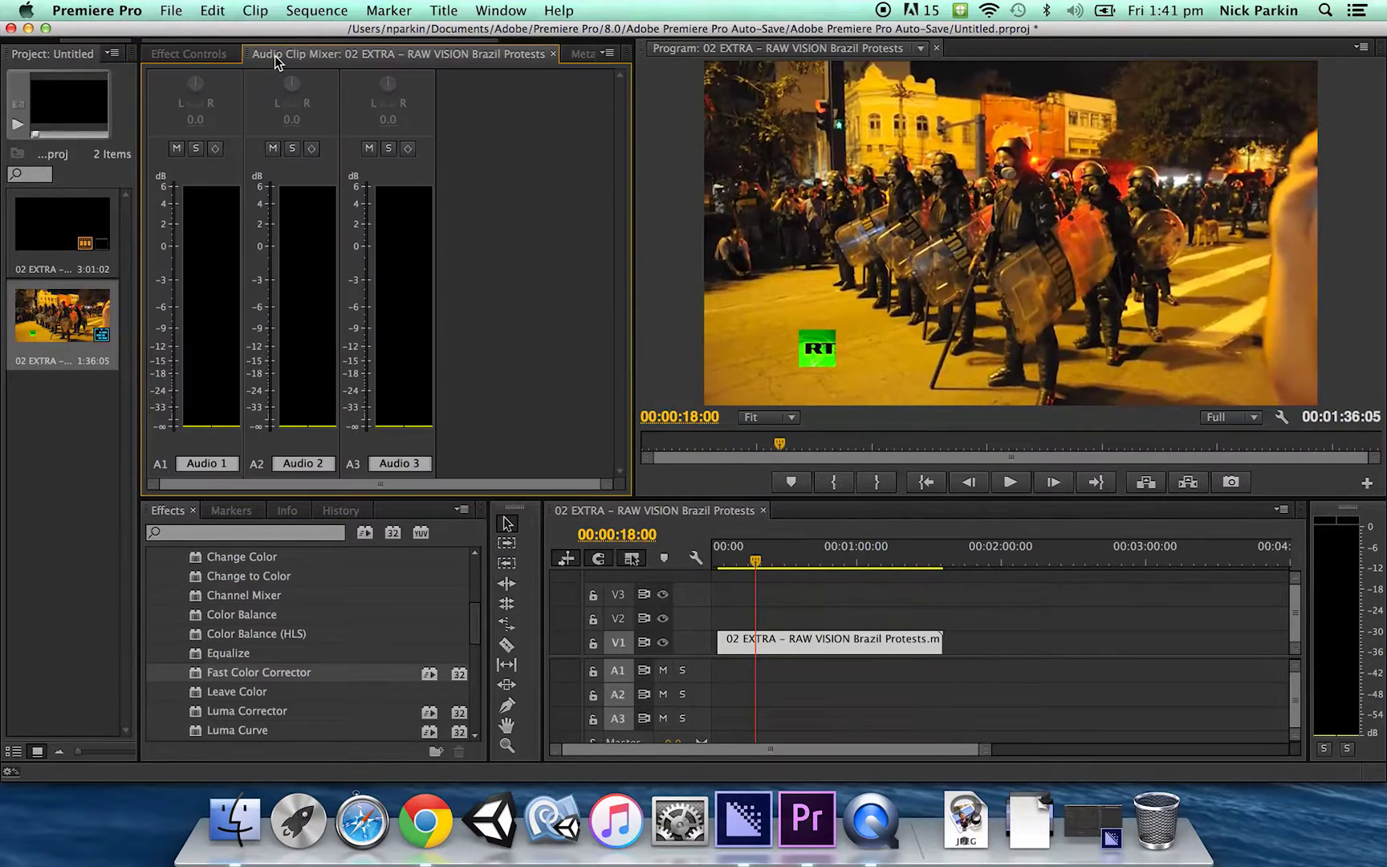
pyautogui.click(282, 511)
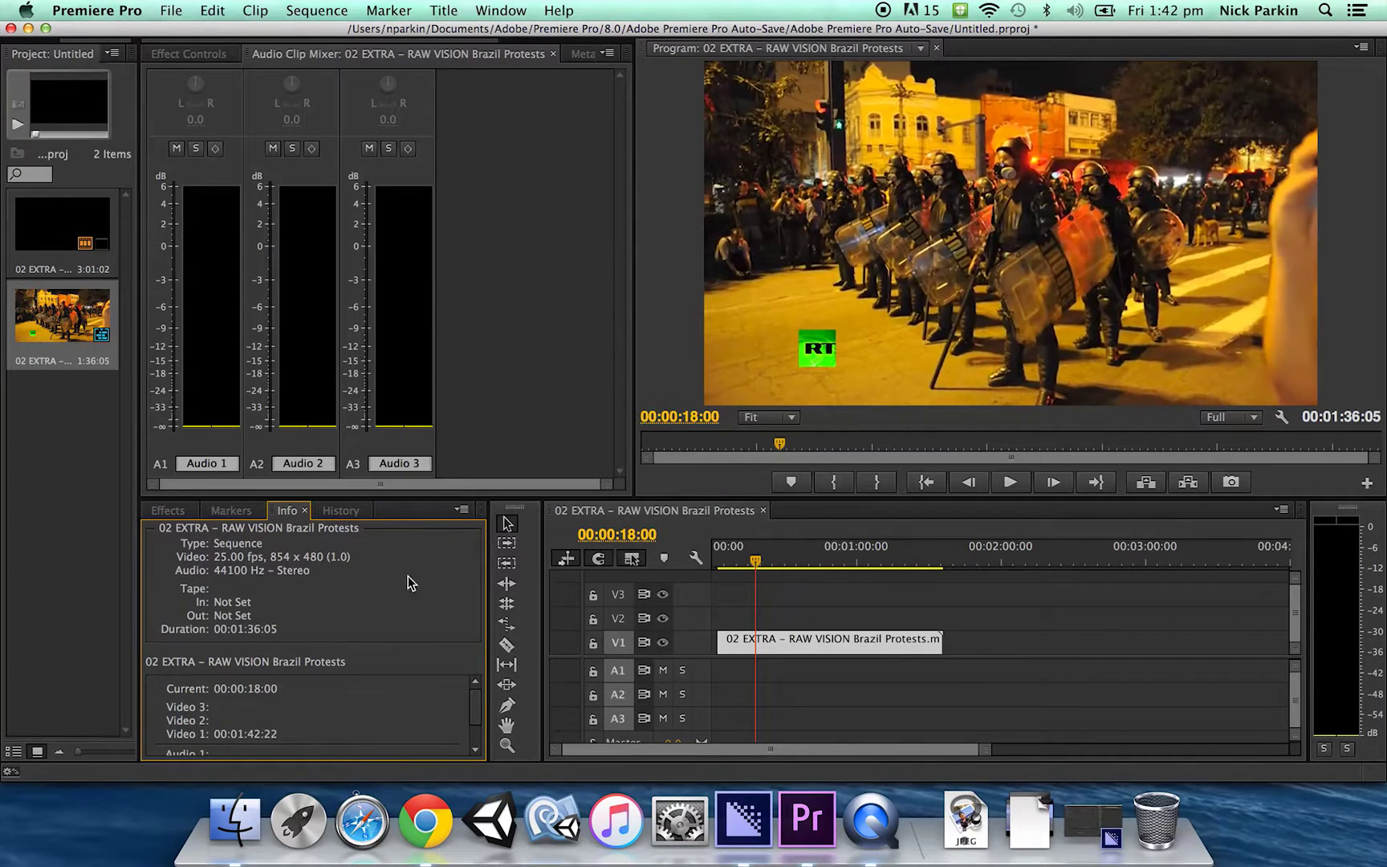
pyautogui.click(228, 514)
pyautogui.click(165, 511)
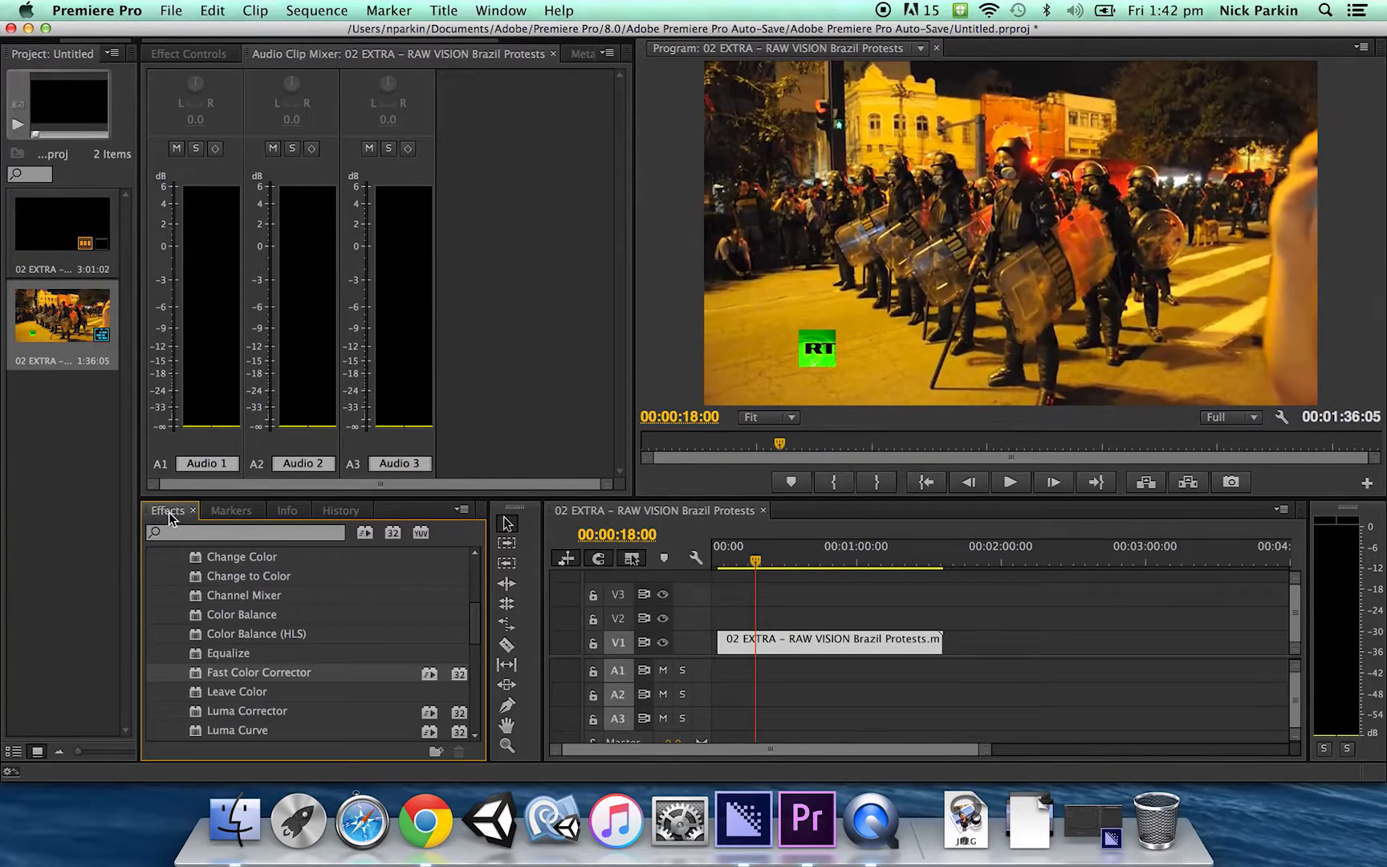
pyautogui.click(202, 56)
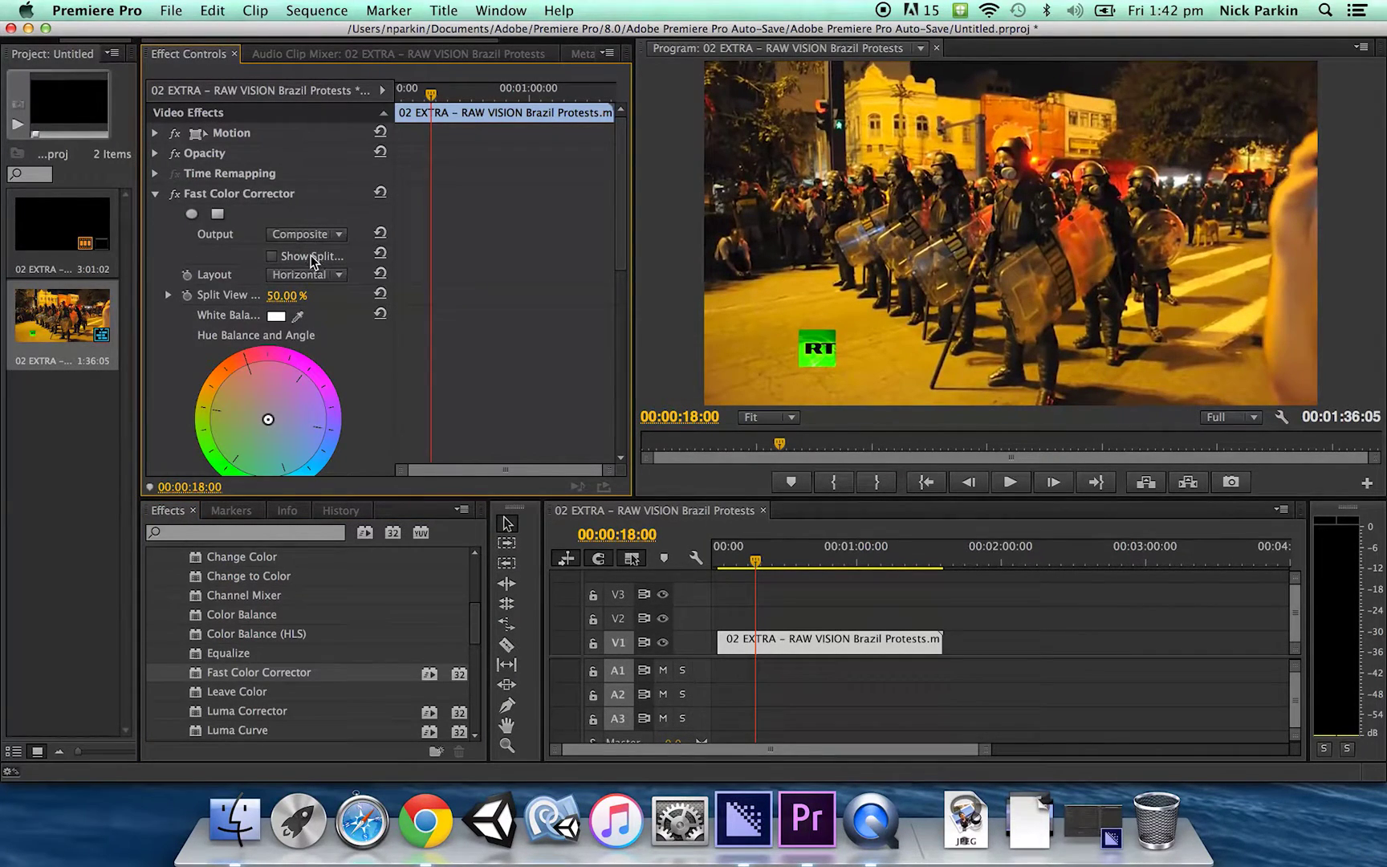
# Tint toward magenta (Balance Magnitude 20), Saturation 56, Input Gray 0.82, Output White 196.61.
pyautogui.scroll(-5, 210, 272)
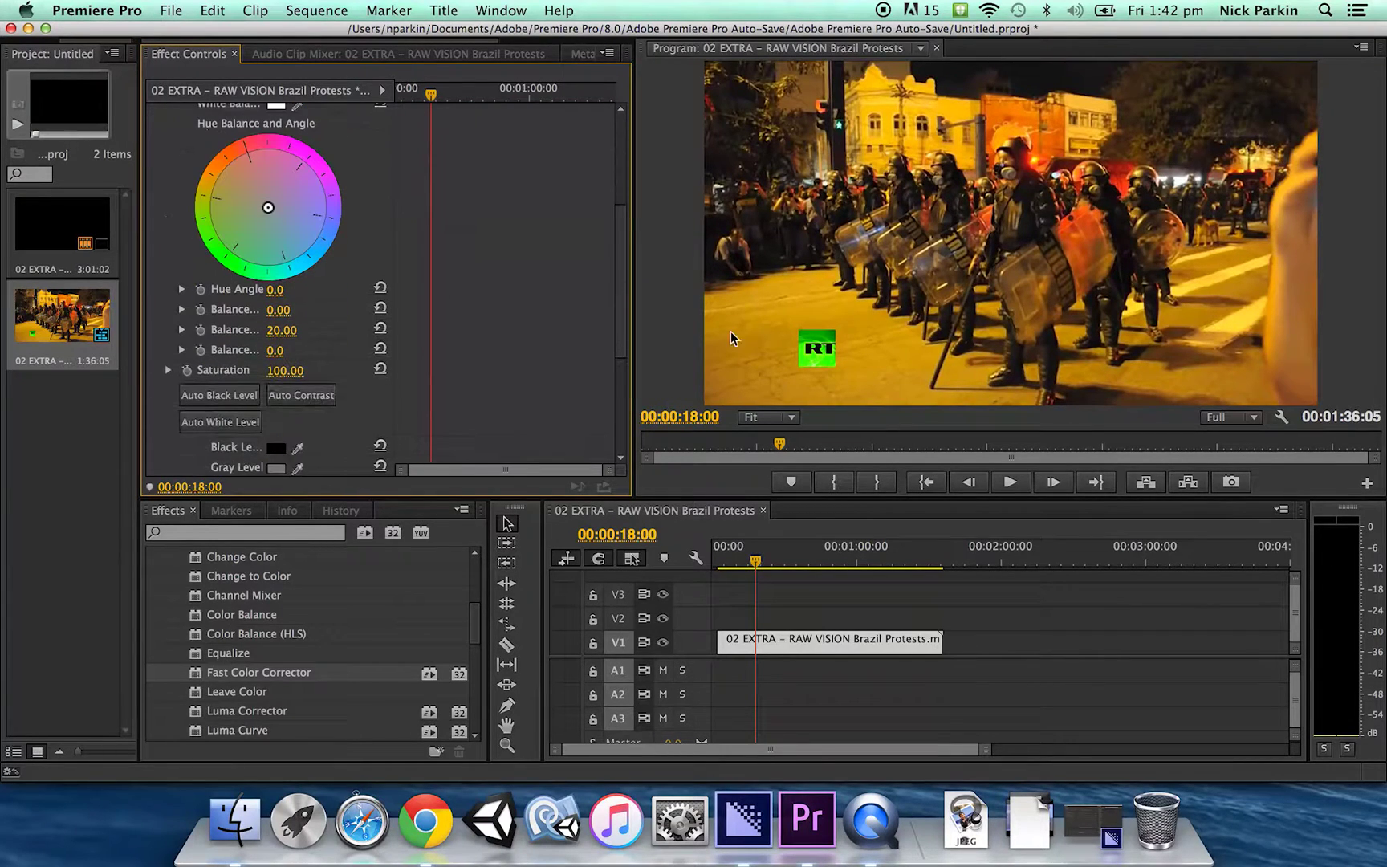
pyautogui.moveTo(268, 207); pyautogui.dragTo(326, 219)
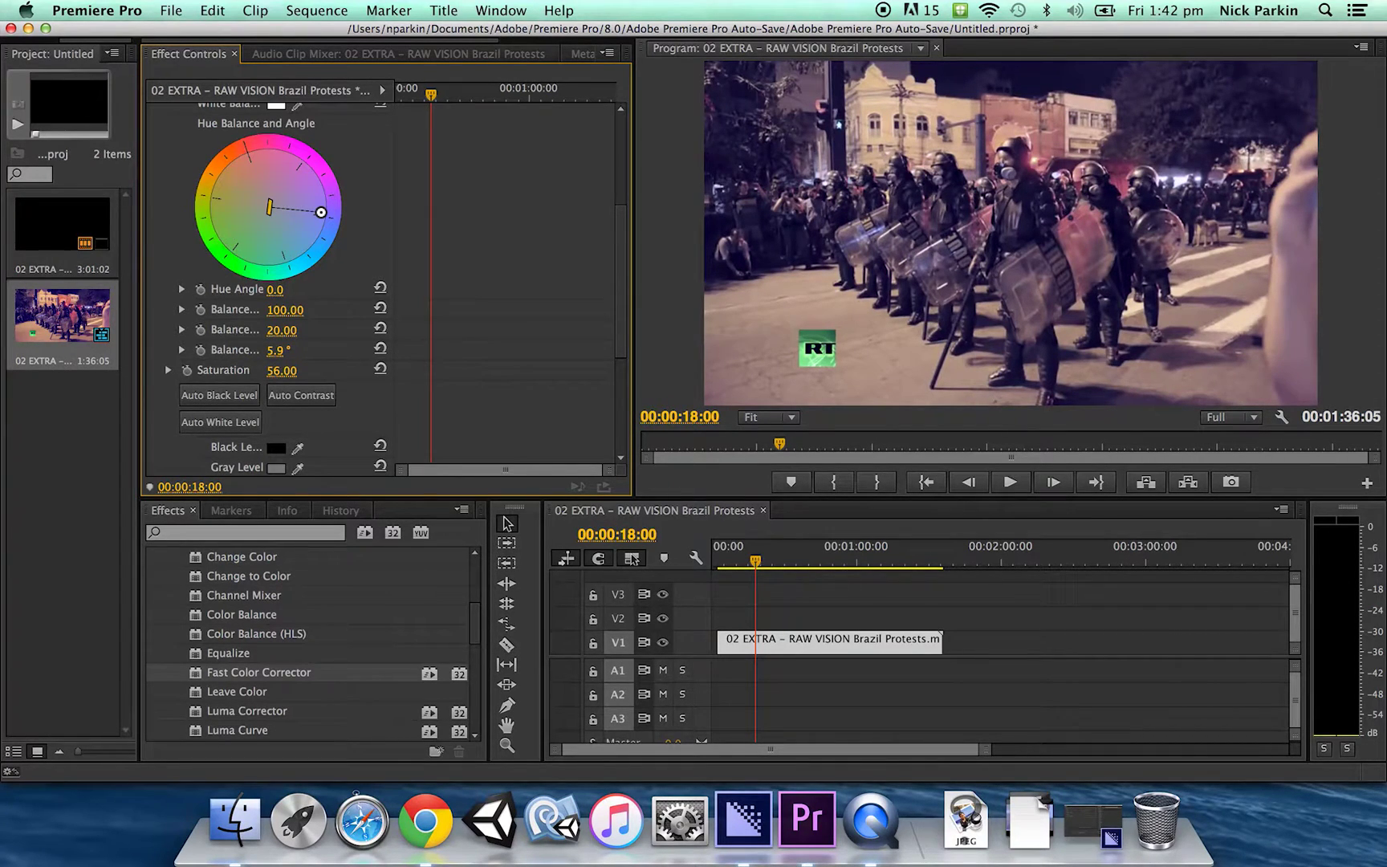
pyautogui.scroll(-5, 366, 384)
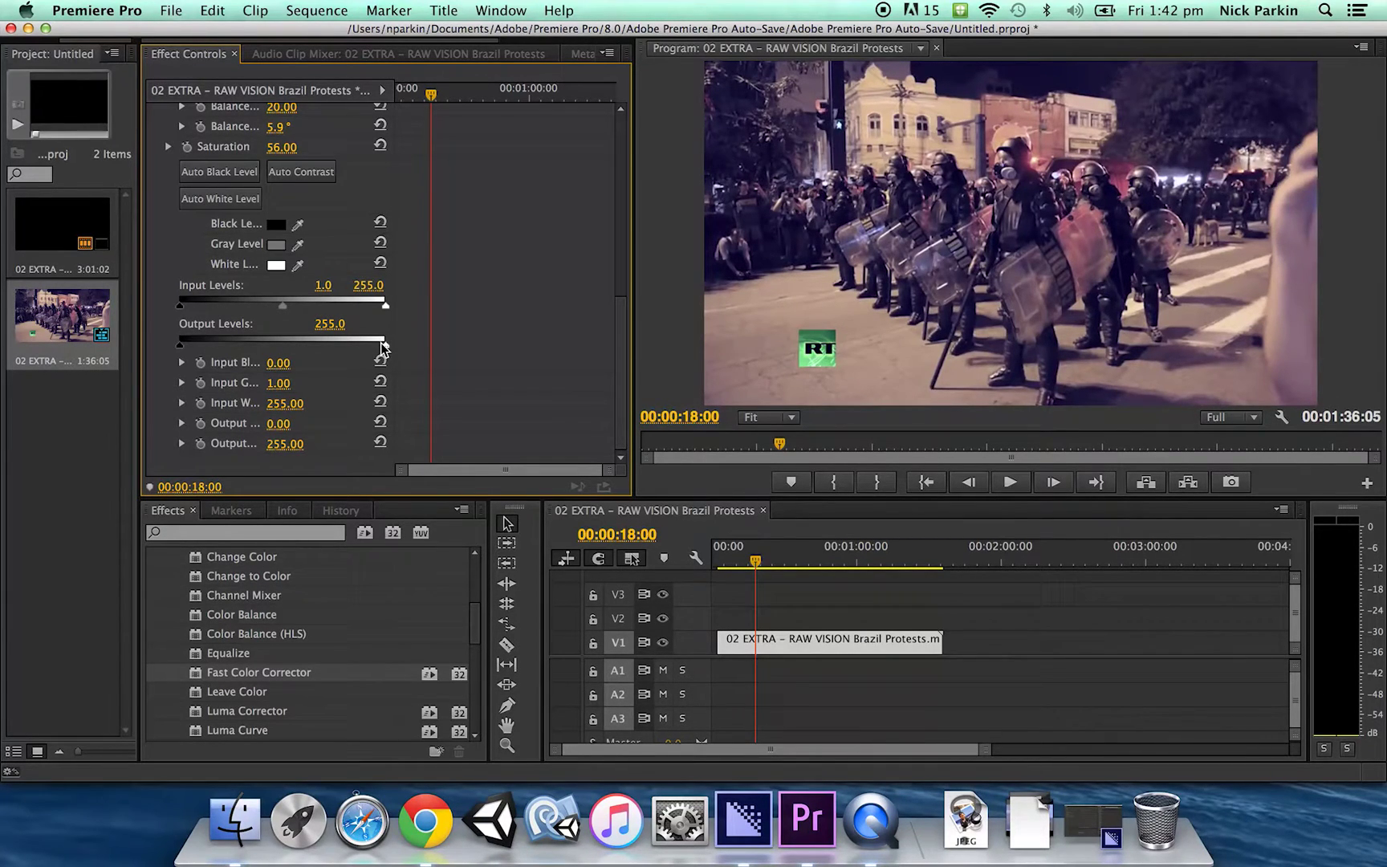
pyautogui.moveTo(382, 346); pyautogui.dragTo(336, 351)
pyautogui.moveTo(181, 305); pyautogui.dragTo(199, 308)
pyautogui.scroll(2, 288, 283)
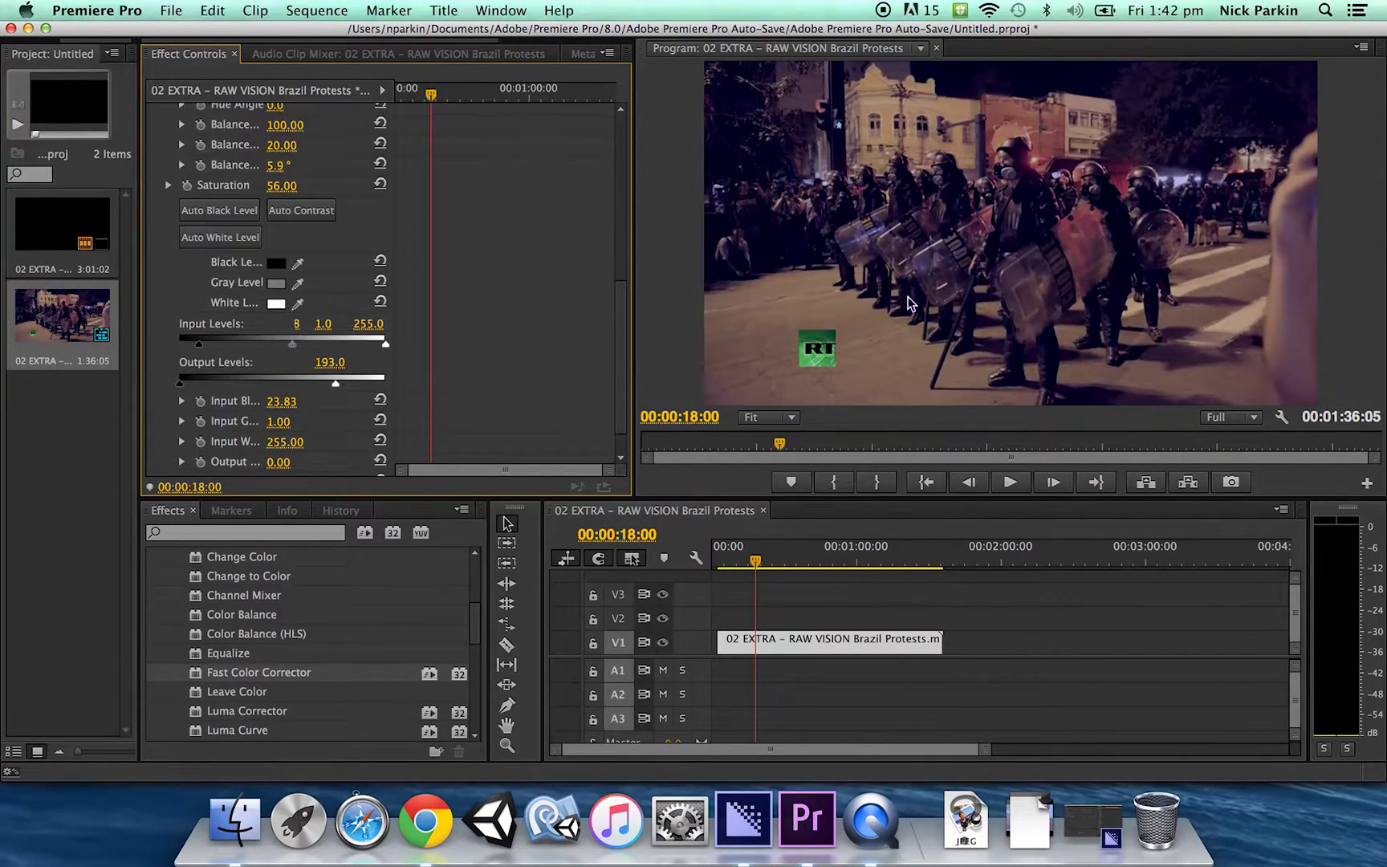
pyautogui.scroll(15, 357, 281)
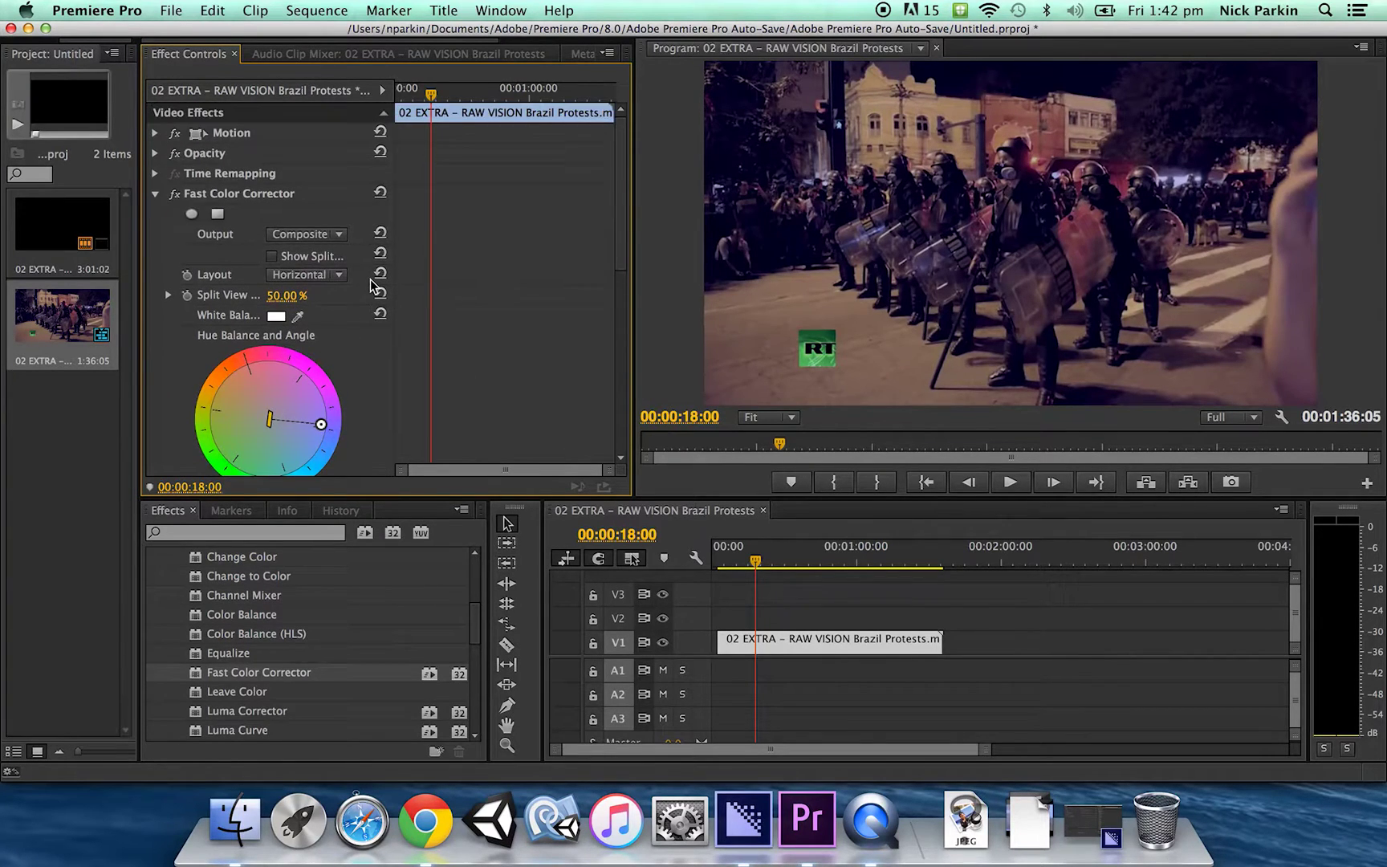
pyautogui.scroll(-10, 373, 285)
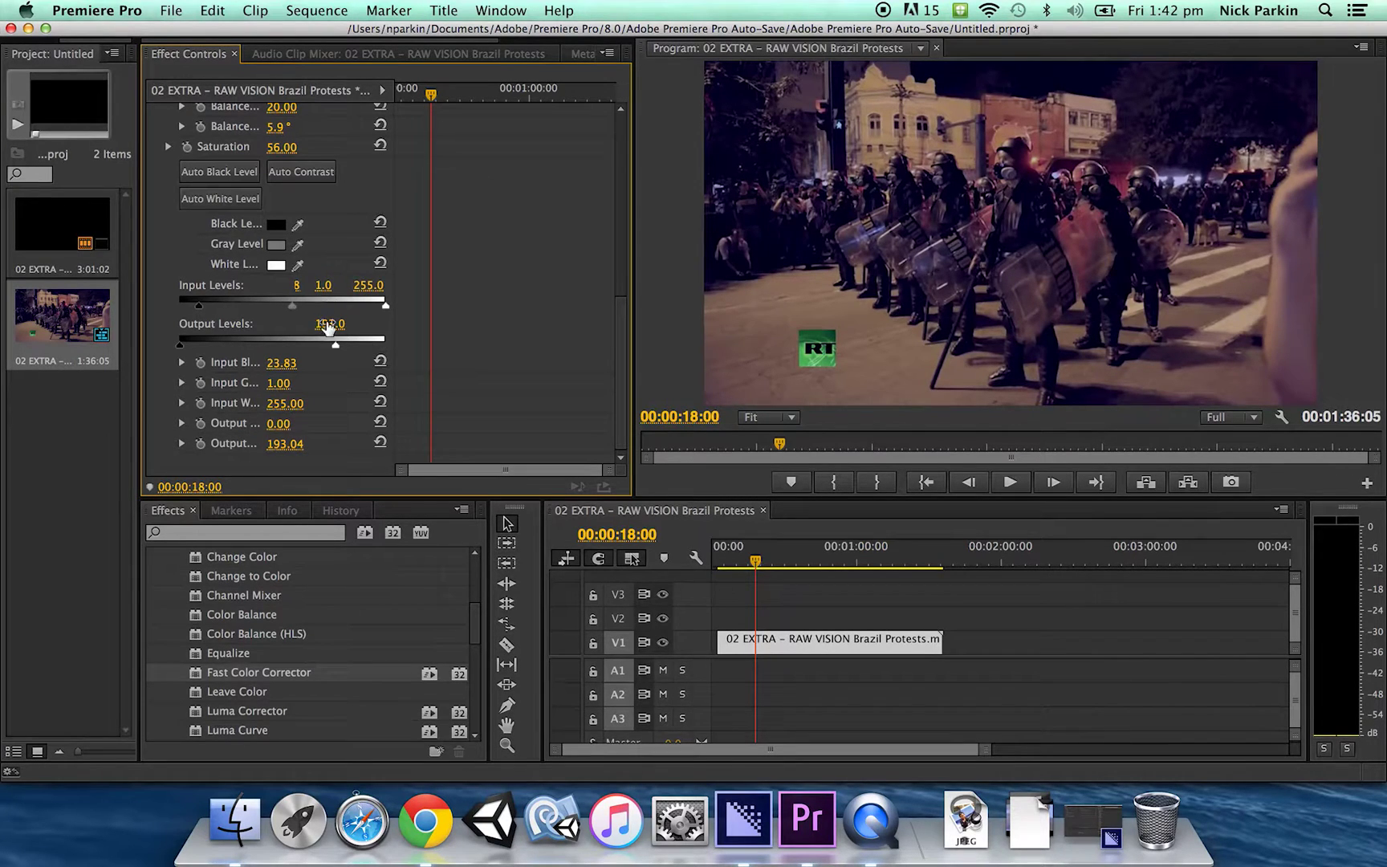
pyautogui.moveTo(335, 343); pyautogui.dragTo(288, 311)
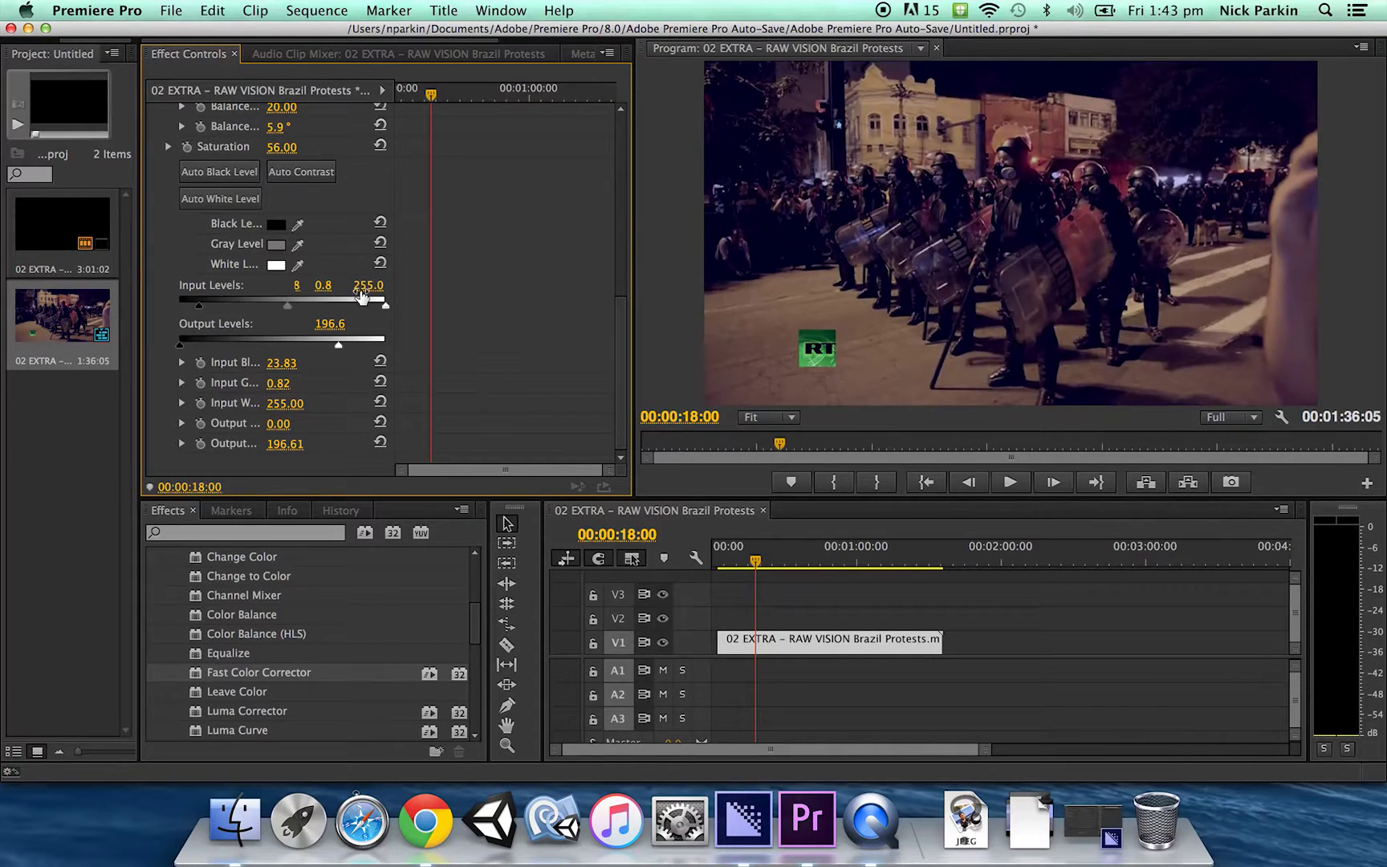
pyautogui.scroll(10, 361, 297)
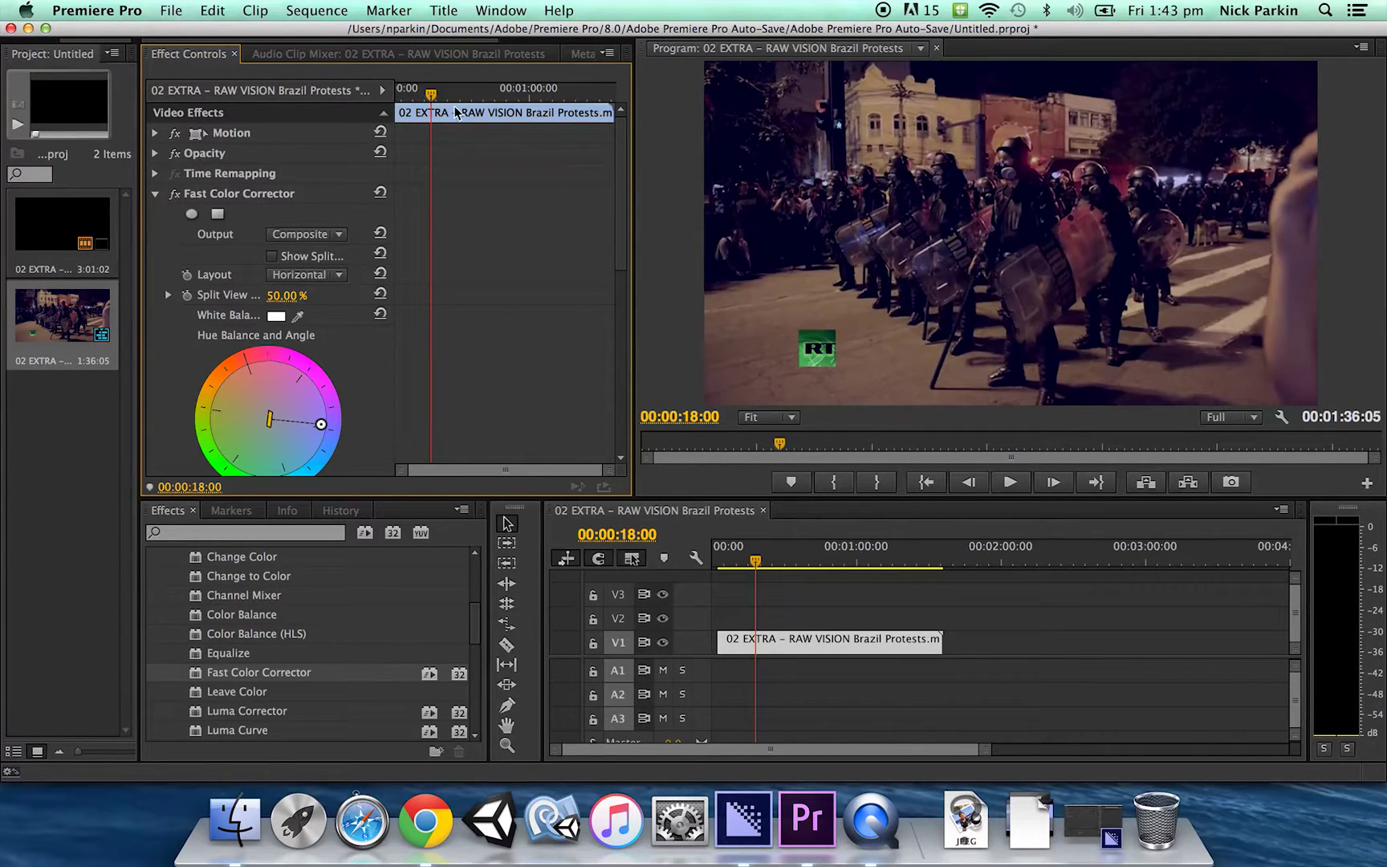
pyautogui.click(442, 9)
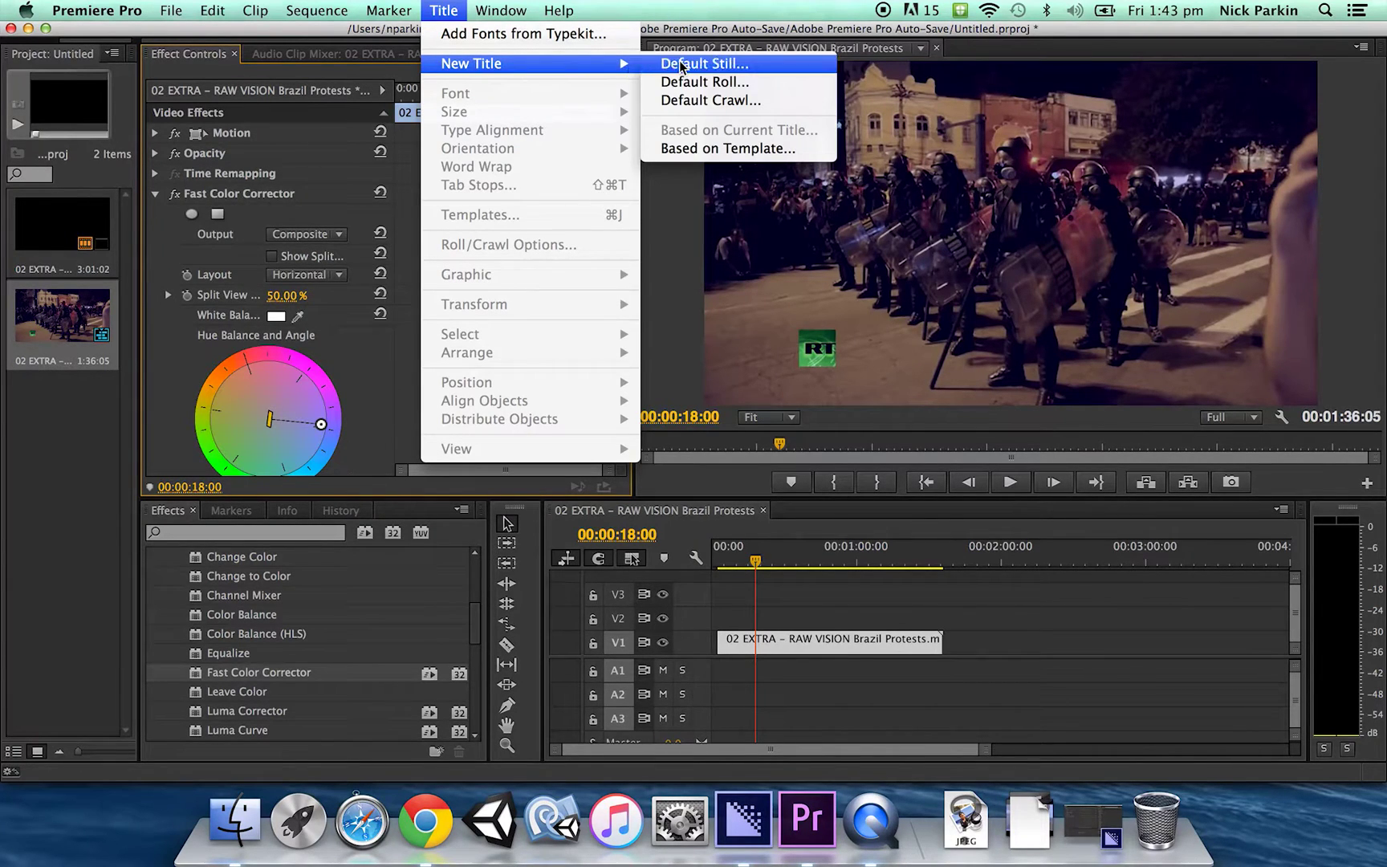
# Create a Default Still title named CopQuote.
pyautogui.click(679, 63)
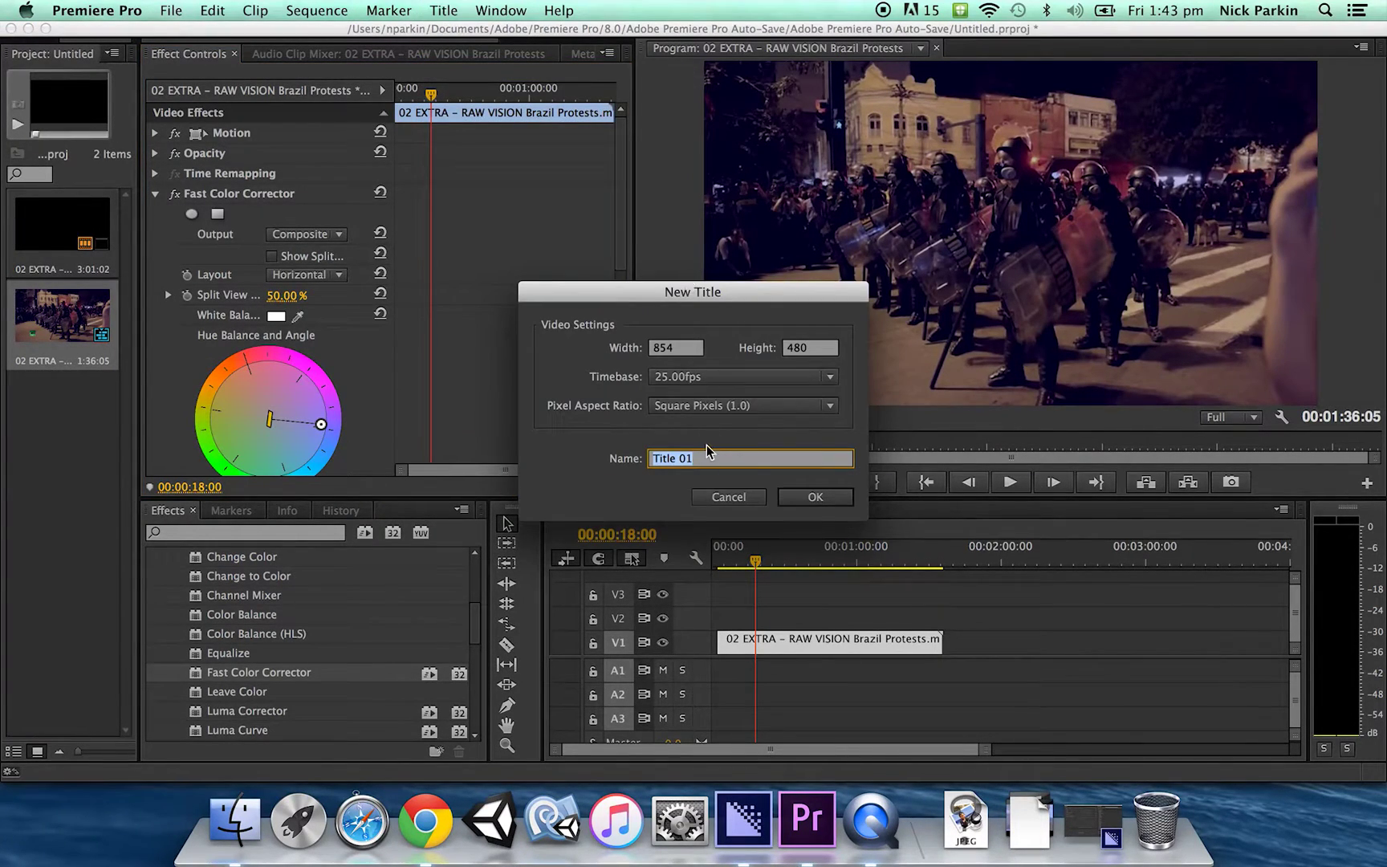
pyautogui.write('CopQuote')
pyautogui.click(841, 494)
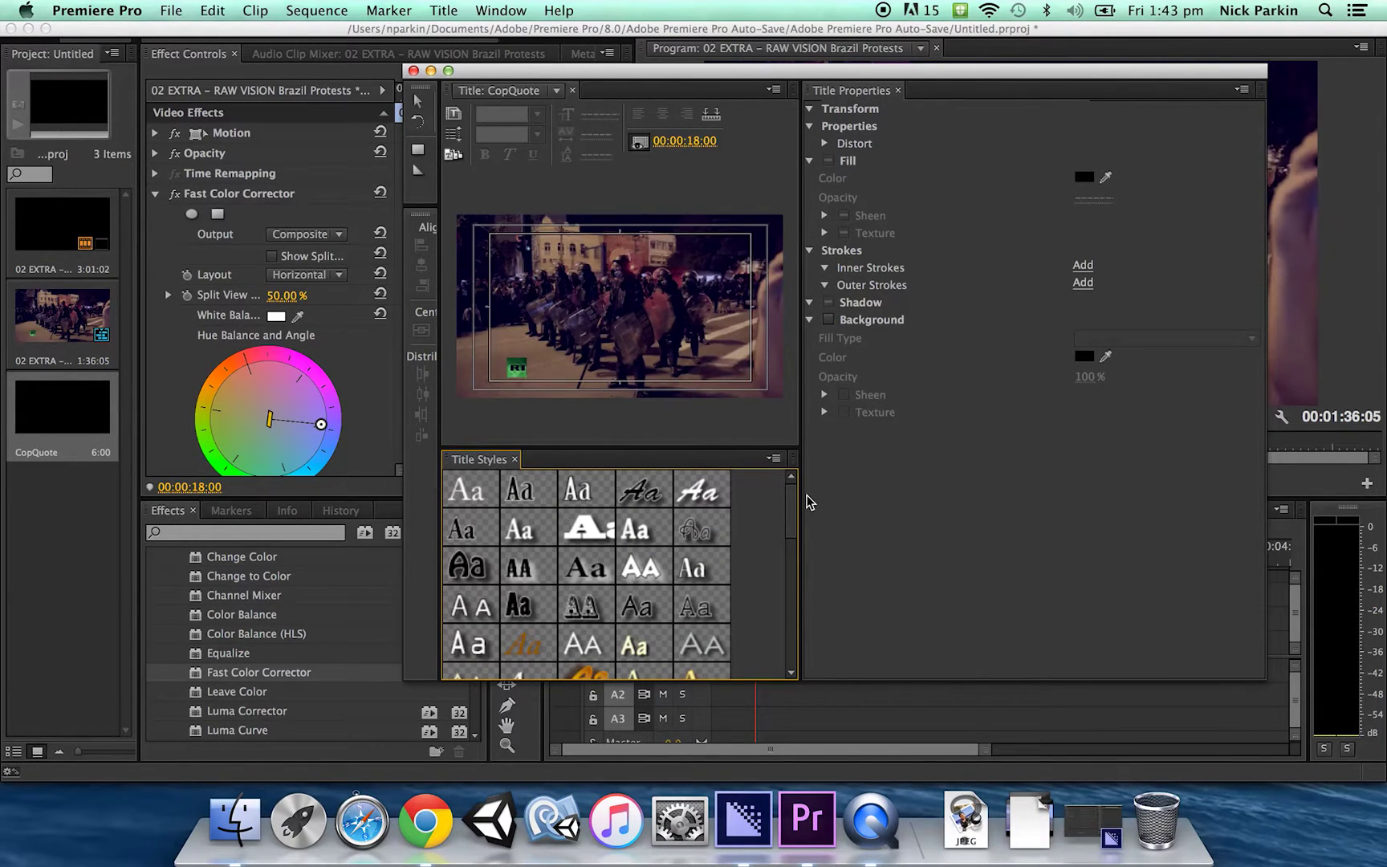
# Move the Titler window left and start a text object in the title preview.
pyautogui.moveTo(666, 78); pyautogui.dragTo(521, 73)
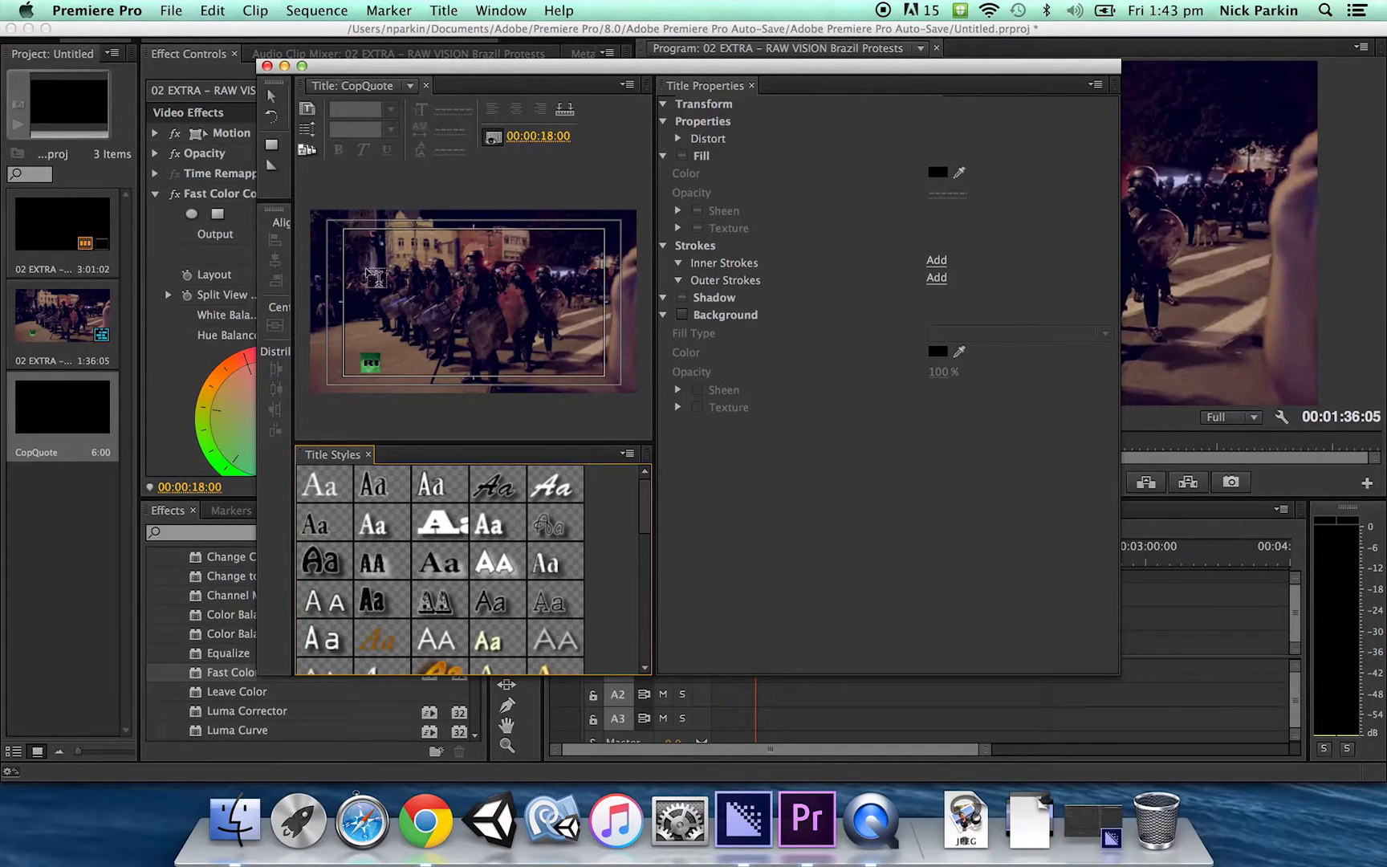
pyautogui.click(378, 275)
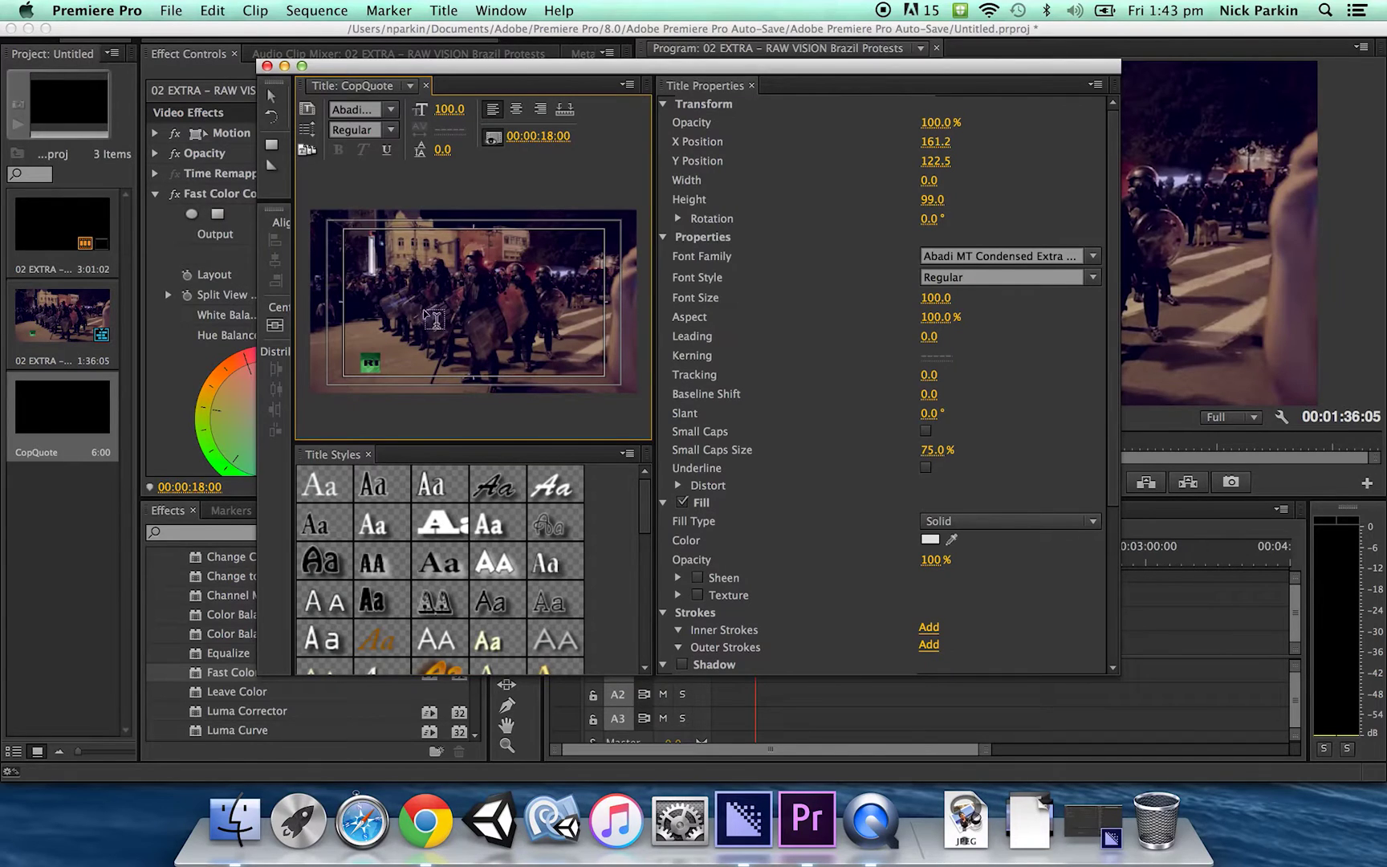
# Type the two-line quote 'We won't move. And we will retaliate if attacked.' at size 44.
pyautogui.write('"')
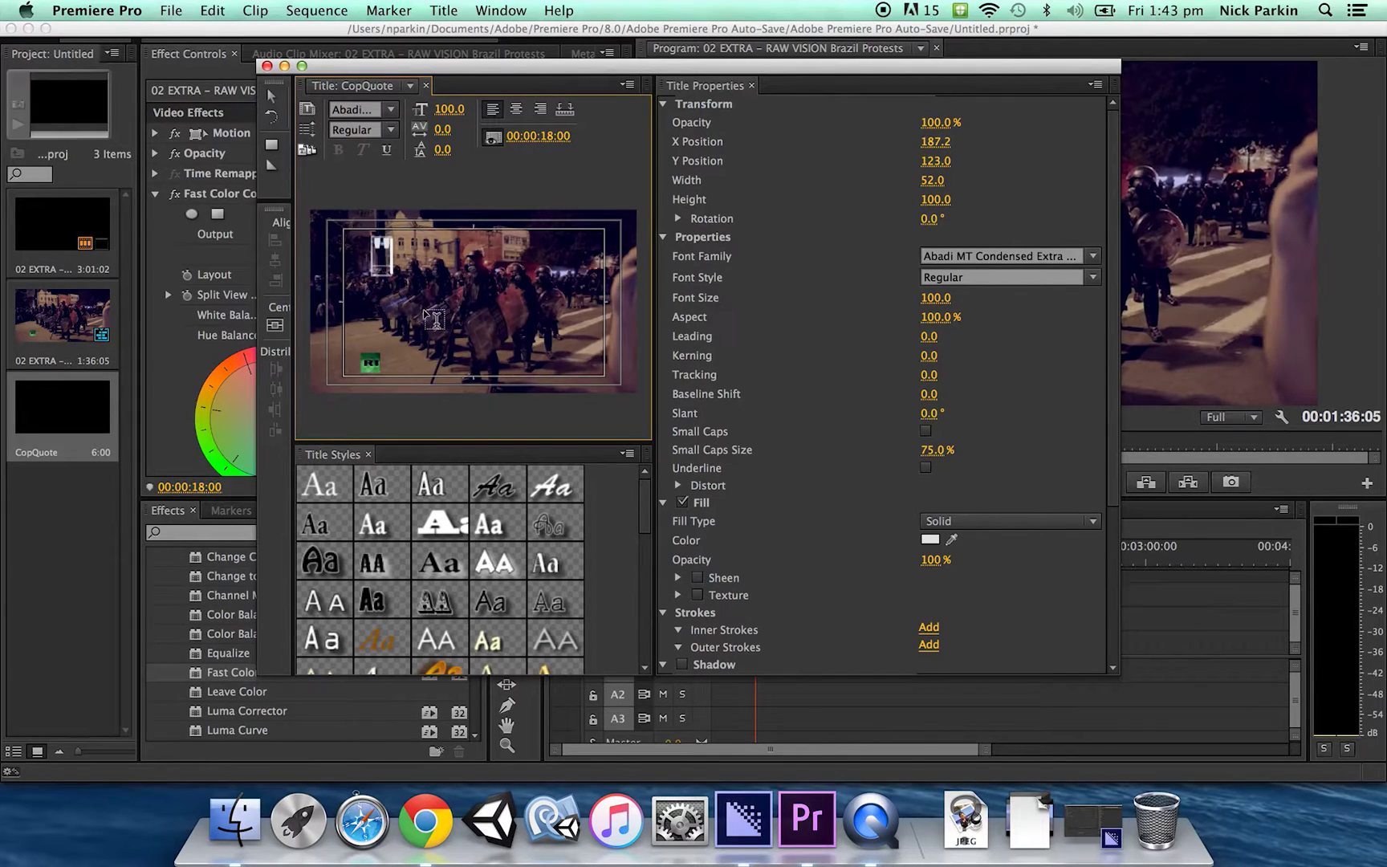
pyautogui.write("We won't m")
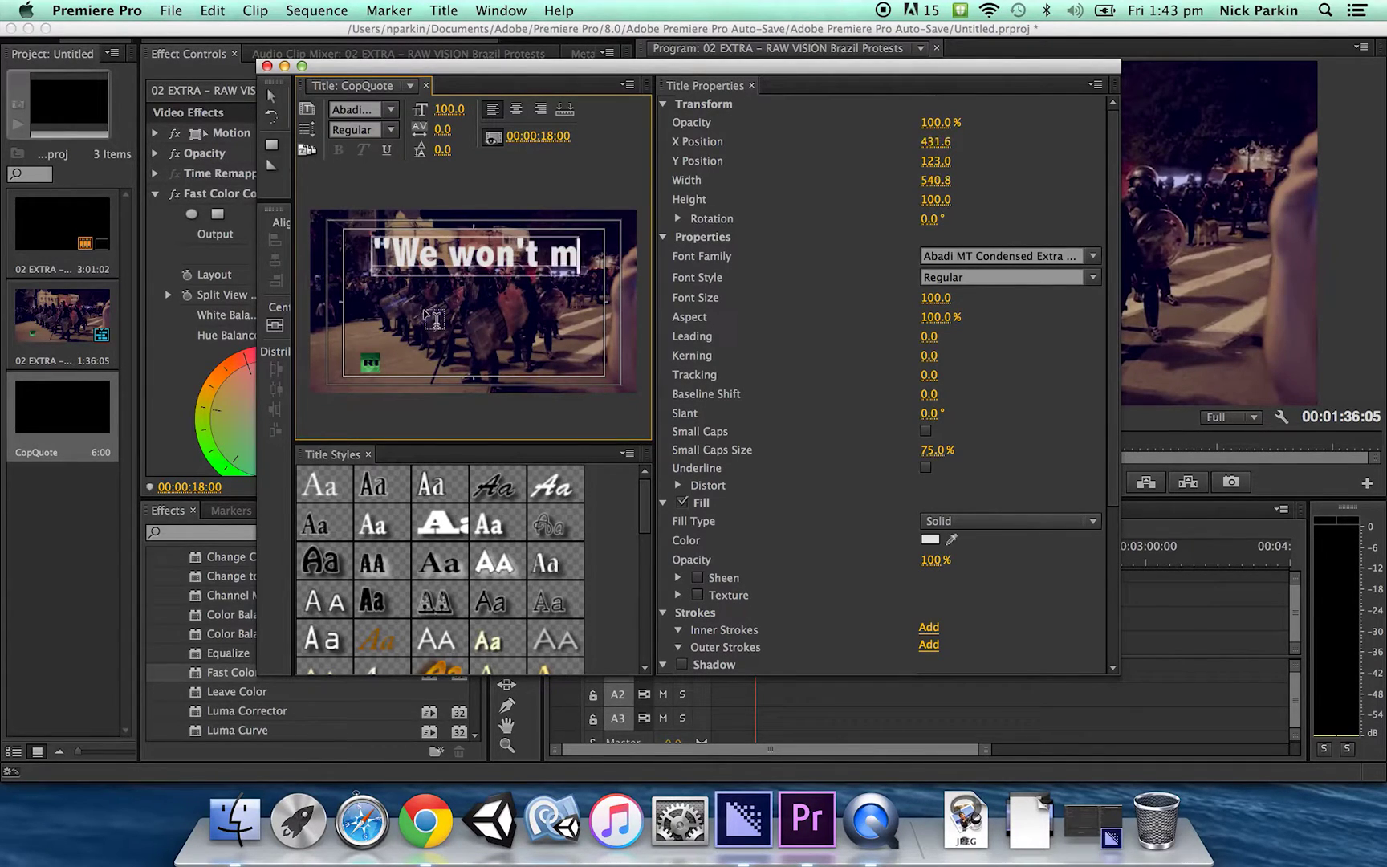
pyautogui.write('ove ')
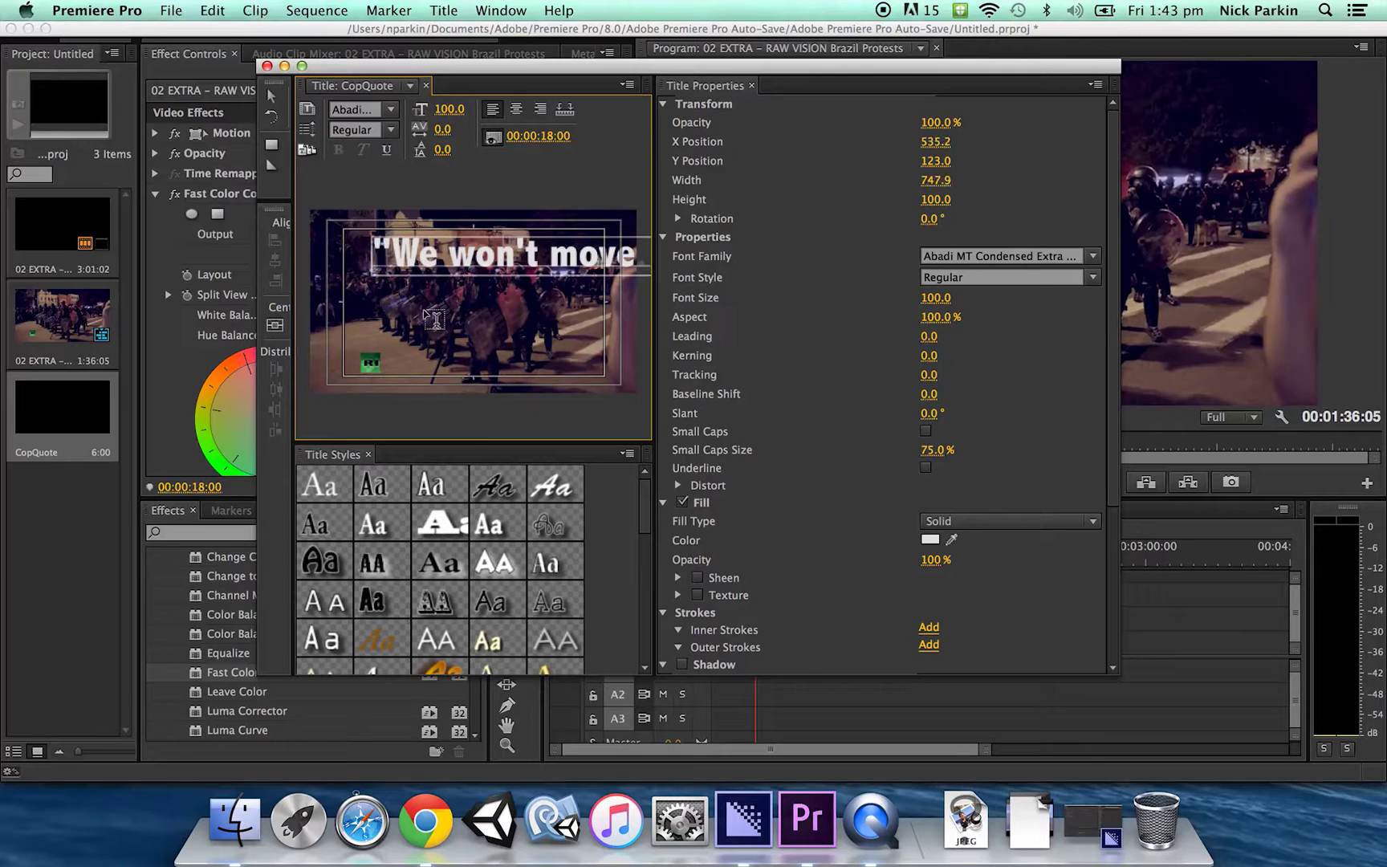
pyautogui.write('fromer')
pyautogui.press('Return')
pyautogui.write('r')
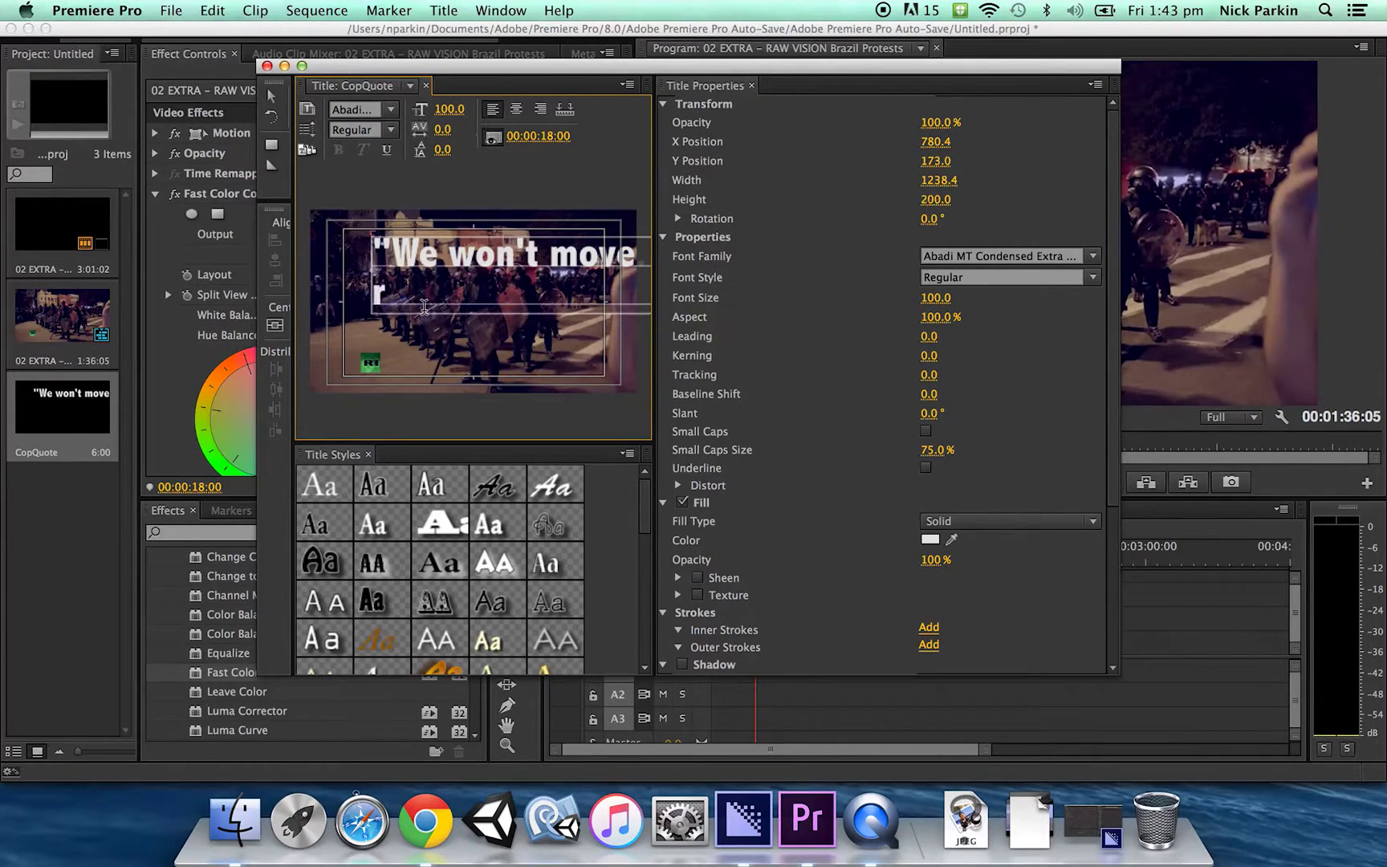
pyautogui.write('etal')
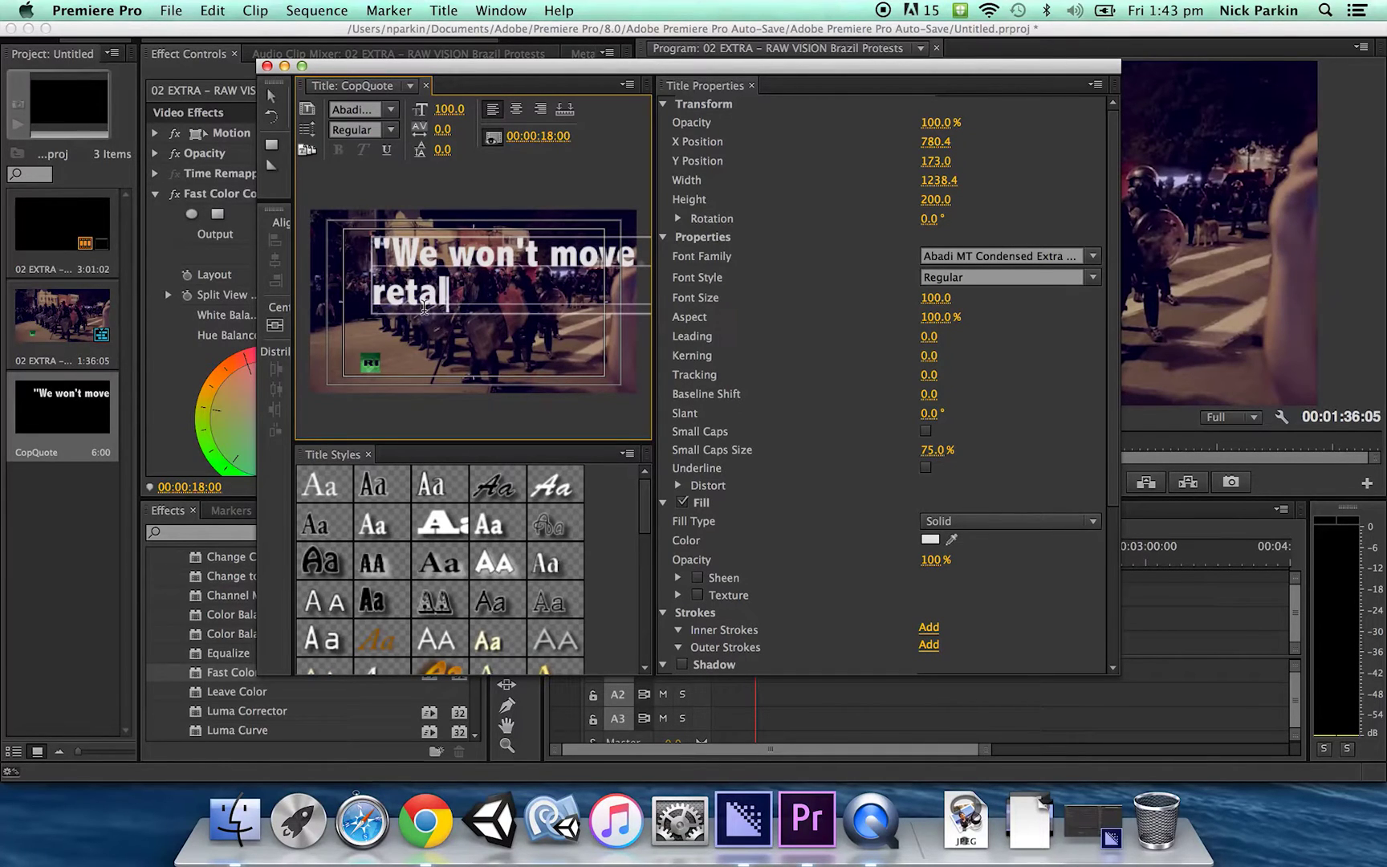
pyautogui.write('iate if attack')
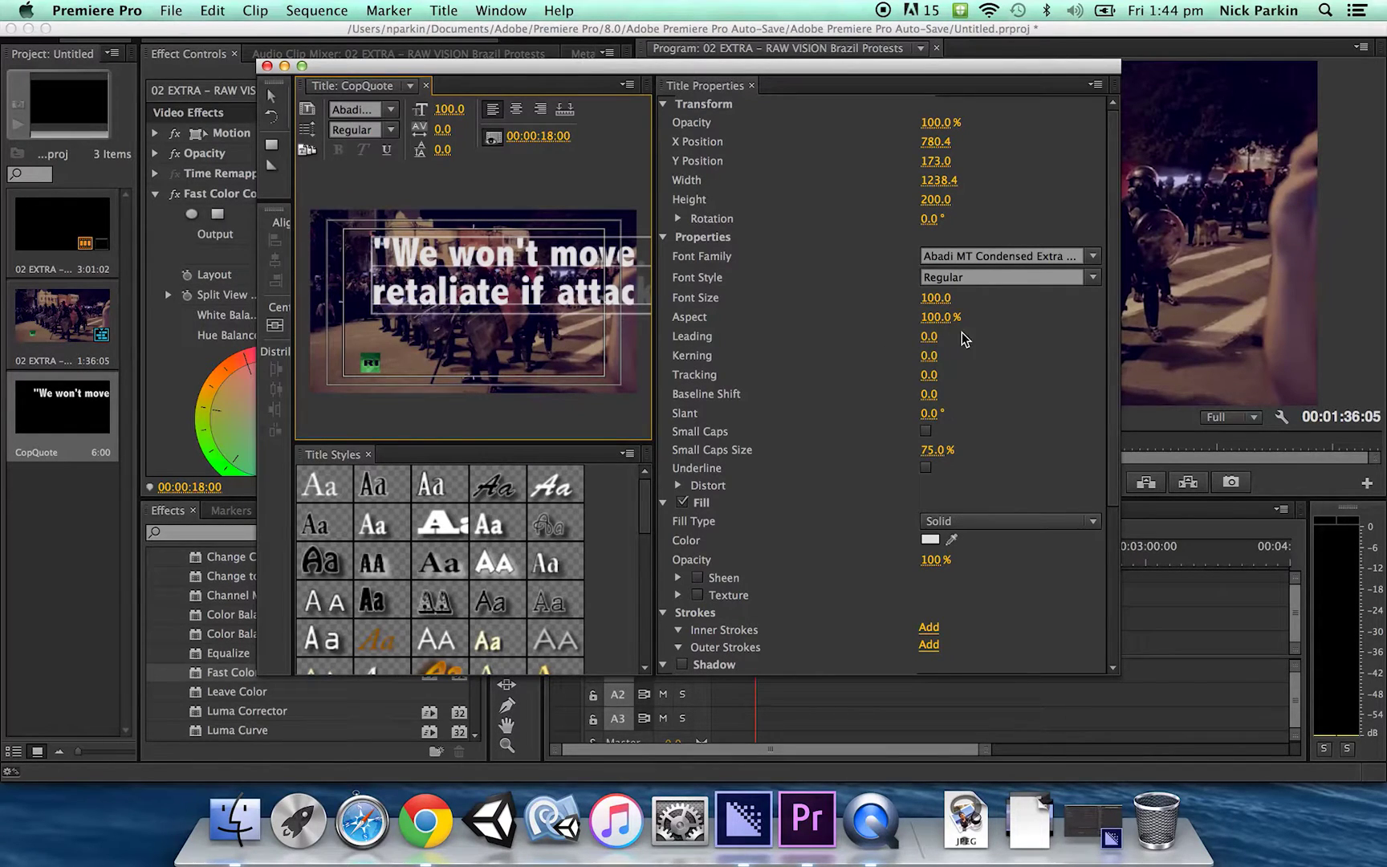
pyautogui.moveTo(936, 306); pyautogui.dragTo(888, 306)
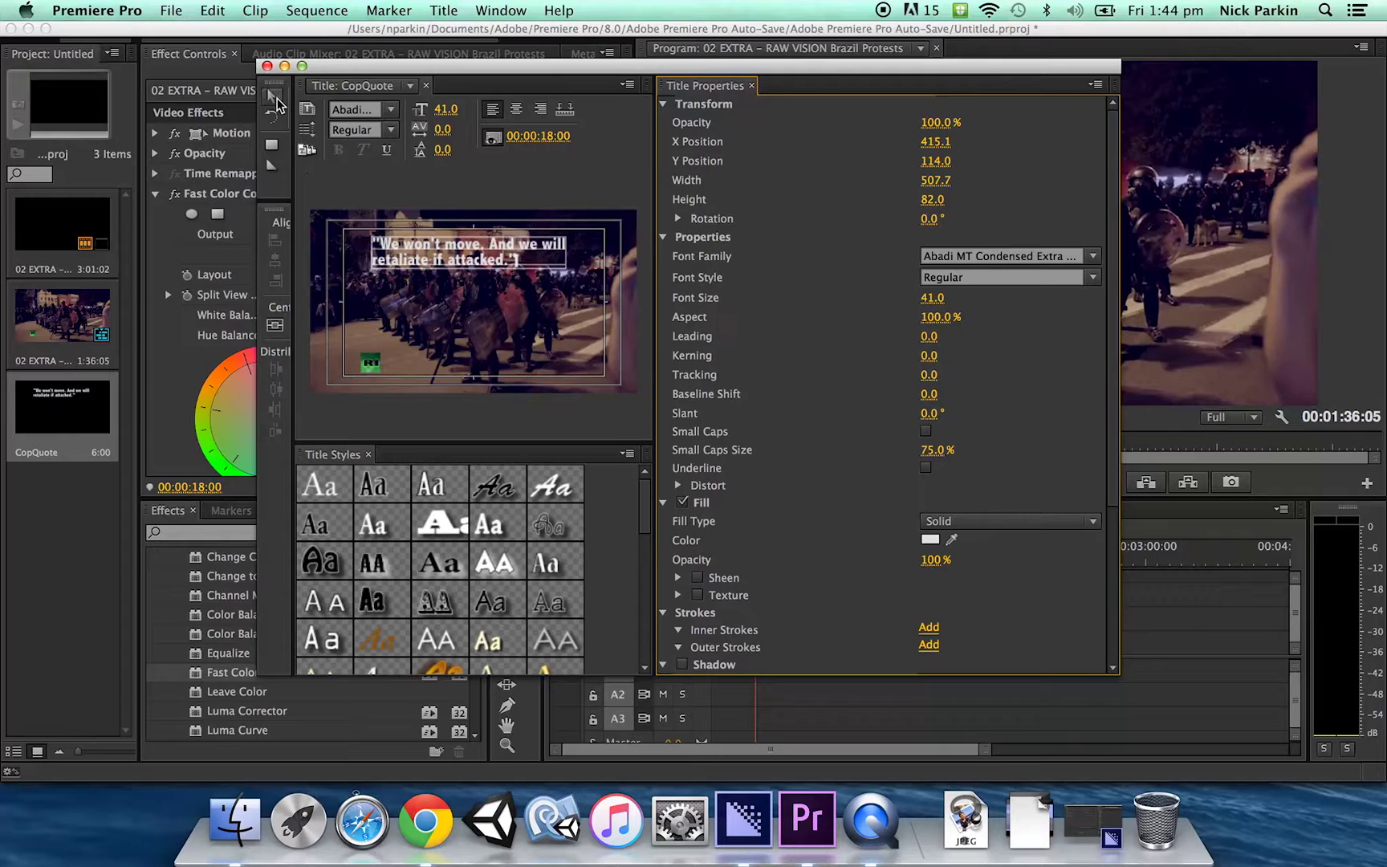
pyautogui.moveTo(931, 302); pyautogui.dragTo(936, 303)
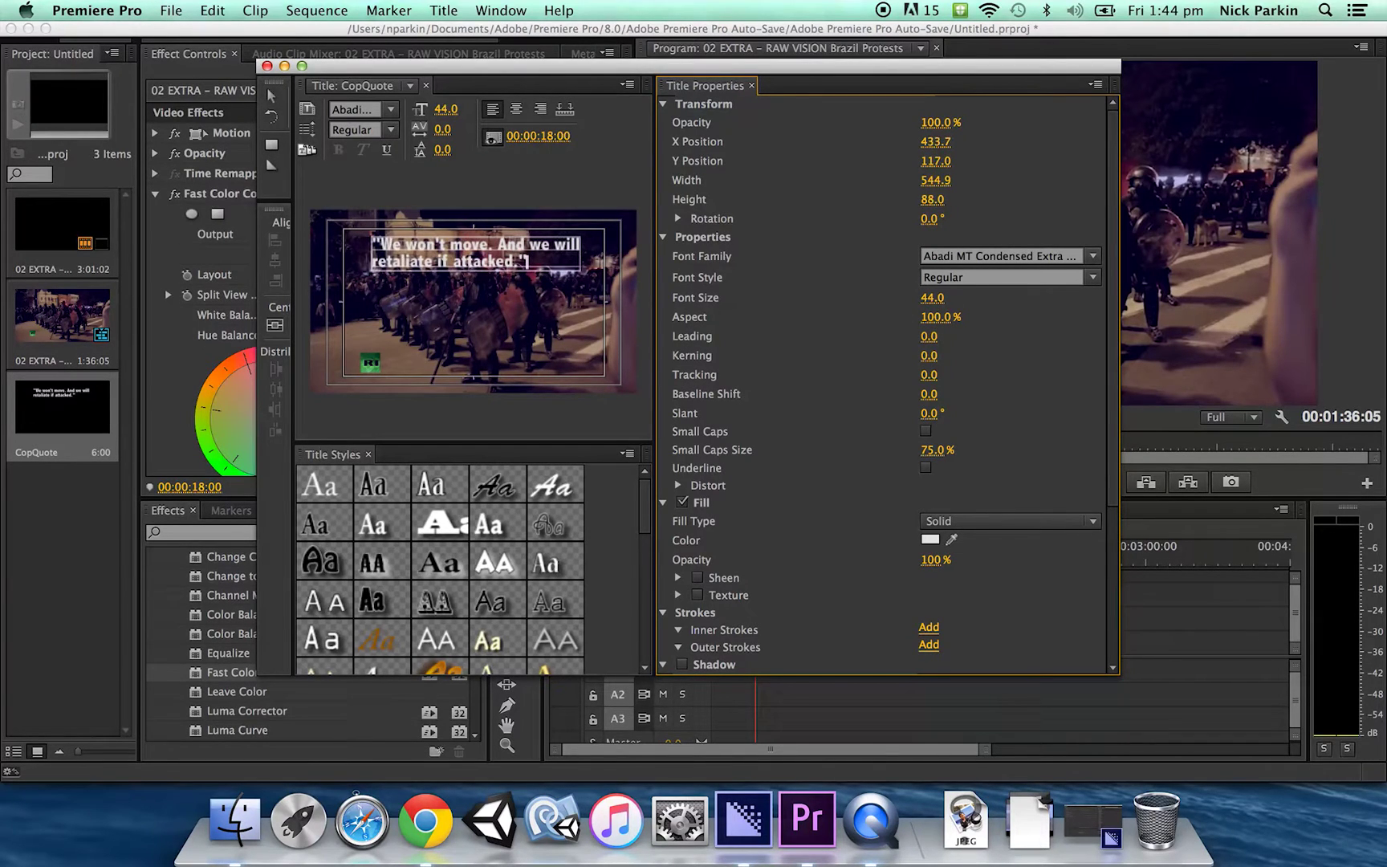
# Set the quote's font to Cambria and type the officer's name attribution below it.
pyautogui.click(1095, 258)
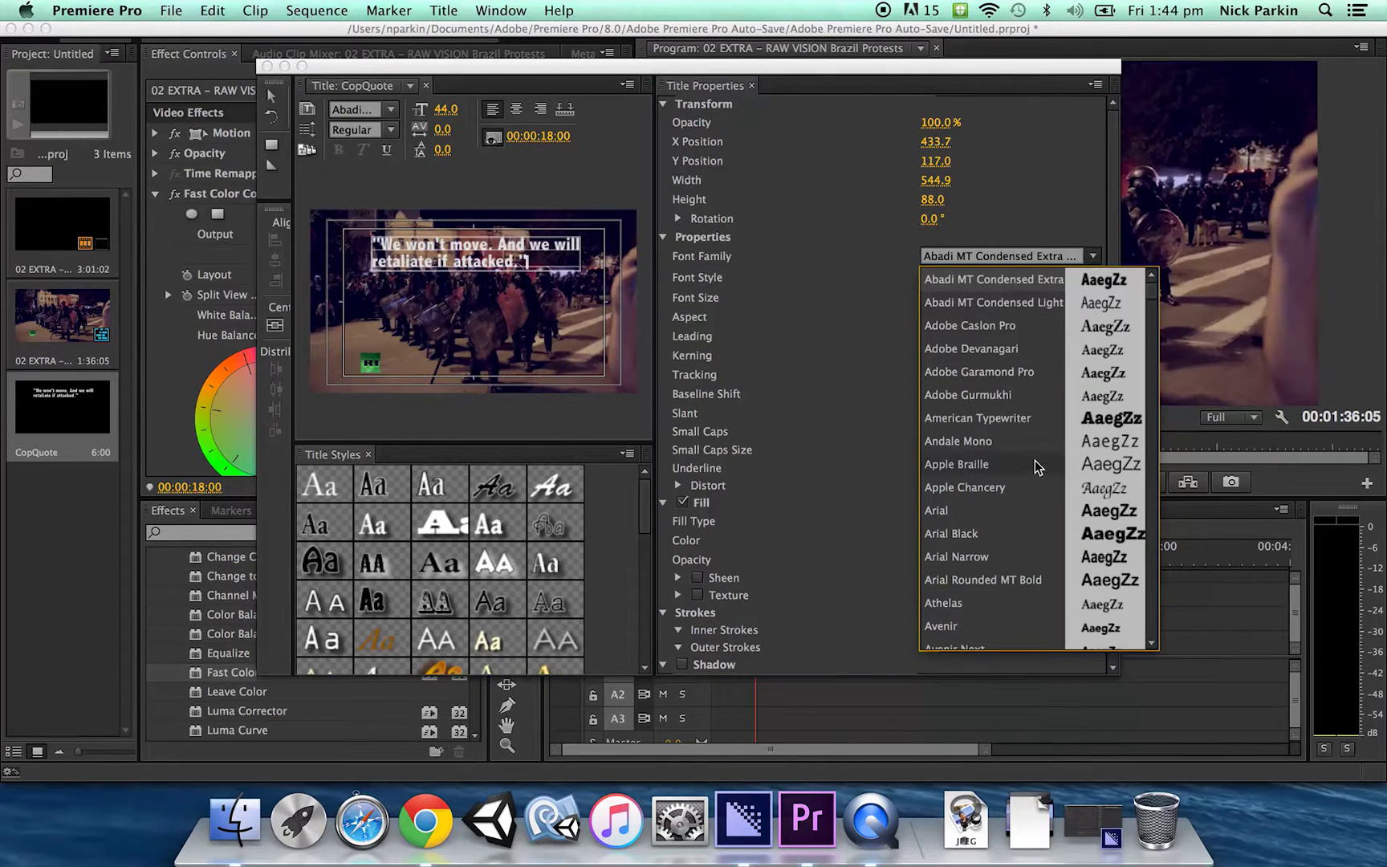
pyautogui.scroll(-10, 1035, 466)
pyautogui.scroll(4, 1036, 466)
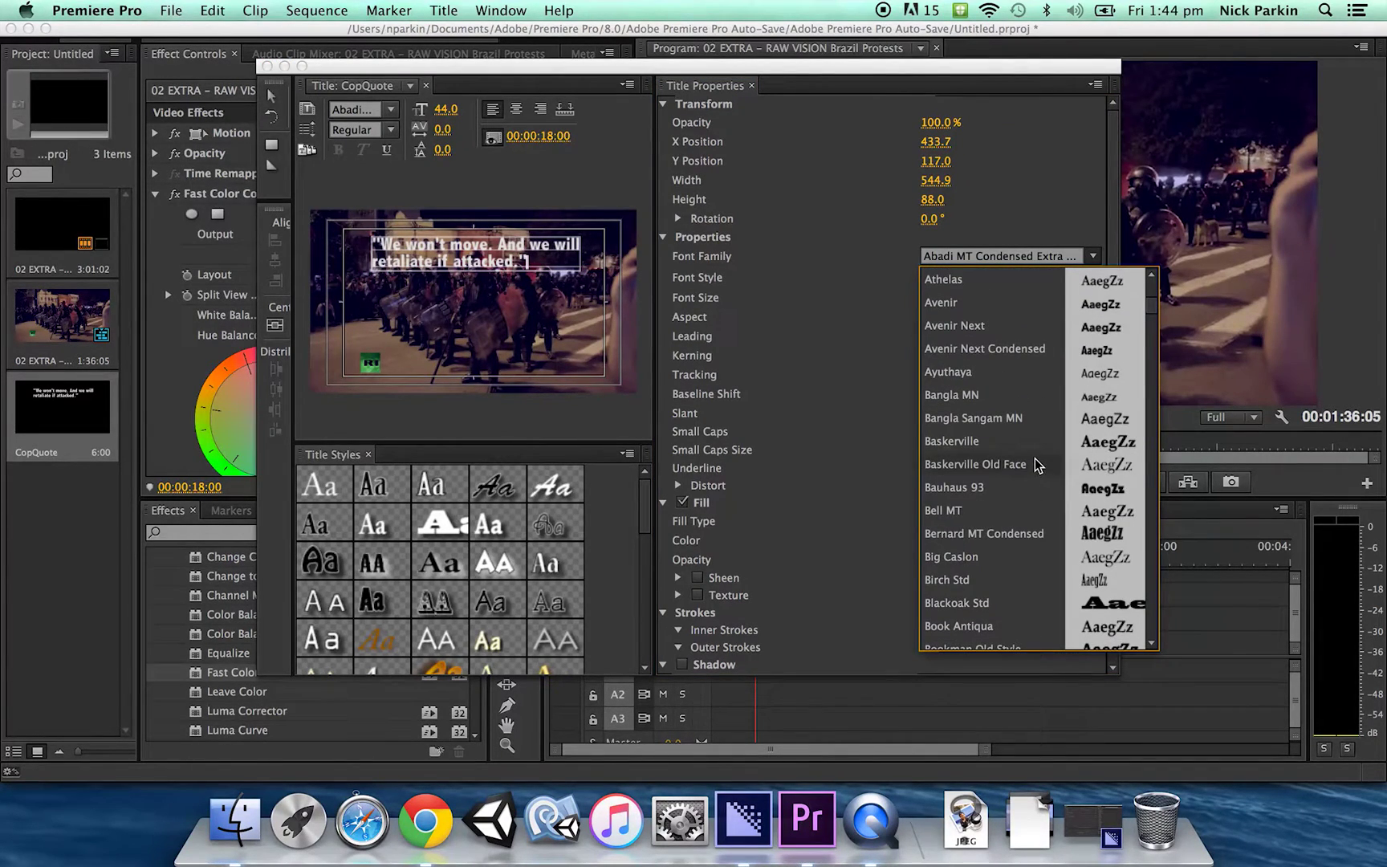
pyautogui.scroll(-20, 1035, 465)
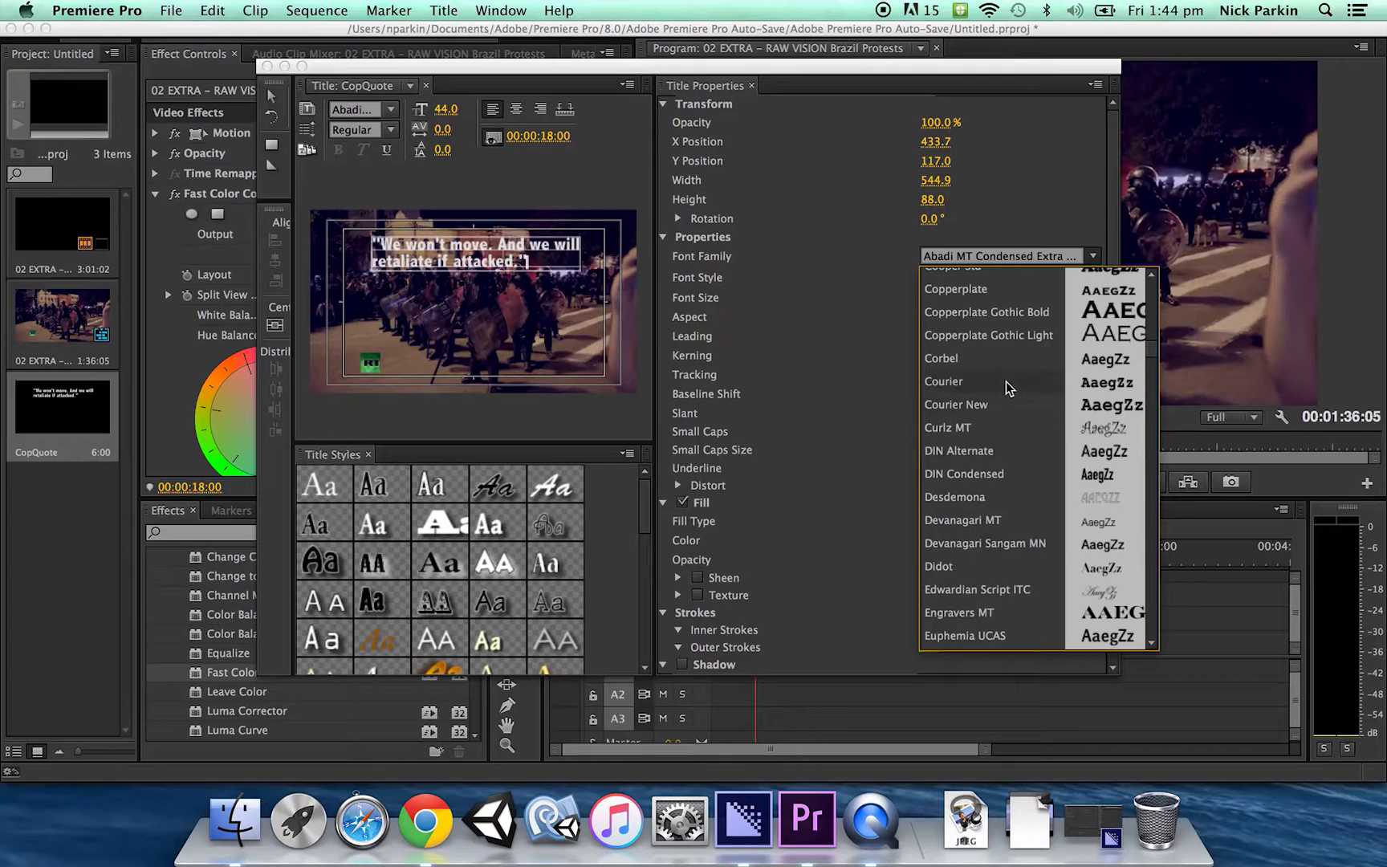
pyautogui.scroll(15, 1008, 389)
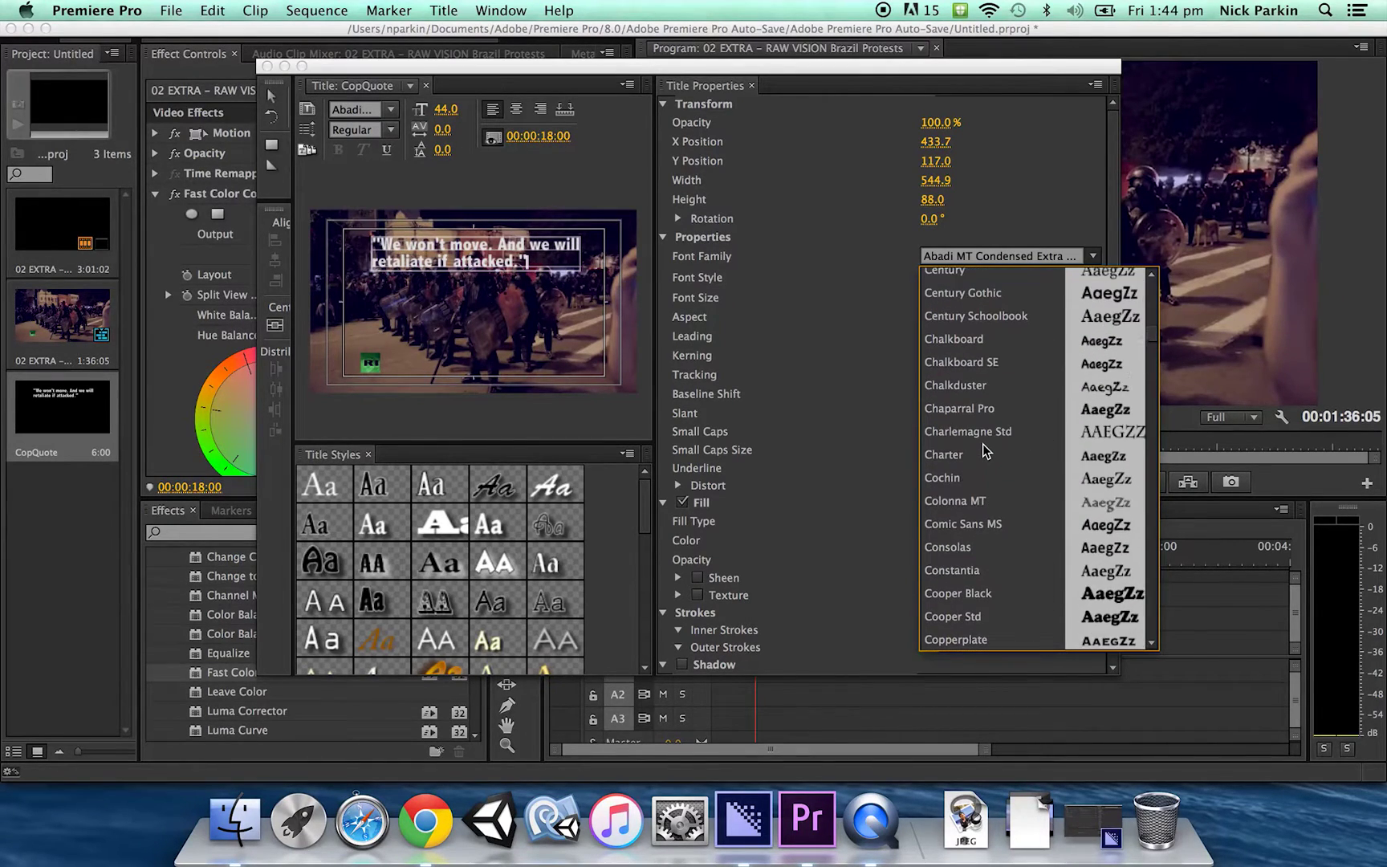
pyautogui.scroll(8, 985, 453)
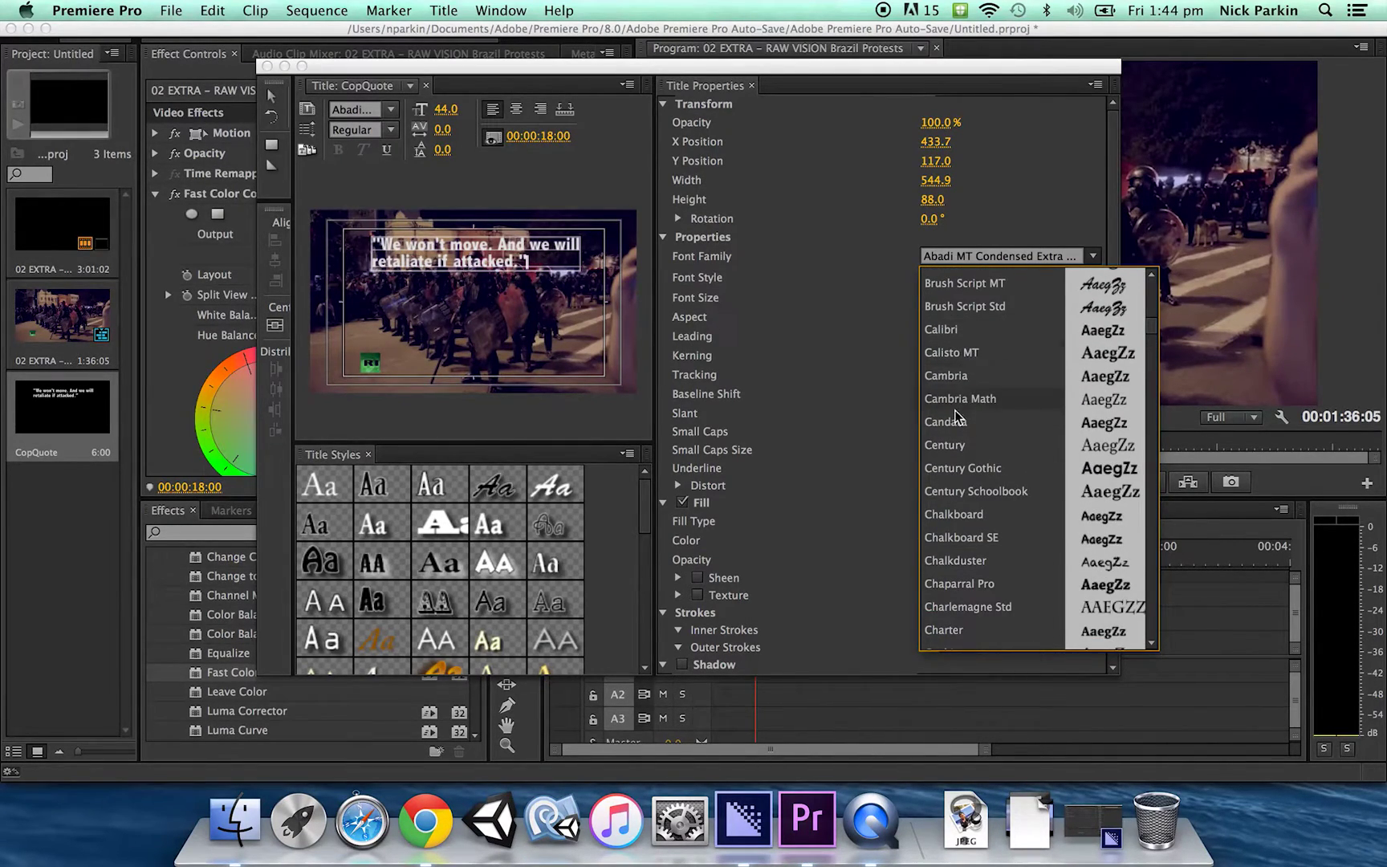
pyautogui.click(947, 375)
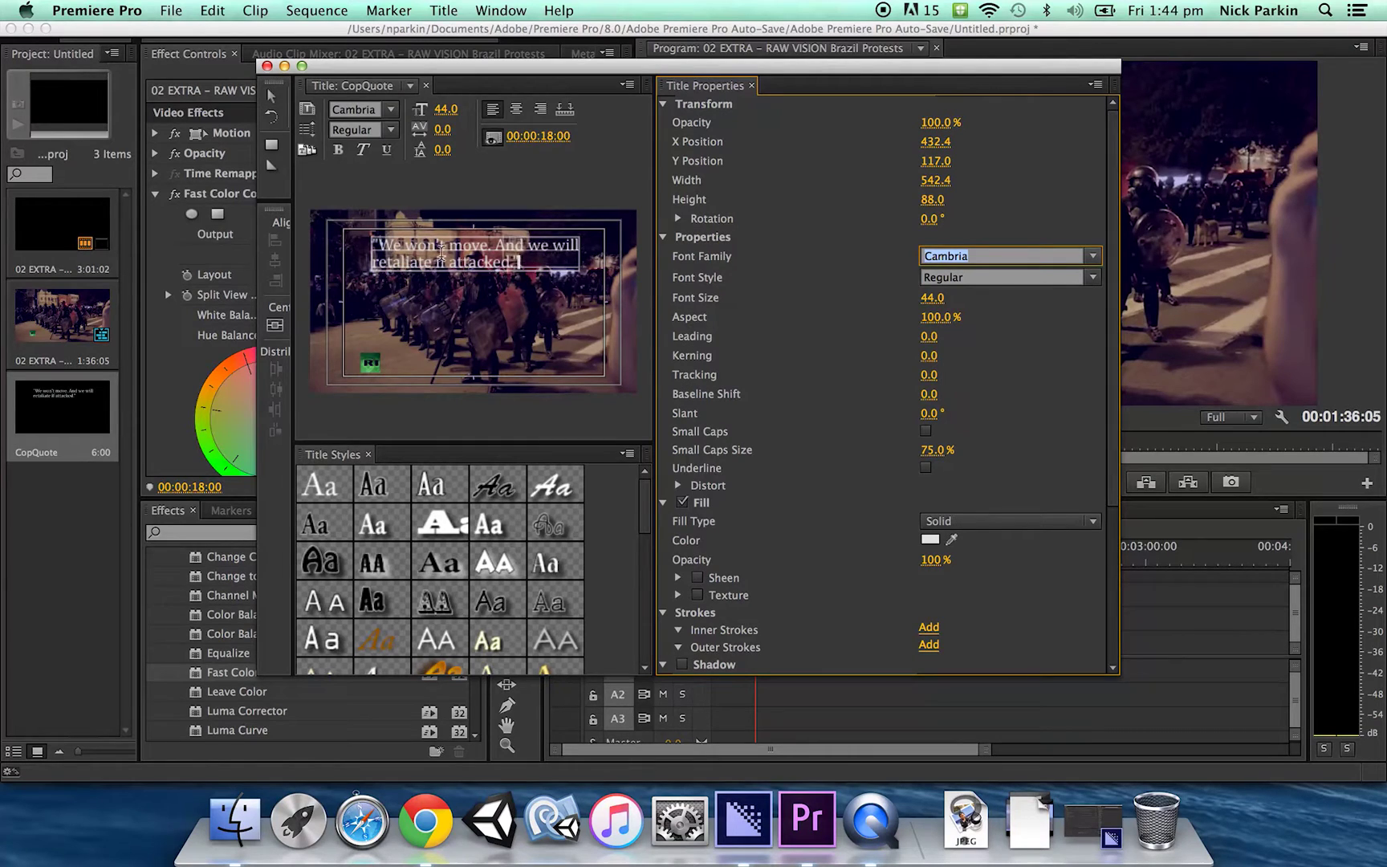
pyautogui.click(470, 298)
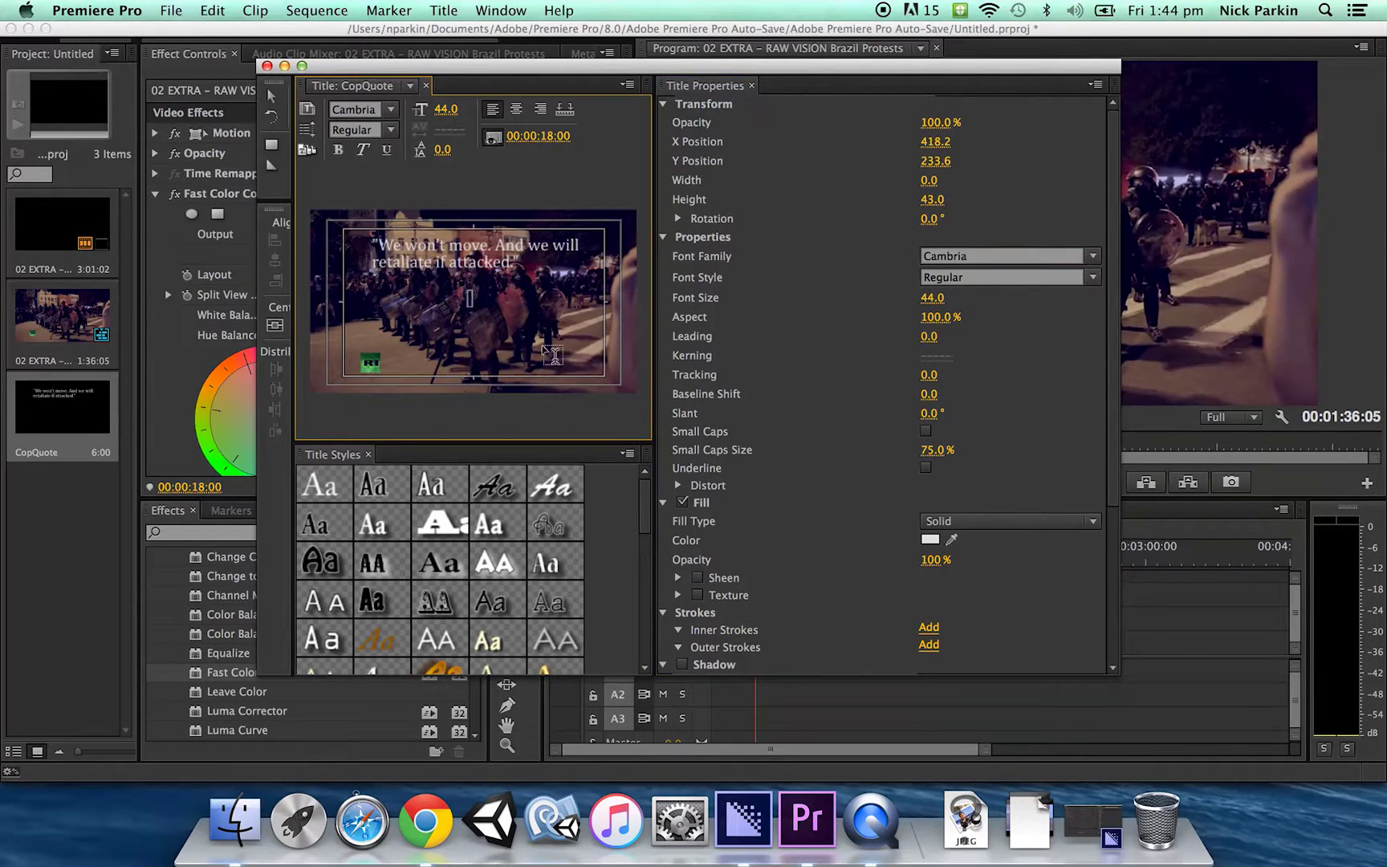
pyautogui.write('"')
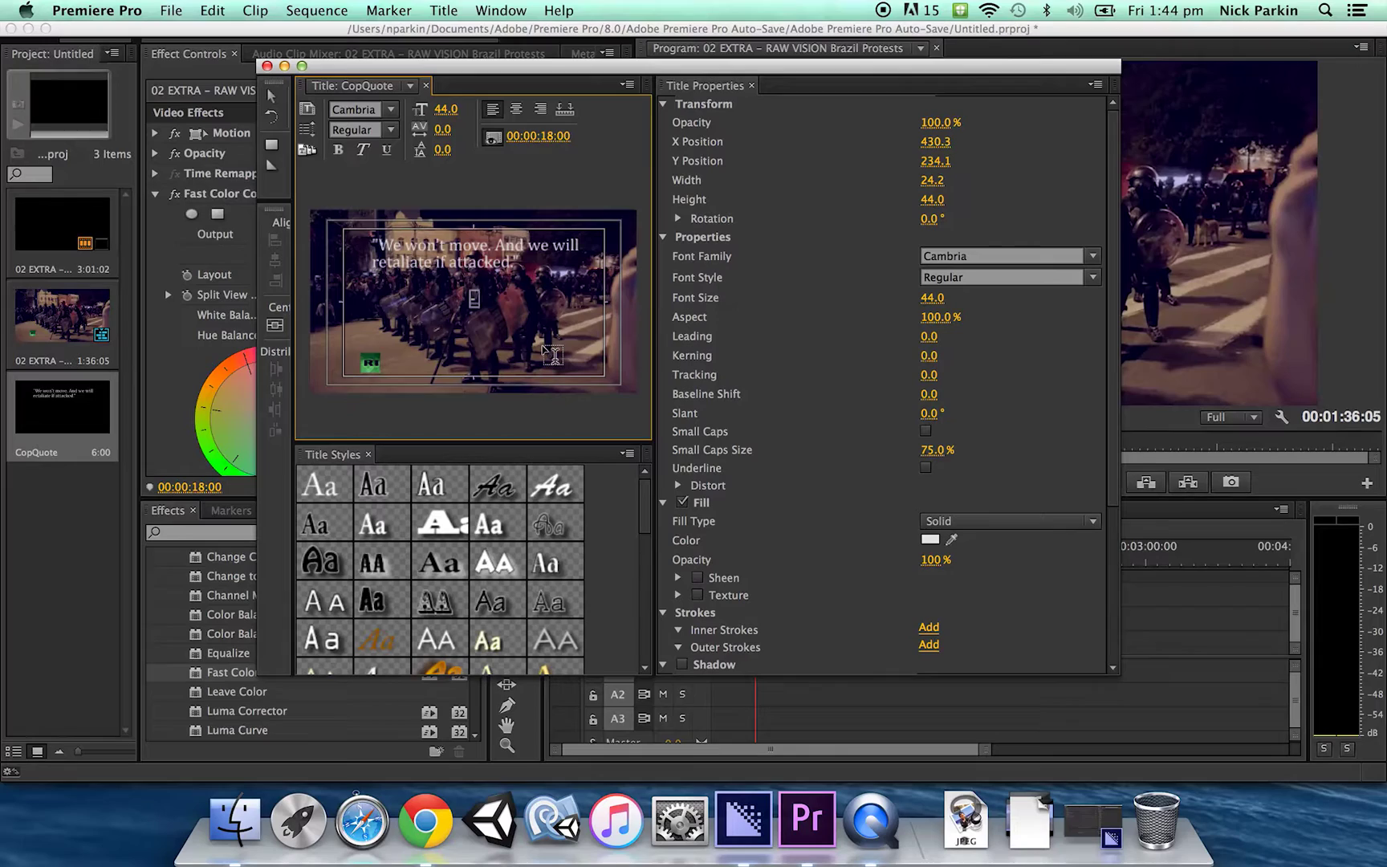
pyautogui.write(' Officer')
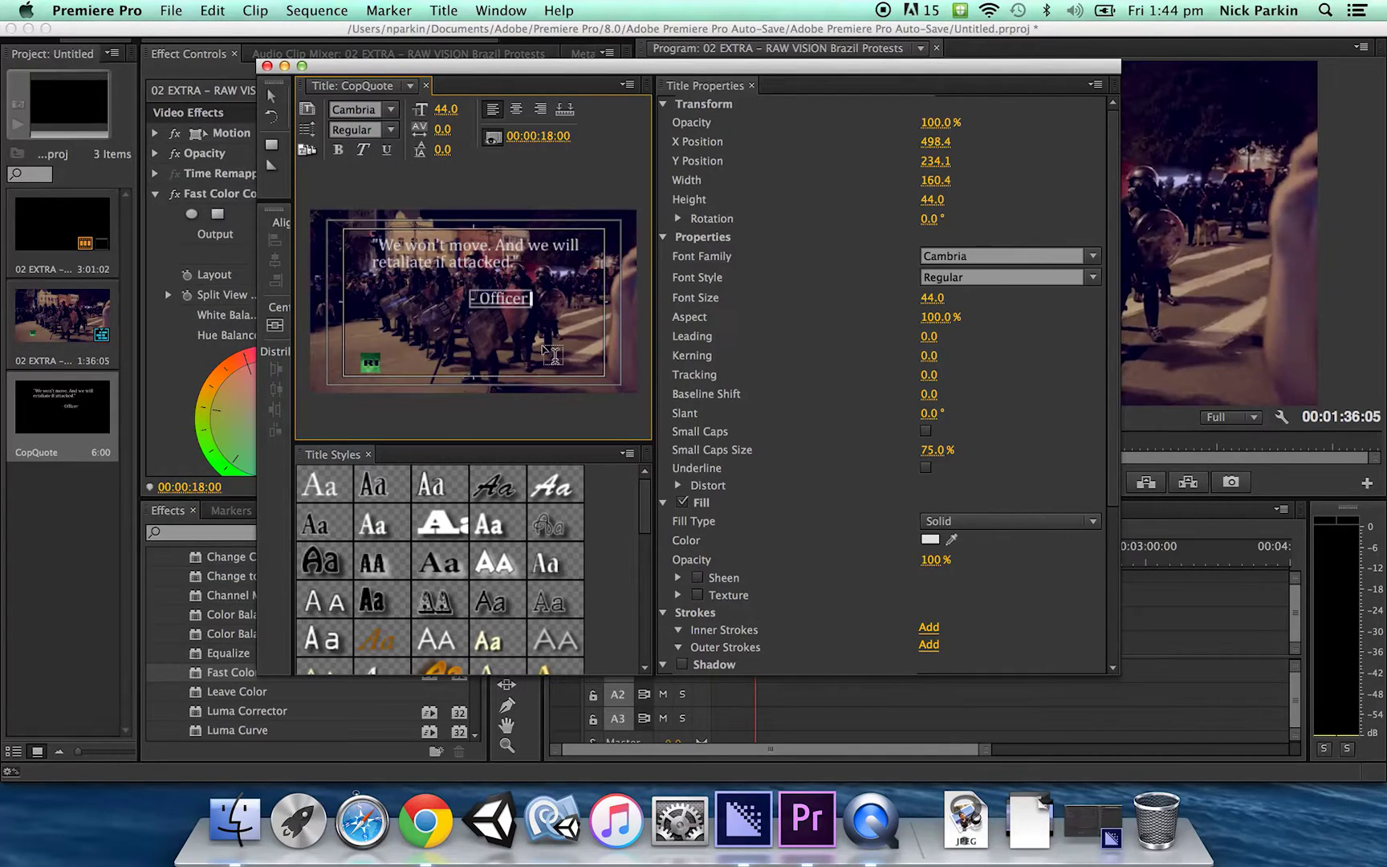
pyautogui.write(' John Smith')
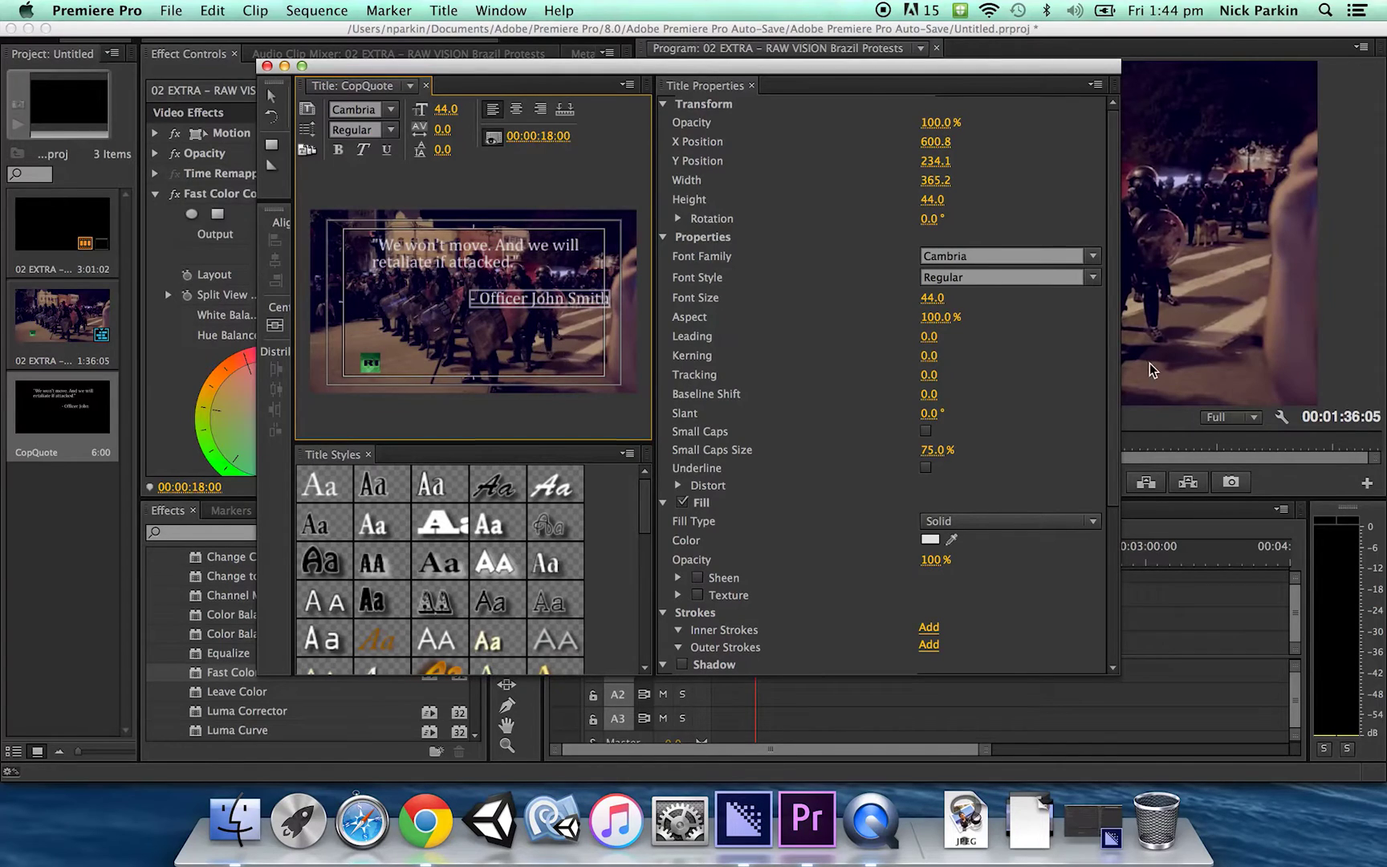
# Shrink the officer attribution to font size 33 and move it down and right.
pyautogui.moveTo(932, 297); pyautogui.dragTo(925, 298)
pyautogui.click(270, 99)
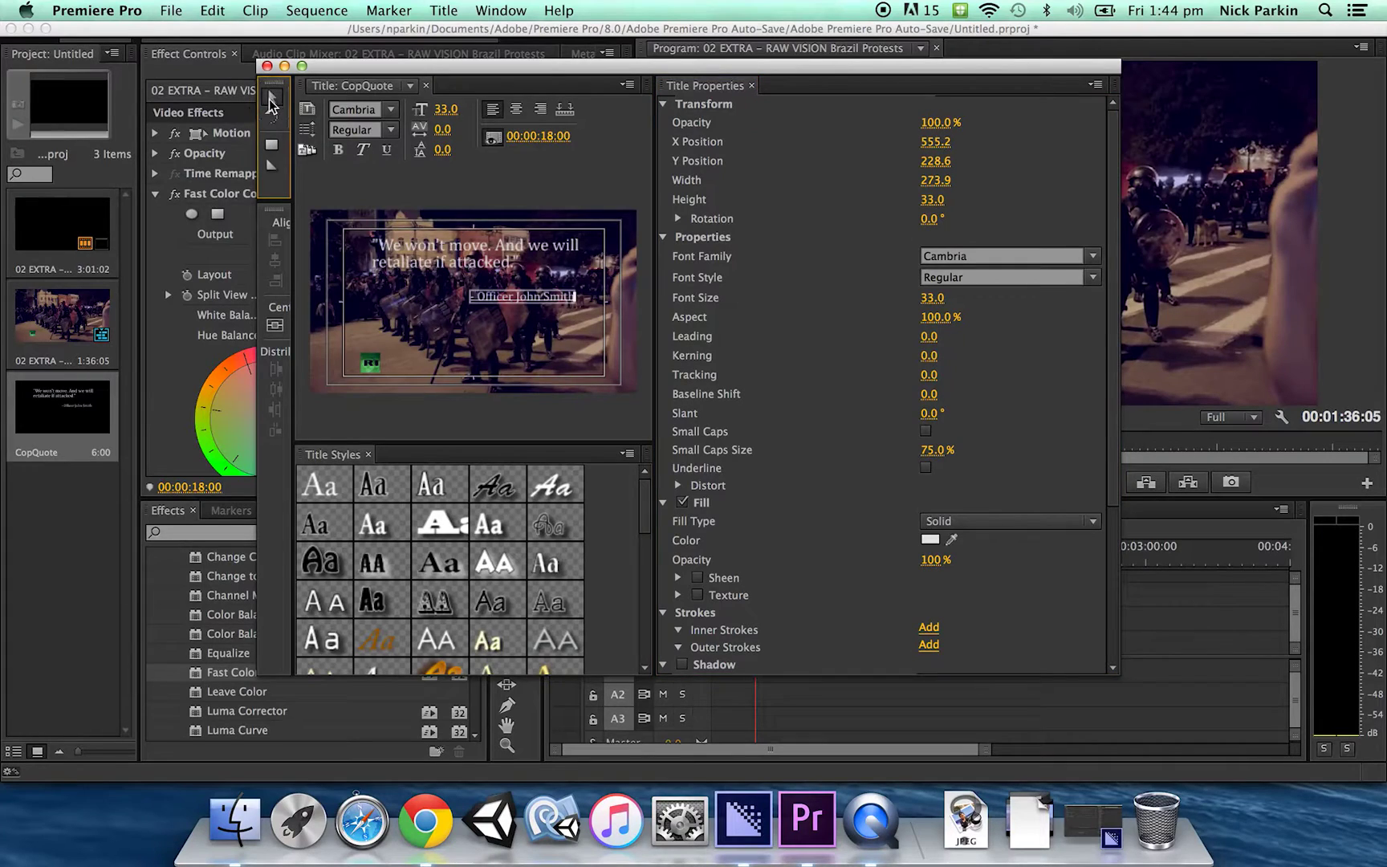
pyautogui.moveTo(508, 298); pyautogui.dragTo(526, 340)
# Move the quote lower in the frame, then check the quote and attribution layout.
pyautogui.click(480, 251)
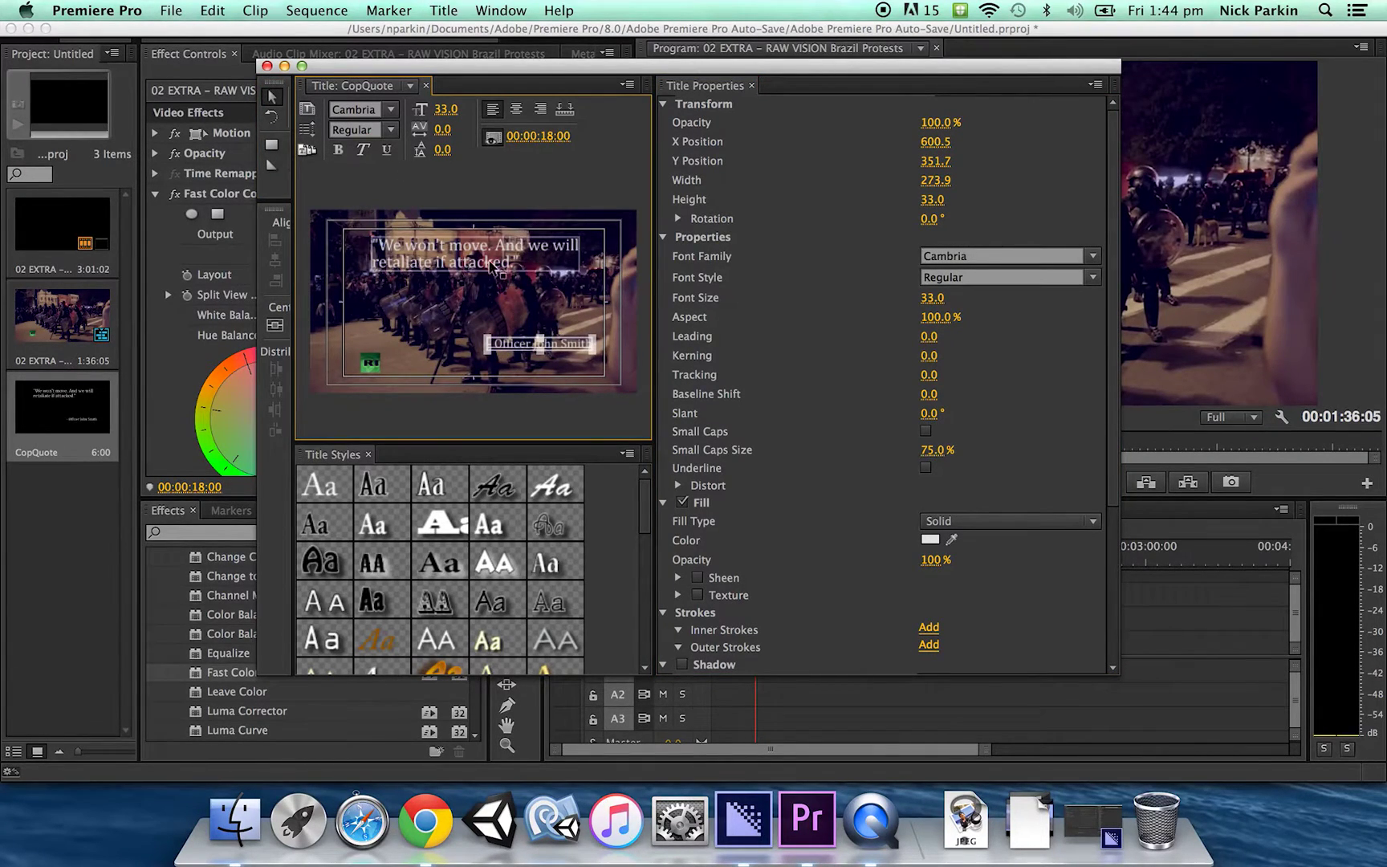
pyautogui.moveTo(464, 249); pyautogui.dragTo(468, 298)
pyautogui.click(524, 347)
pyautogui.click(527, 365)
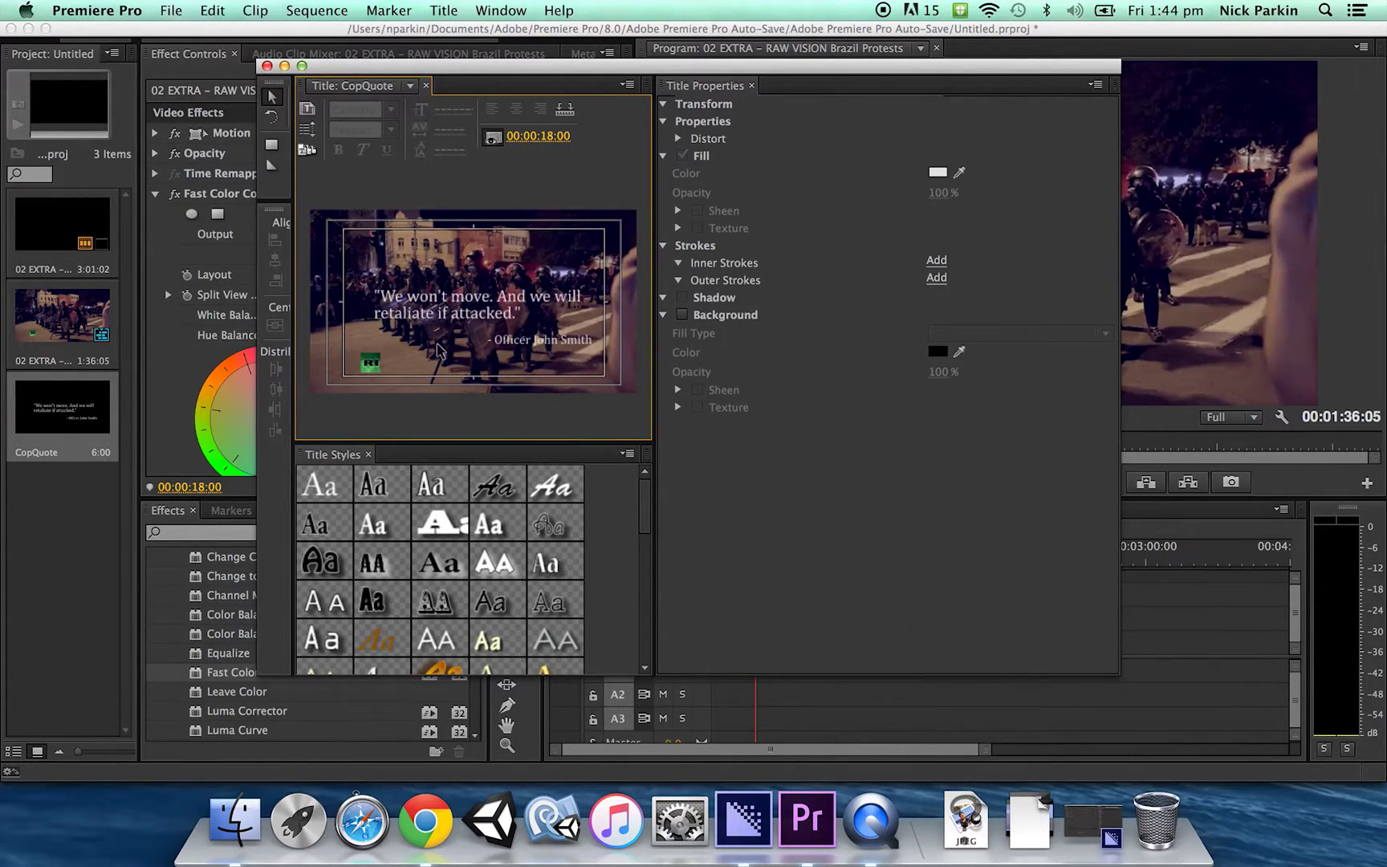
pyautogui.click(421, 303)
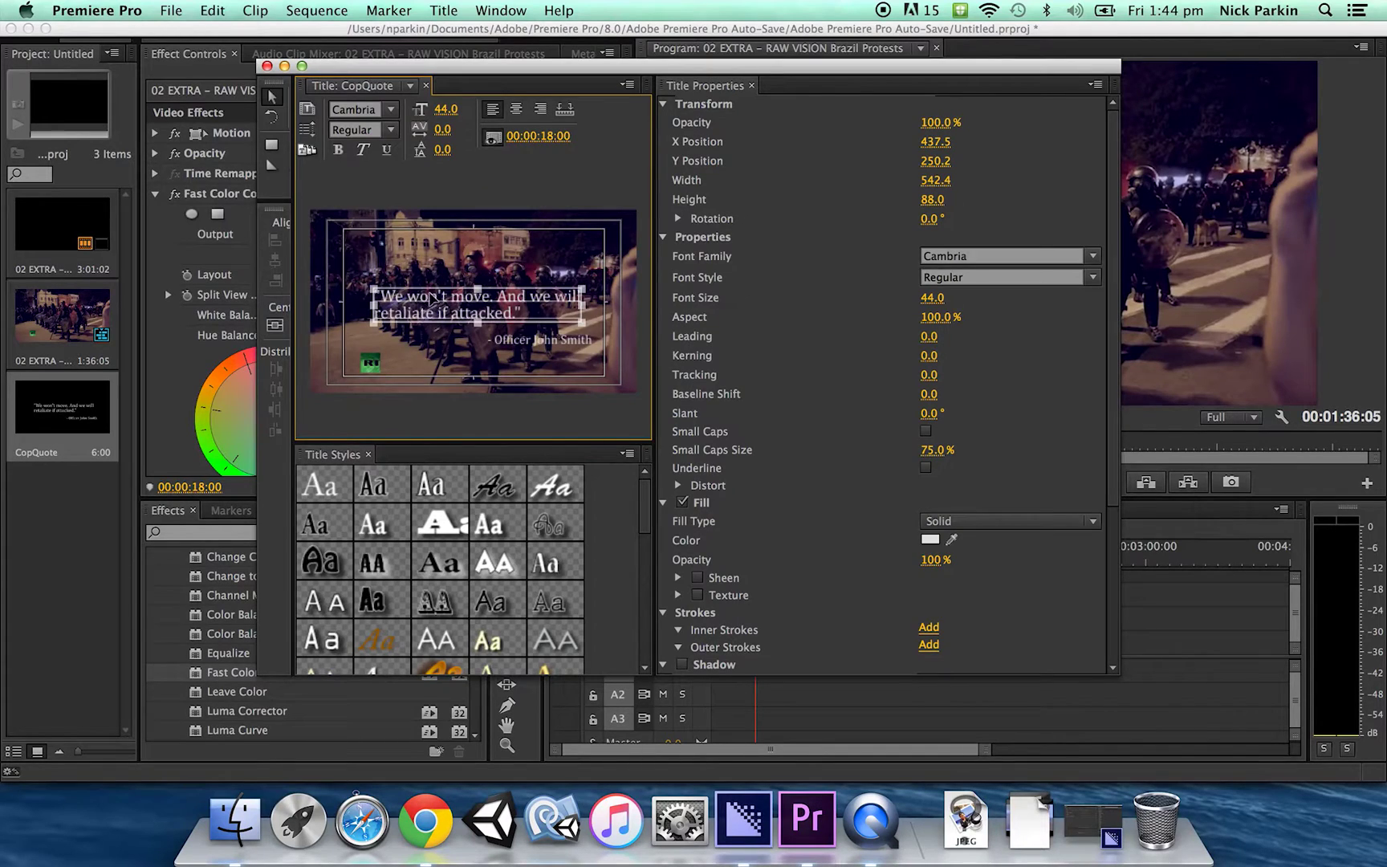
pyautogui.click(426, 343)
pyautogui.click(512, 346)
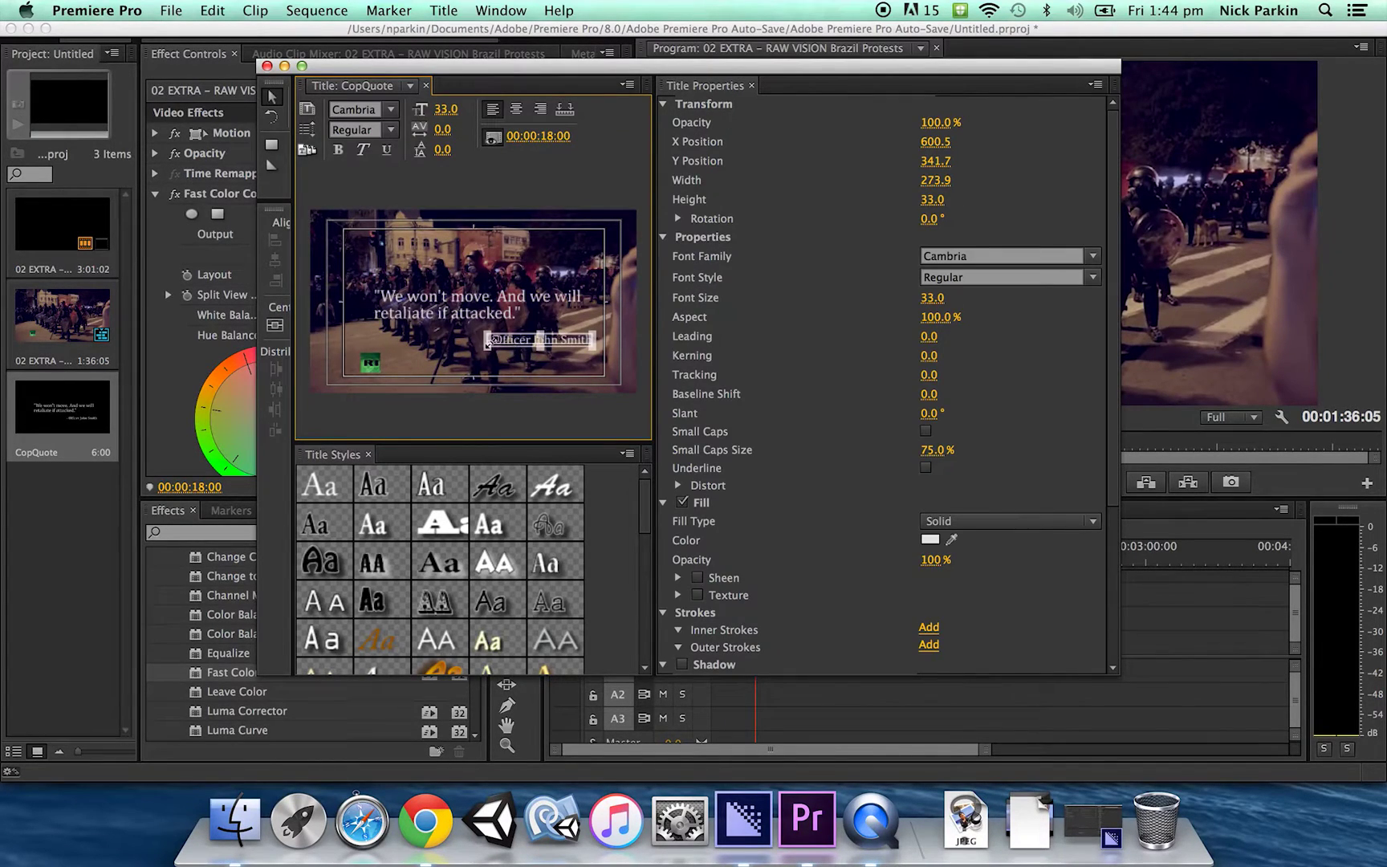
pyautogui.click(419, 359)
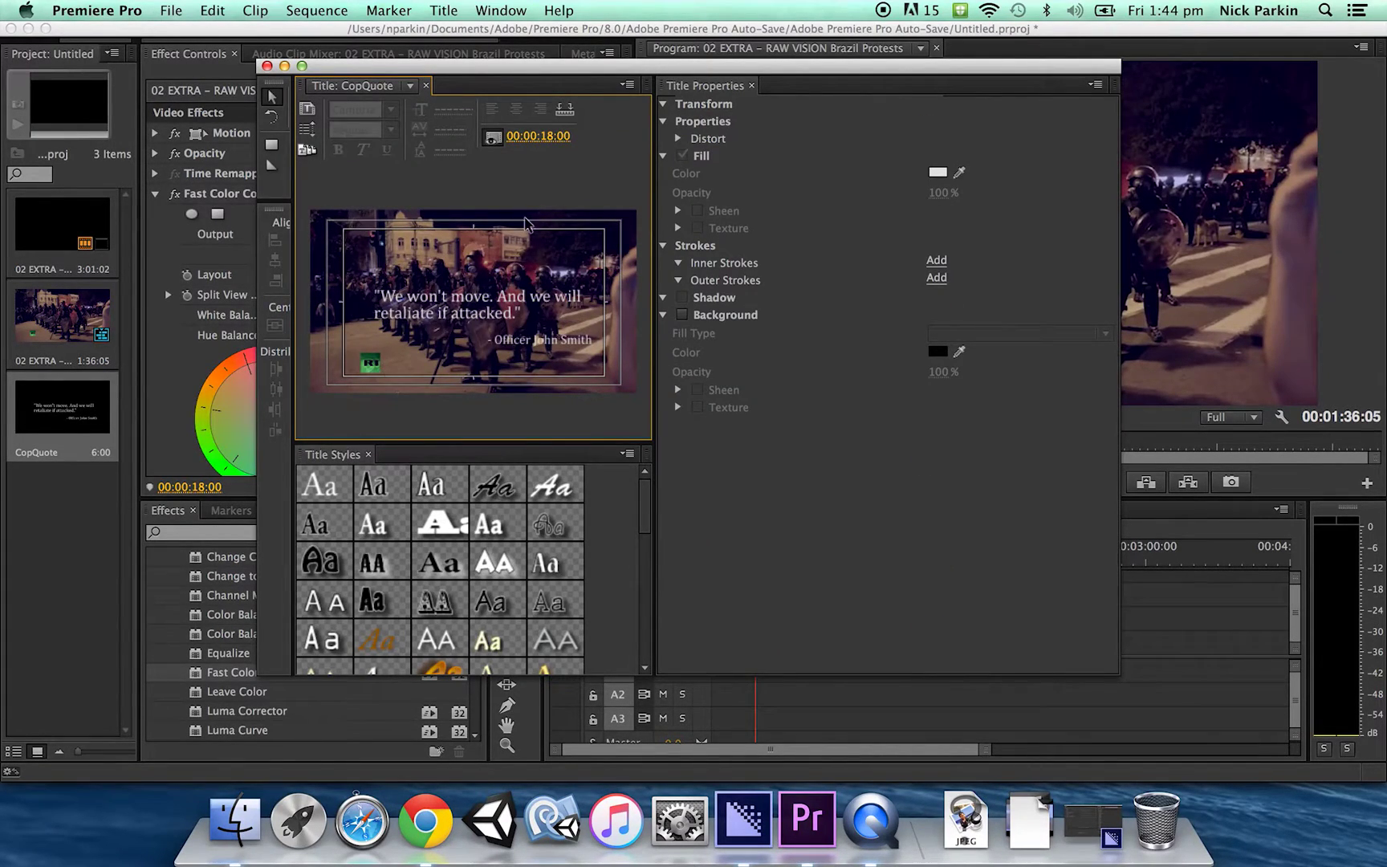
# Close the Titler, park the playhead at 00:00:10:20, and select CopQuote in the Project panel.
pyautogui.click(267, 68)
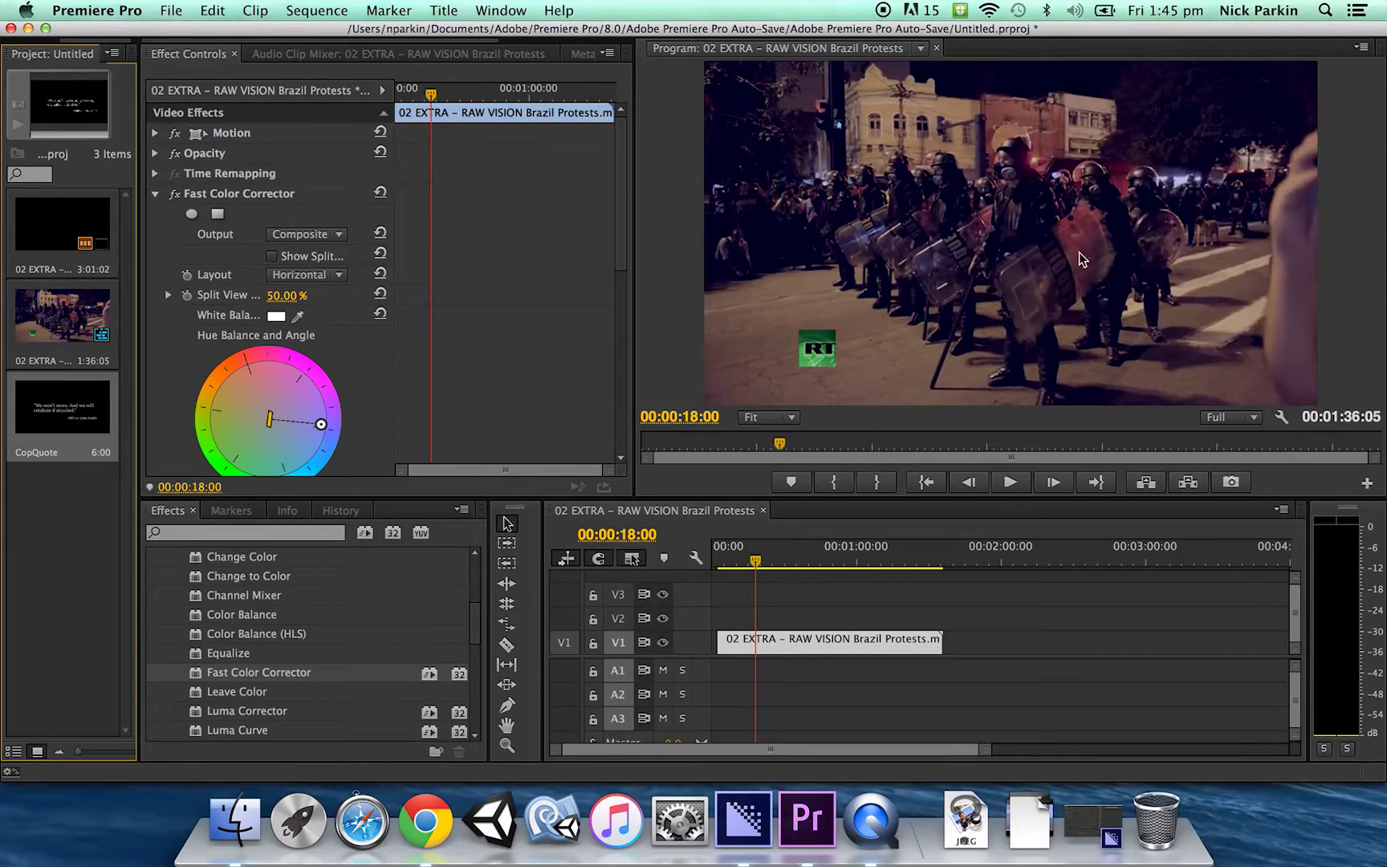
pyautogui.click(832, 626)
pyautogui.click(827, 642)
pyautogui.click(799, 597)
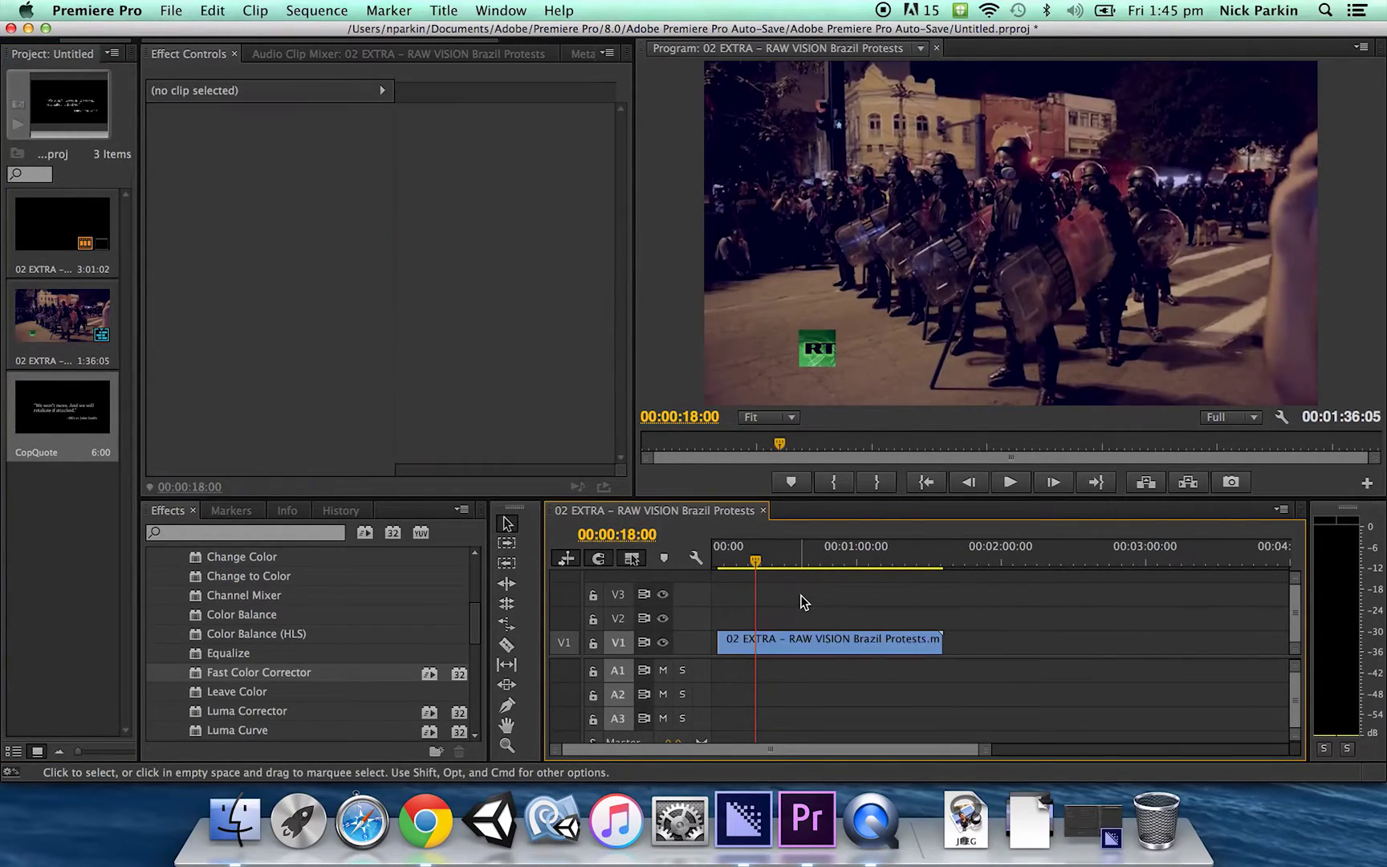
pyautogui.moveTo(798, 557); pyautogui.dragTo(739, 564)
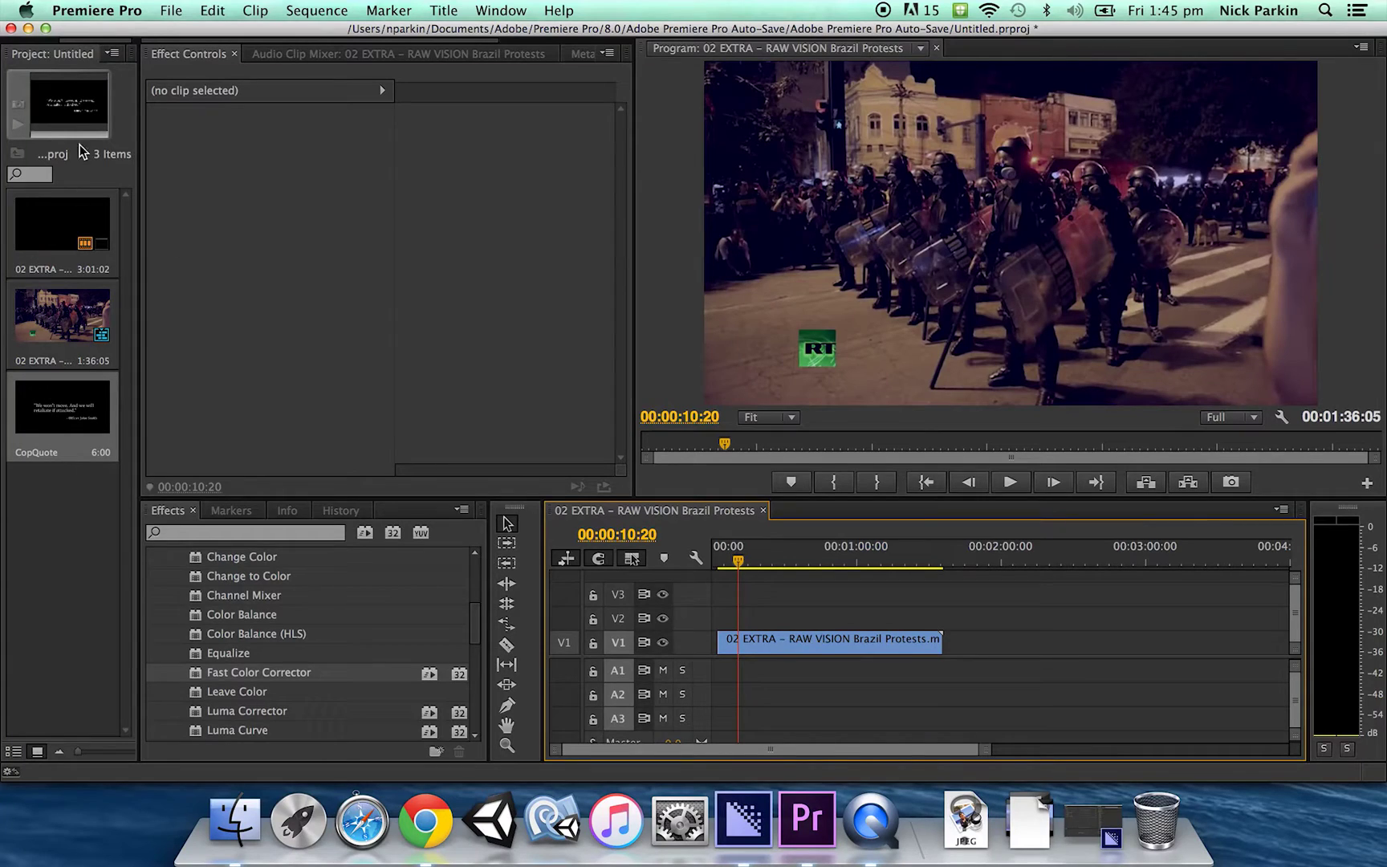
pyautogui.click(41, 60)
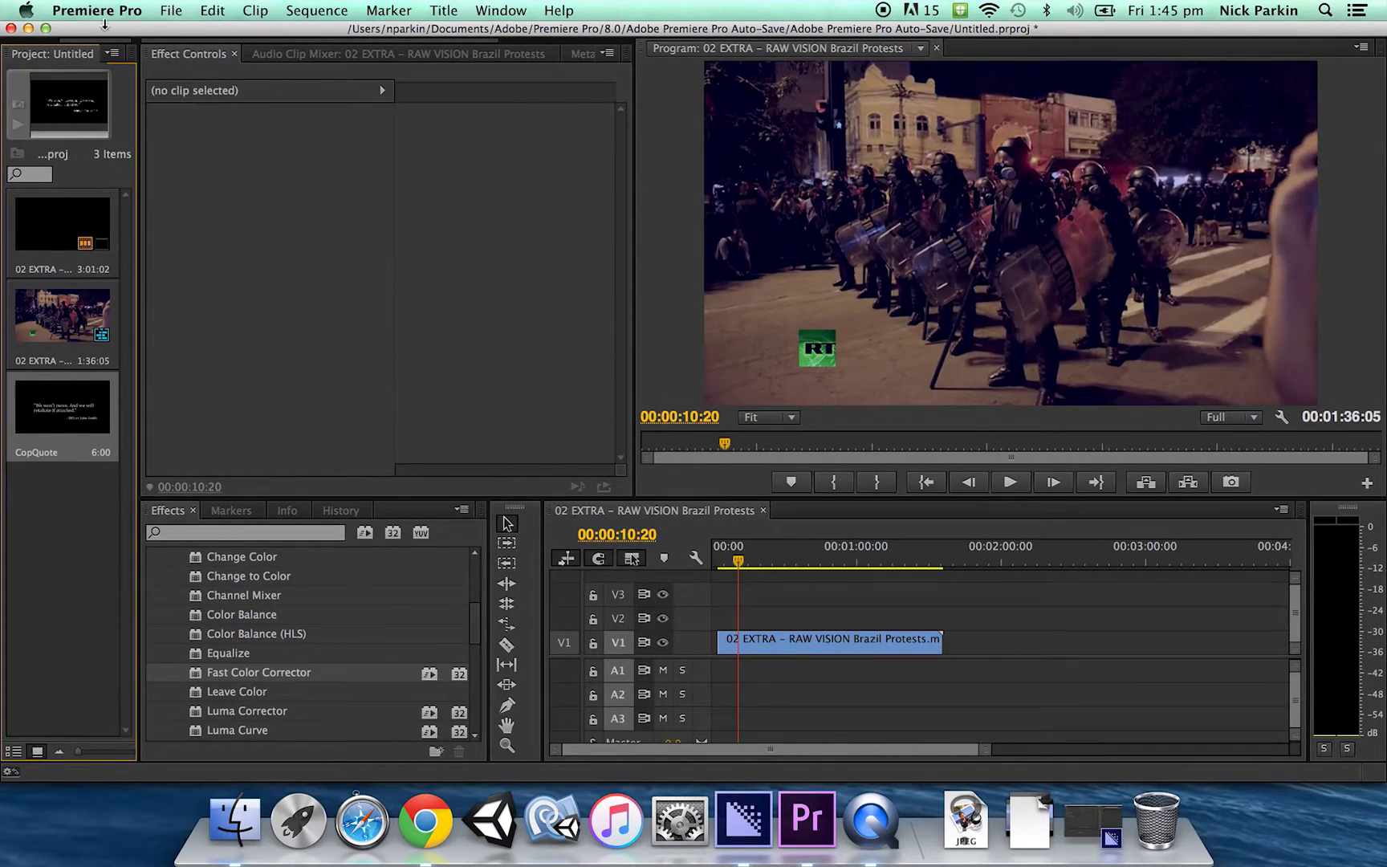
pyautogui.click(62, 395)
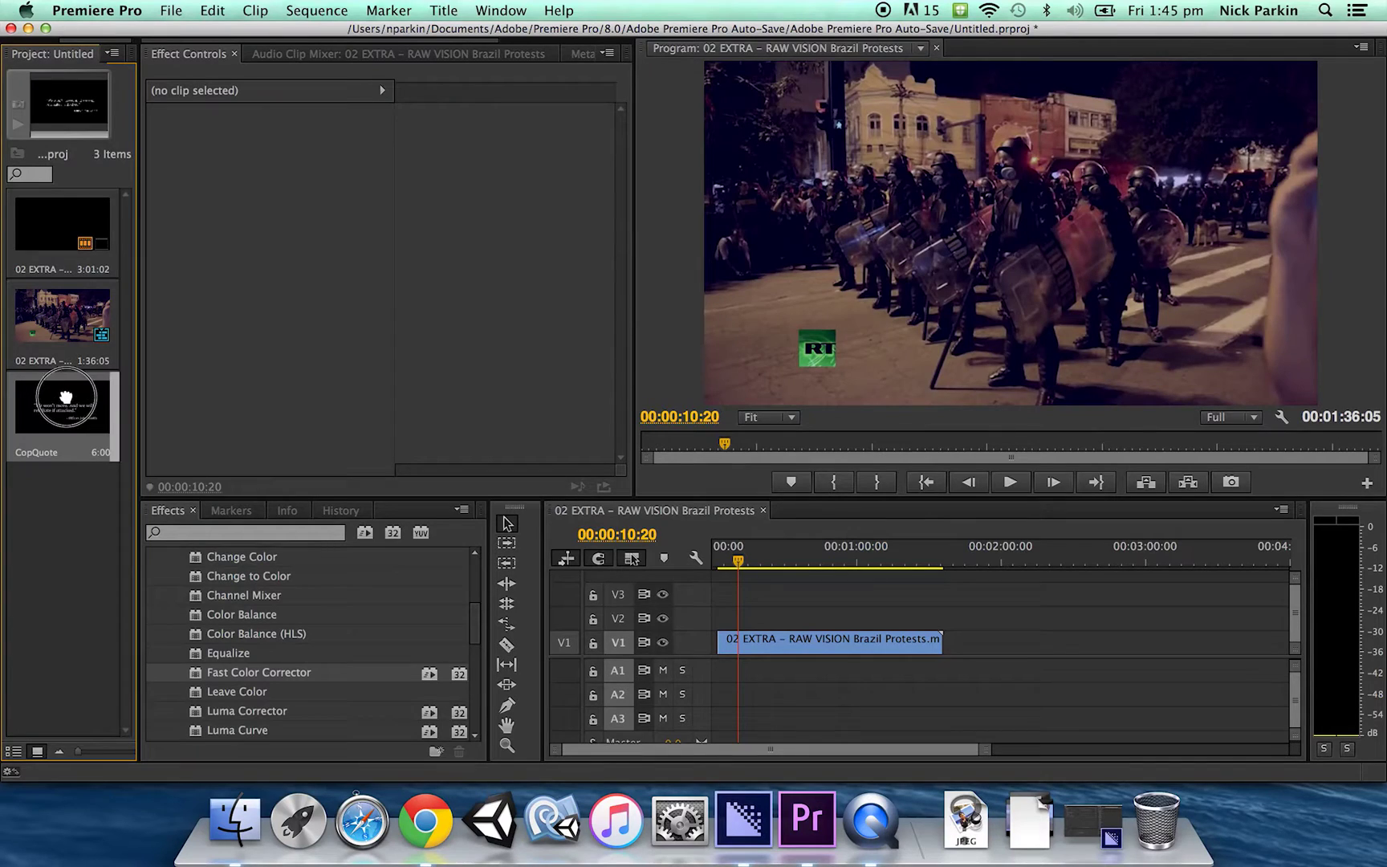
# Drop CopQuote onto V2 at the playhead and preview the quote appearing over the police-line footage.
pyautogui.moveTo(58, 403); pyautogui.dragTo(812, 614)
pyautogui.moveTo(737, 561); pyautogui.dragTo(747, 561)
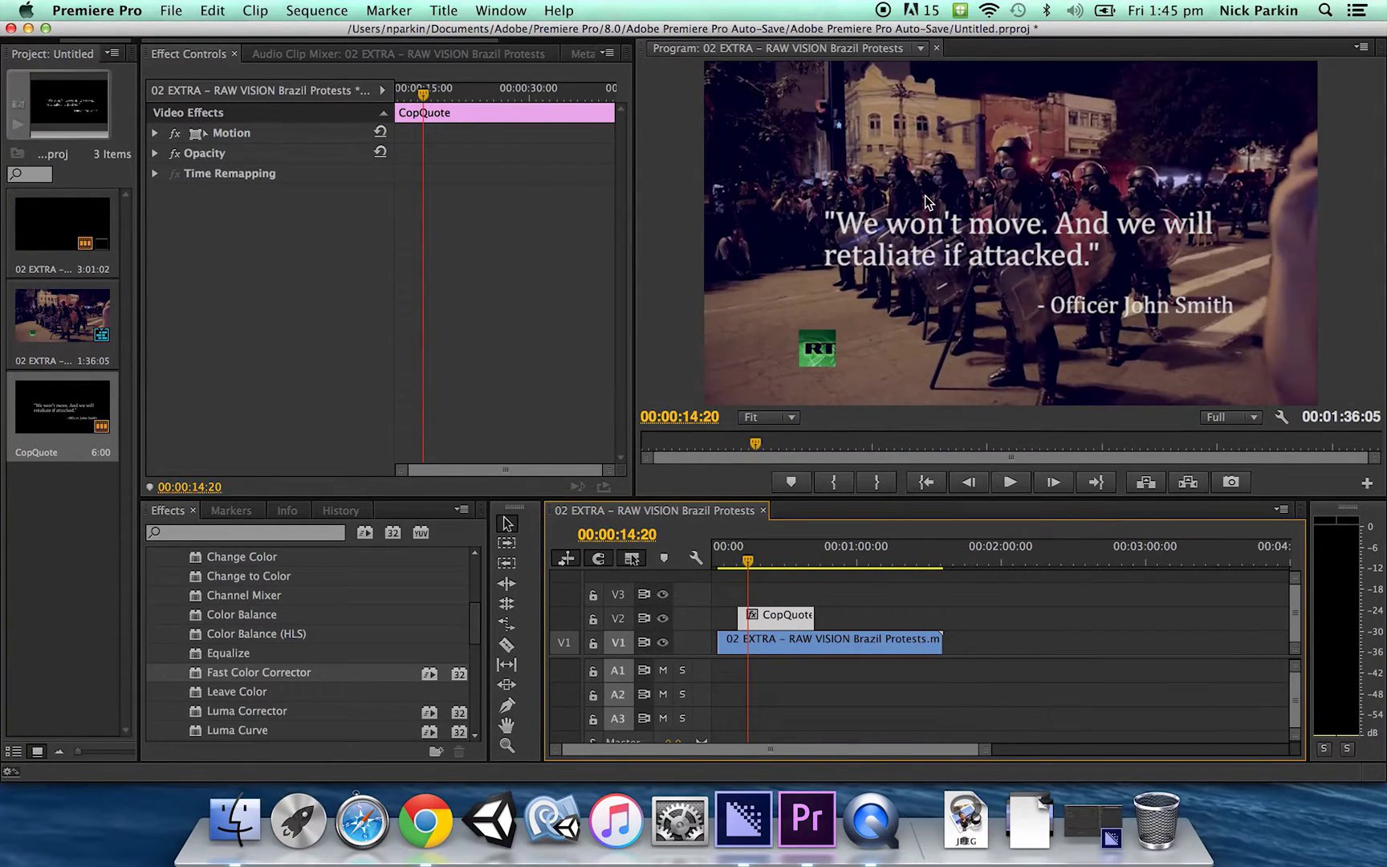
pyautogui.click(732, 553)
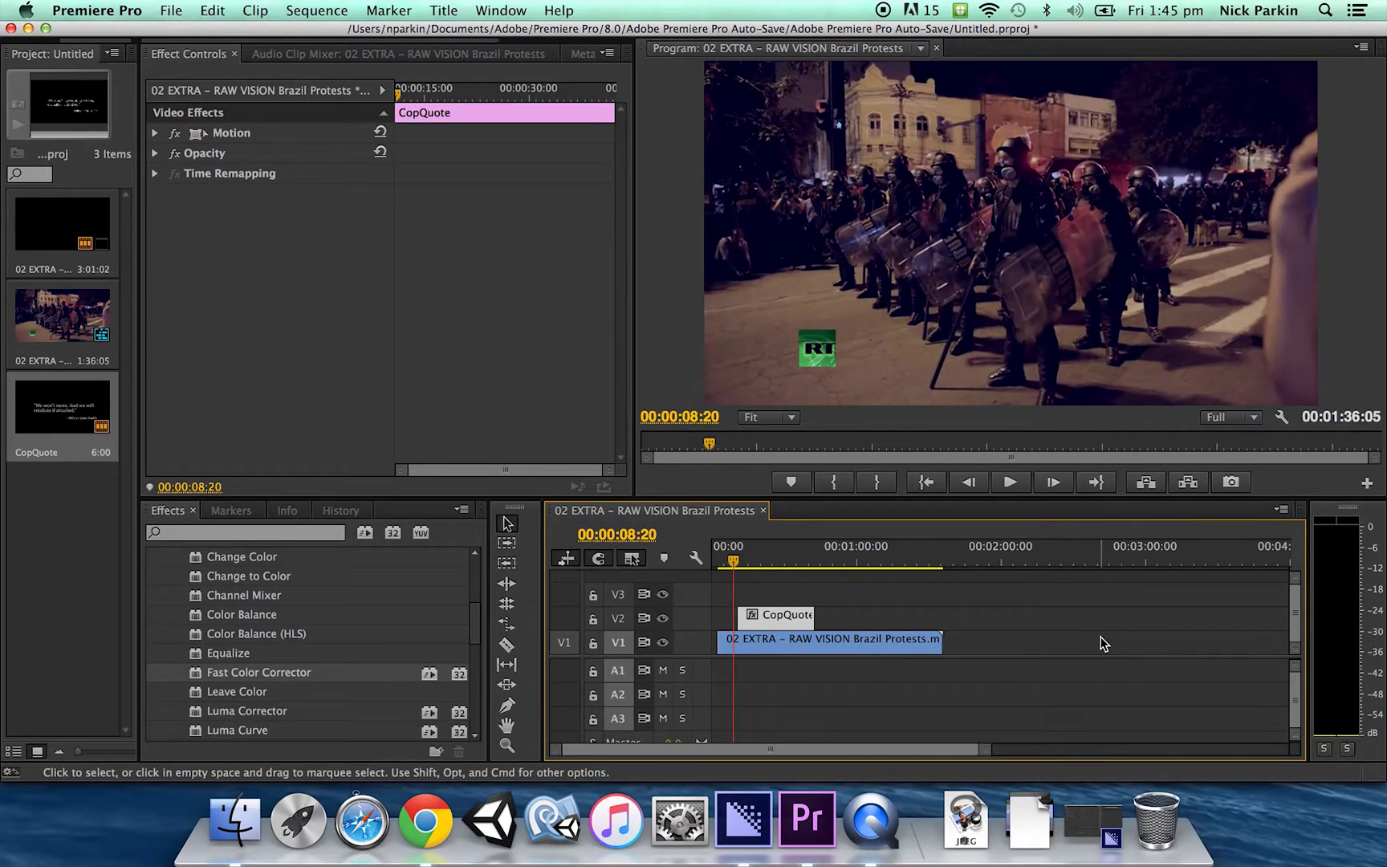
pyautogui.press('space')
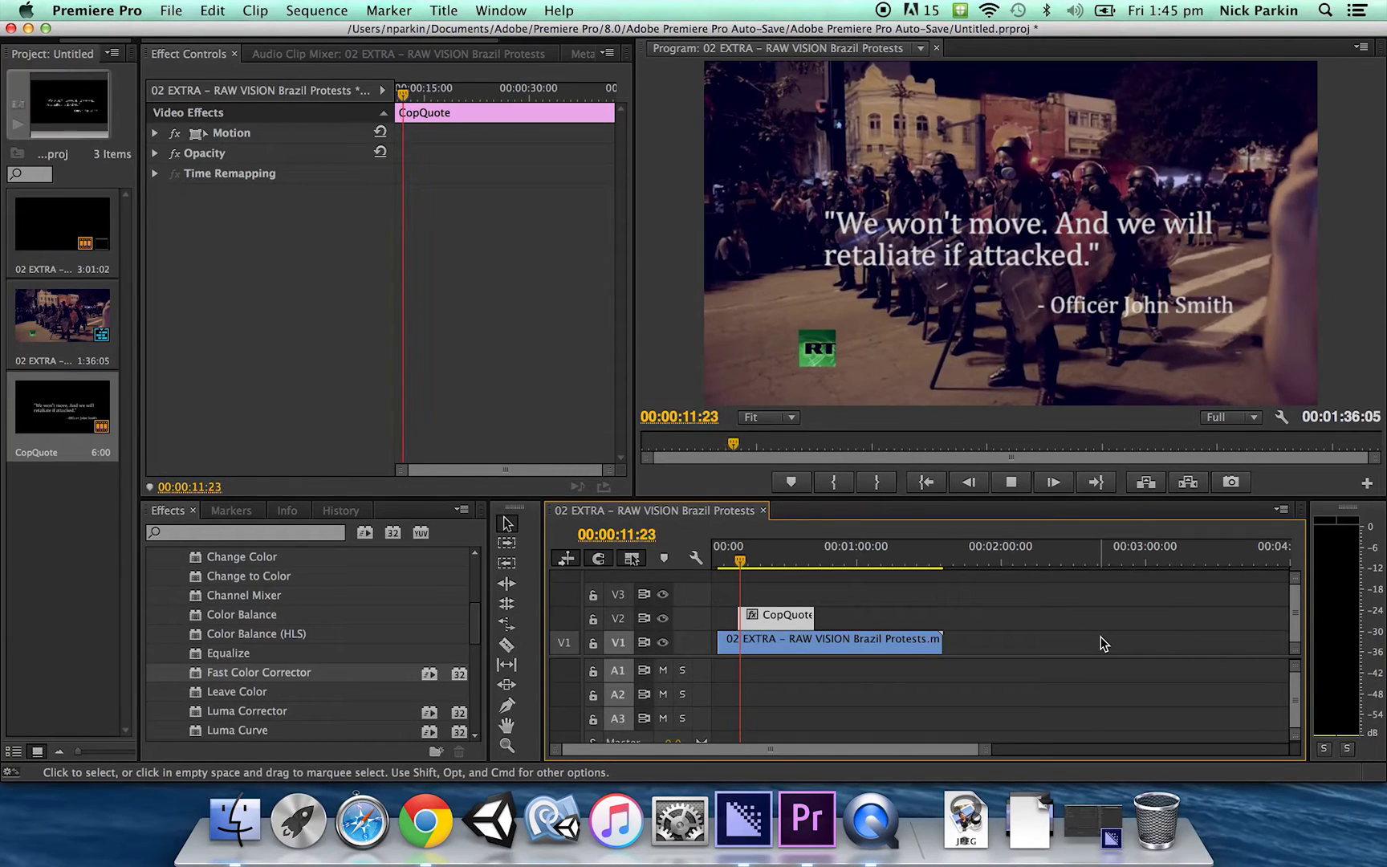
pyautogui.press('space')
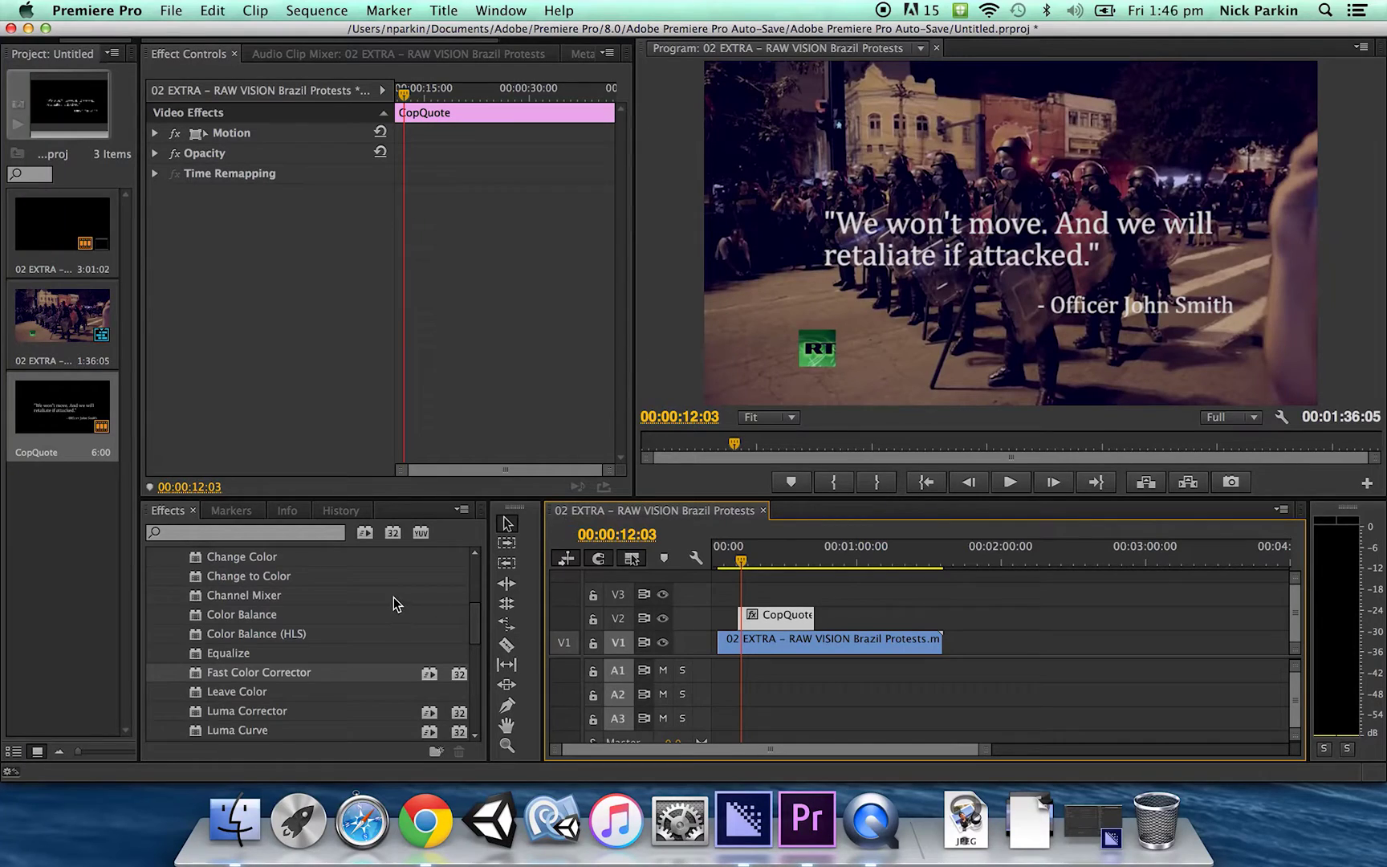
# Apply a Cross Dissolve from Video Transitions > Dissolve to the start and end of CopQuote.
pyautogui.scroll(5, 393, 597)
pyautogui.click(163, 513)
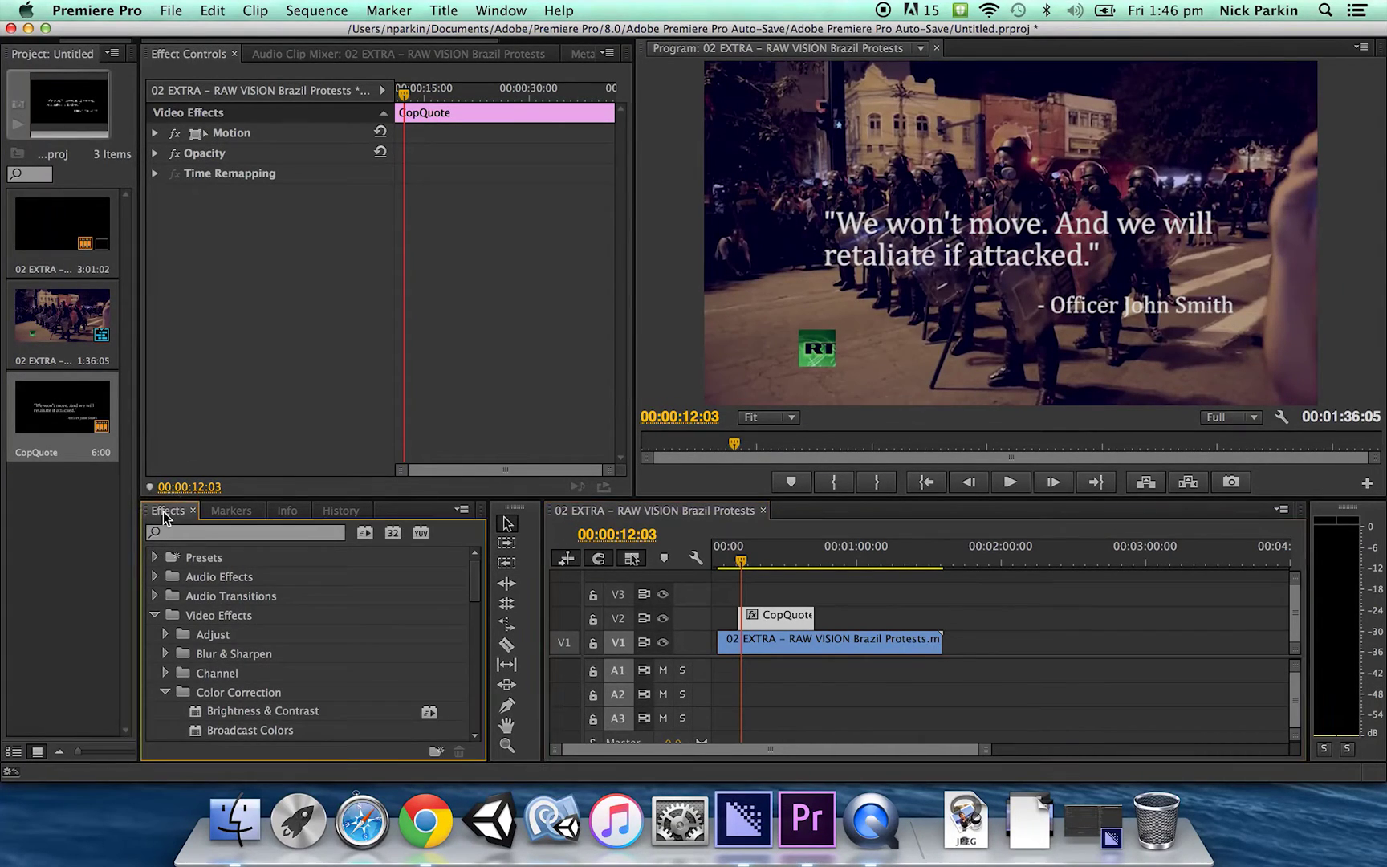
pyautogui.click(153, 616)
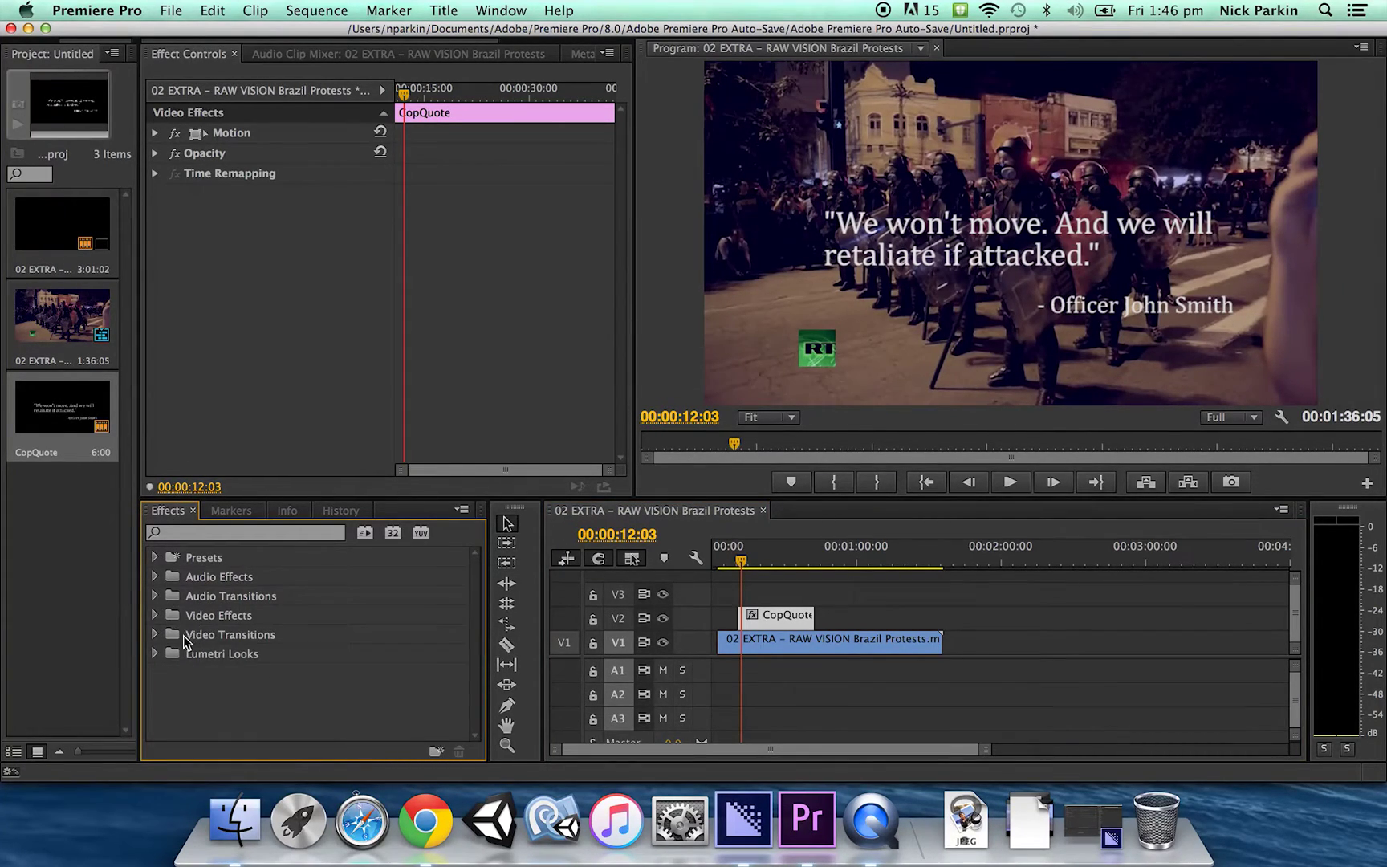
pyautogui.click(155, 635)
pyautogui.scroll(-1, 189, 642)
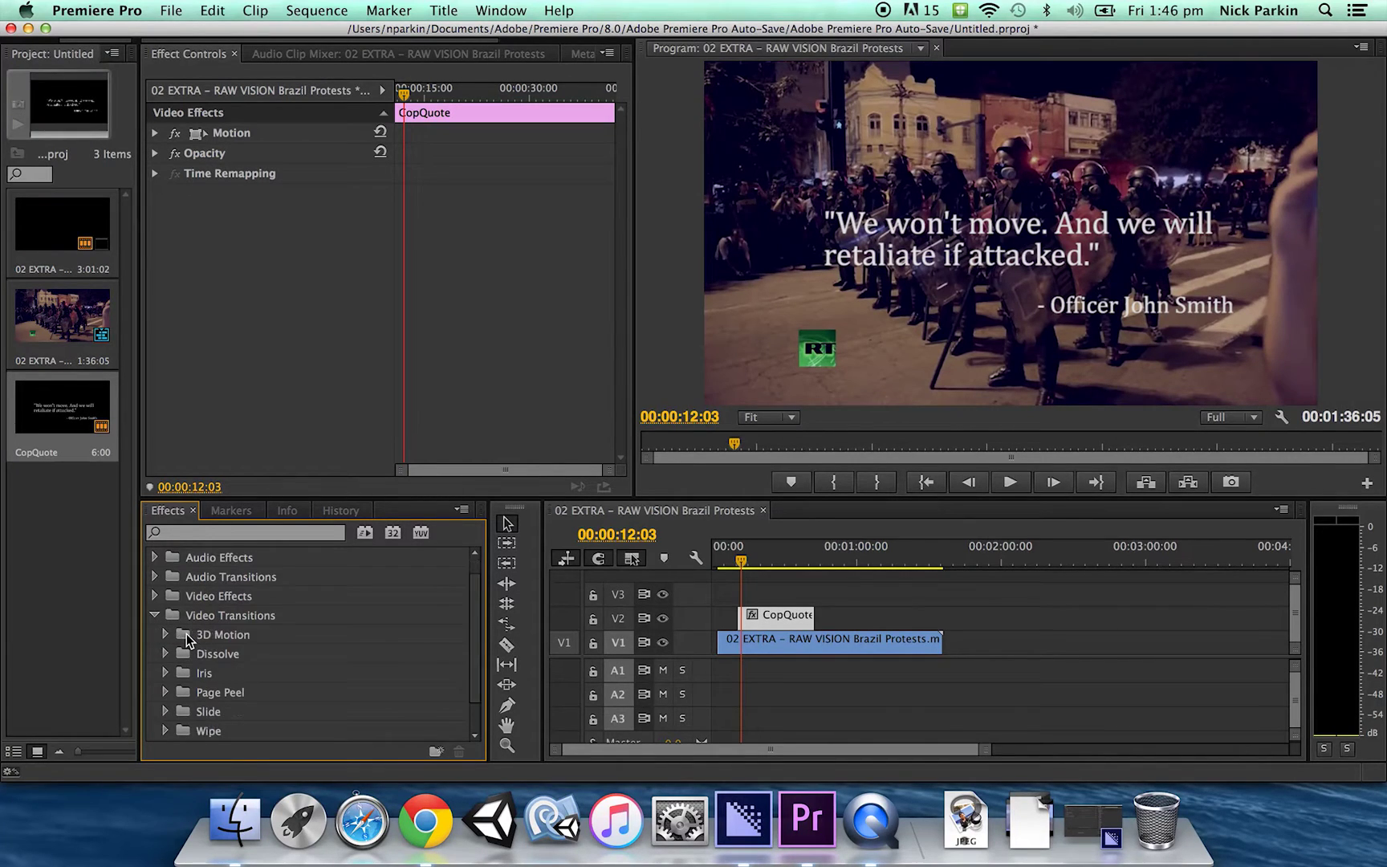
pyautogui.click(165, 653)
pyautogui.click(205, 694)
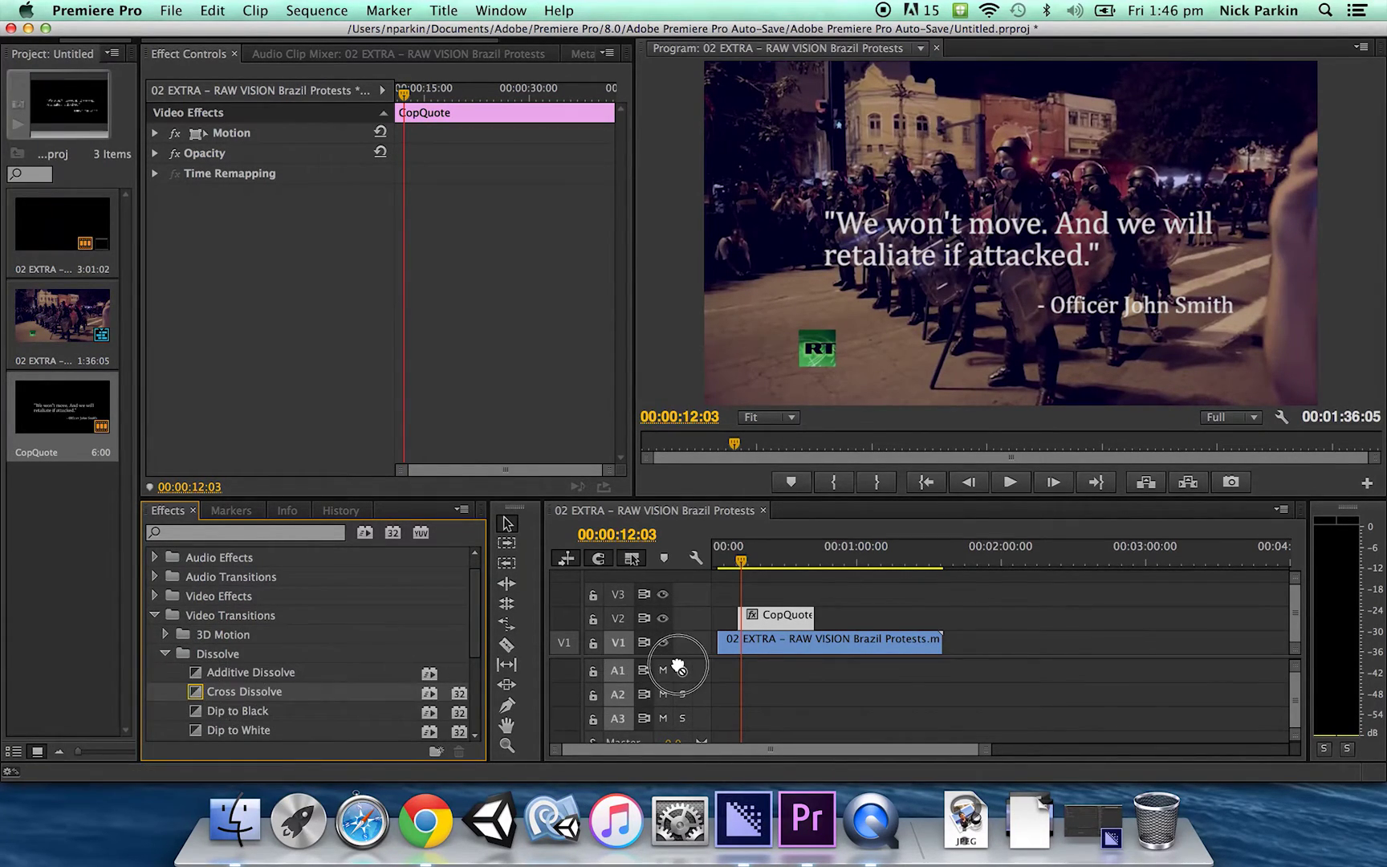
pyautogui.moveTo(678, 666); pyautogui.dragTo(746, 633)
pyautogui.moveTo(371, 692); pyautogui.dragTo(733, 566)
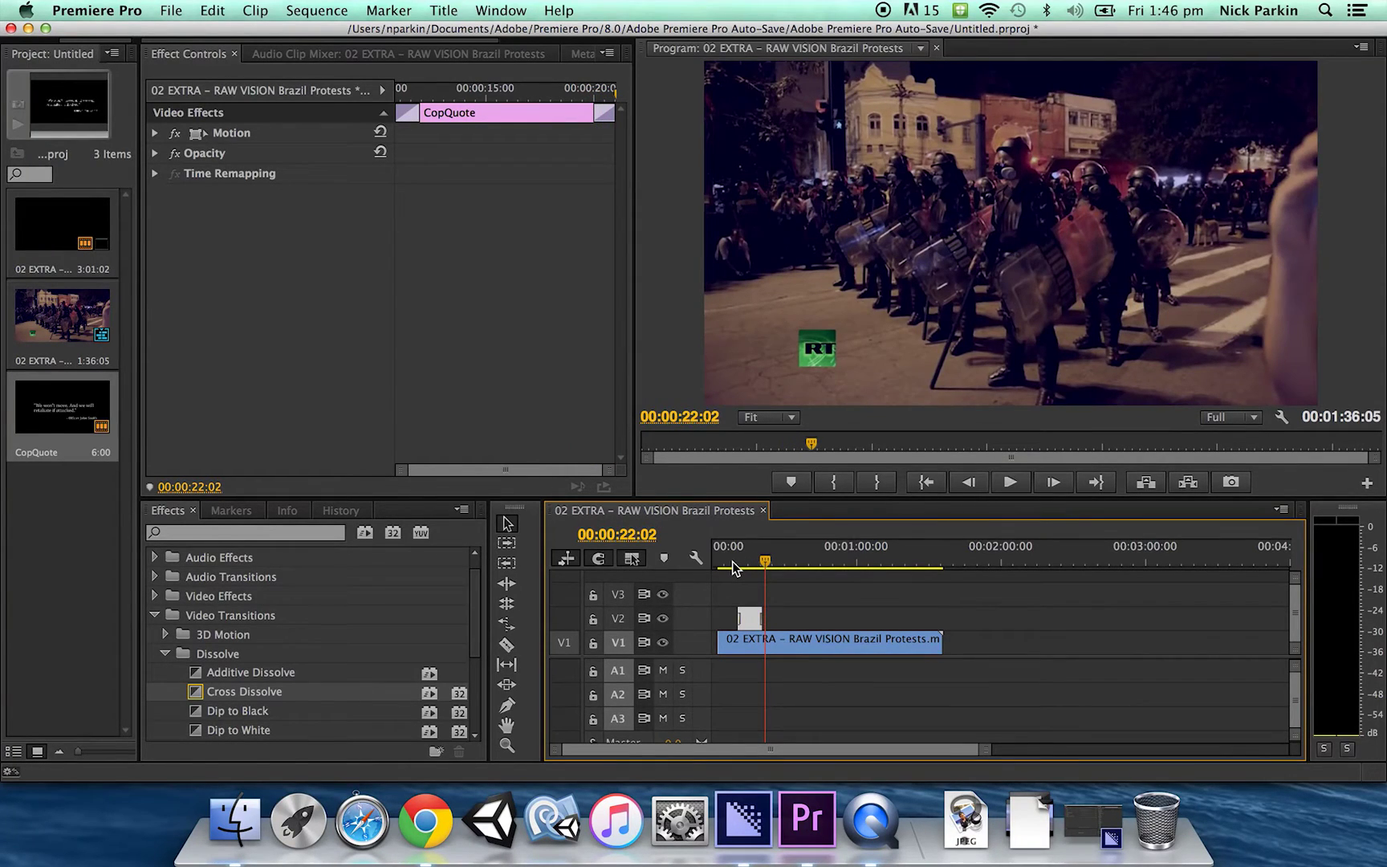
# Zoom the timeline and trim the V1 protest clip's start to the playhead near 00:00:09:21.
pyautogui.moveTo(735, 562); pyautogui.dragTo(733, 559)
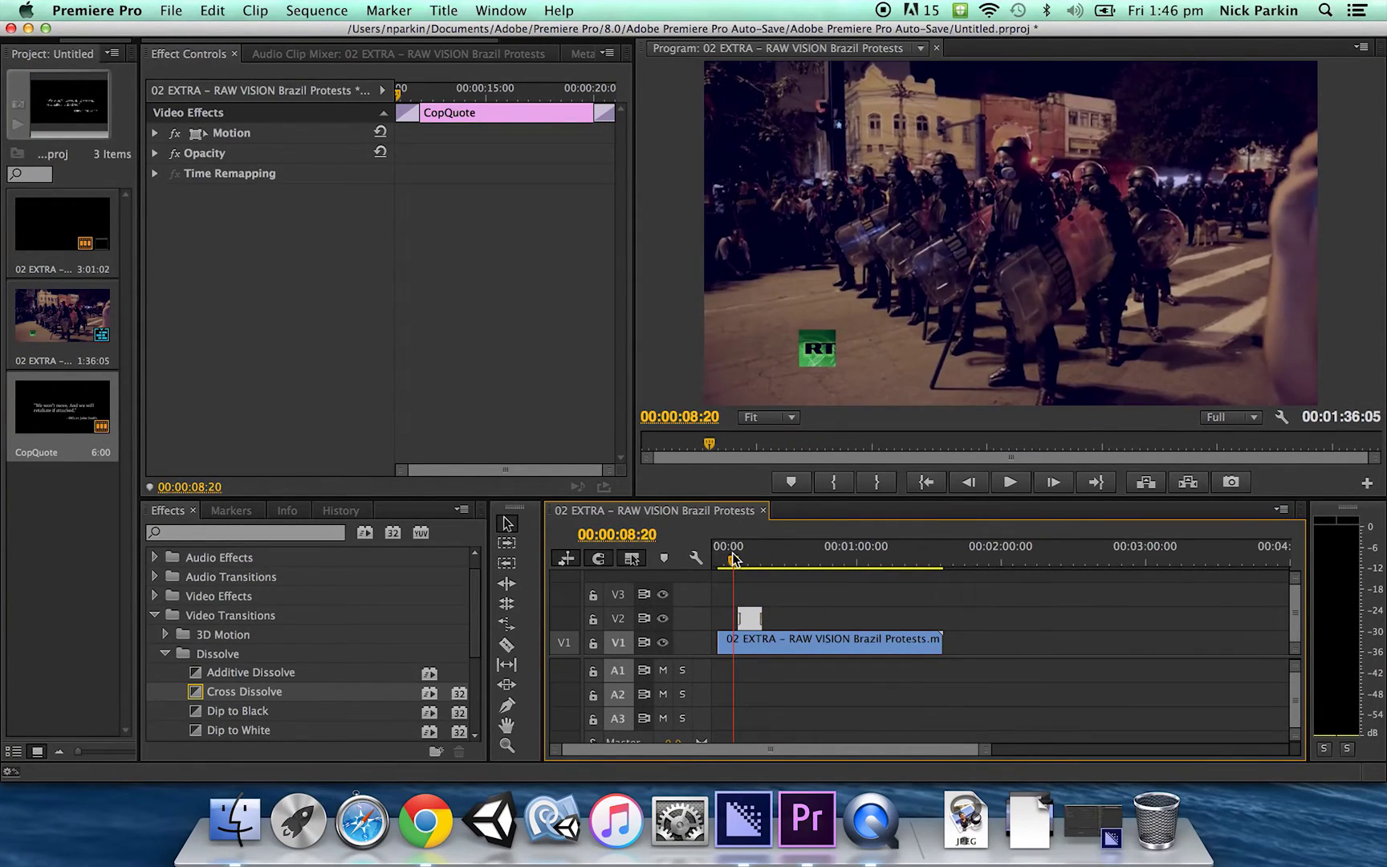
pyautogui.press('=')
pyautogui.press('=')
pyautogui.press('=')
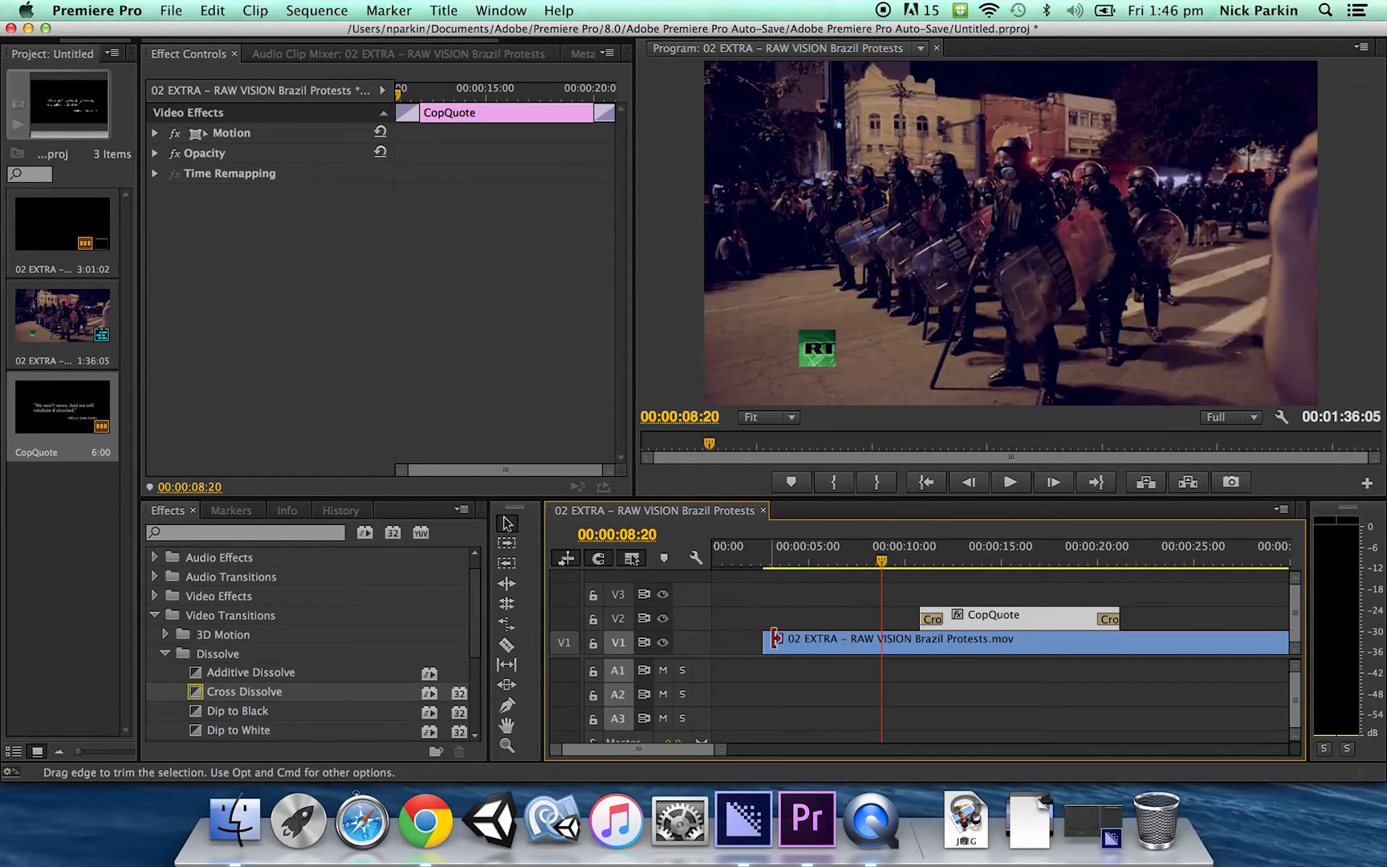
pyautogui.moveTo(775, 639); pyautogui.dragTo(882, 640)
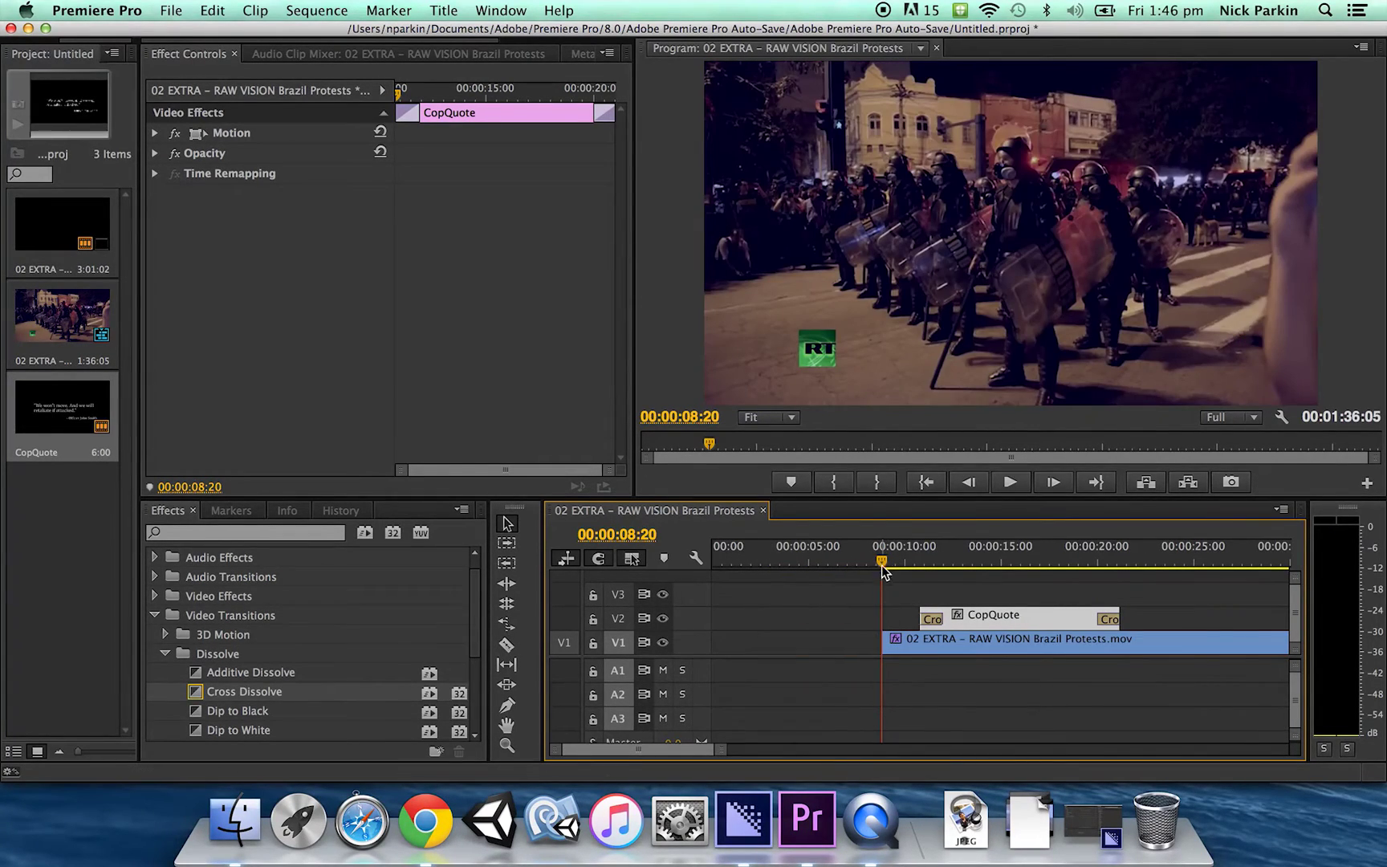
pyautogui.moveTo(882, 568)
pyautogui.mouseDown()
pyautogui.moveTo(915, 560)
pyautogui.moveTo(900, 560)
pyautogui.mouseUp()
pyautogui.moveTo(883, 640); pyautogui.dragTo(900, 640)
# Add a Cross Dissolve to the footage's start and preview the fade-in beneath the quote.
pyautogui.click(235, 695)
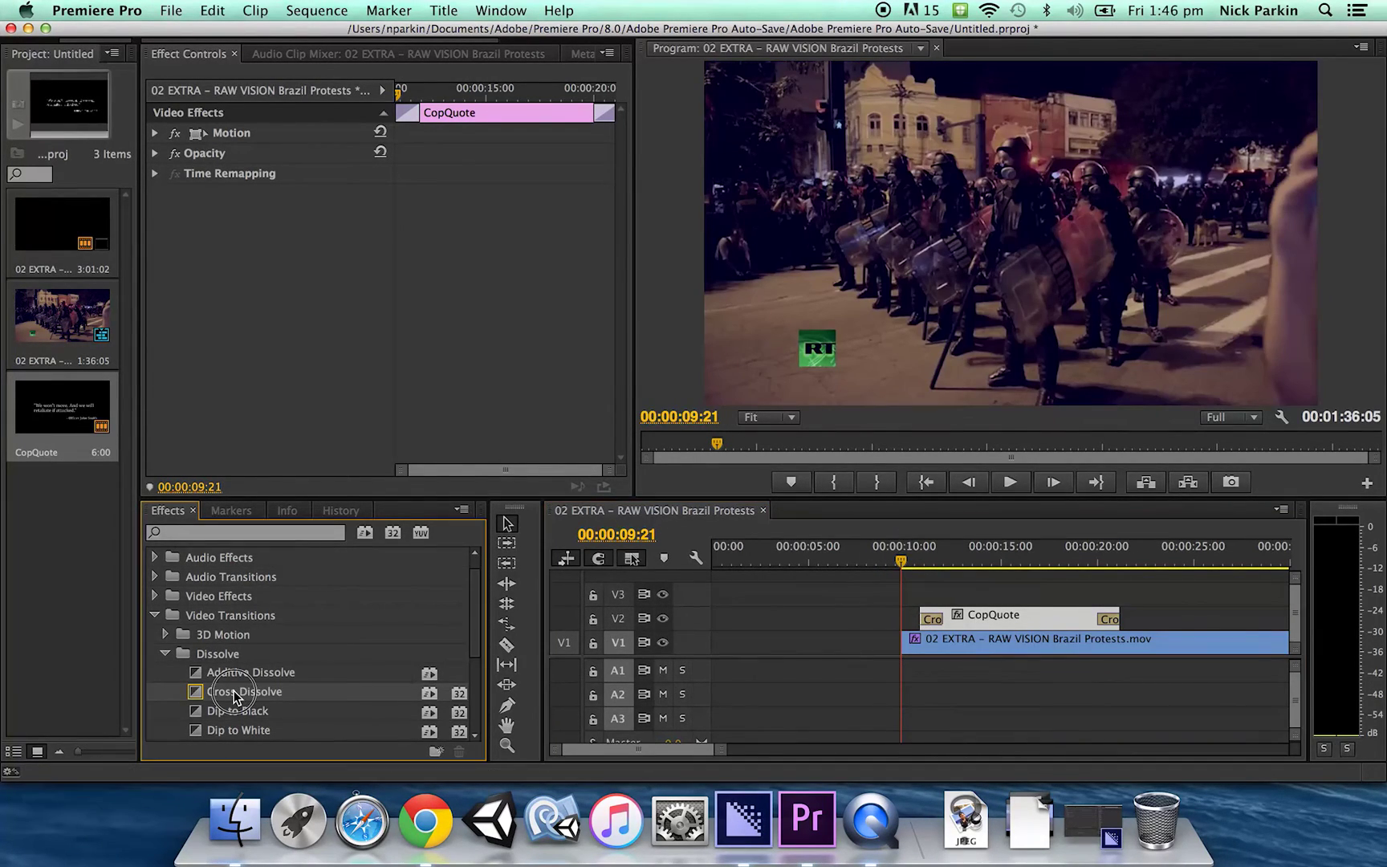
pyautogui.moveTo(235, 695); pyautogui.dragTo(903, 642)
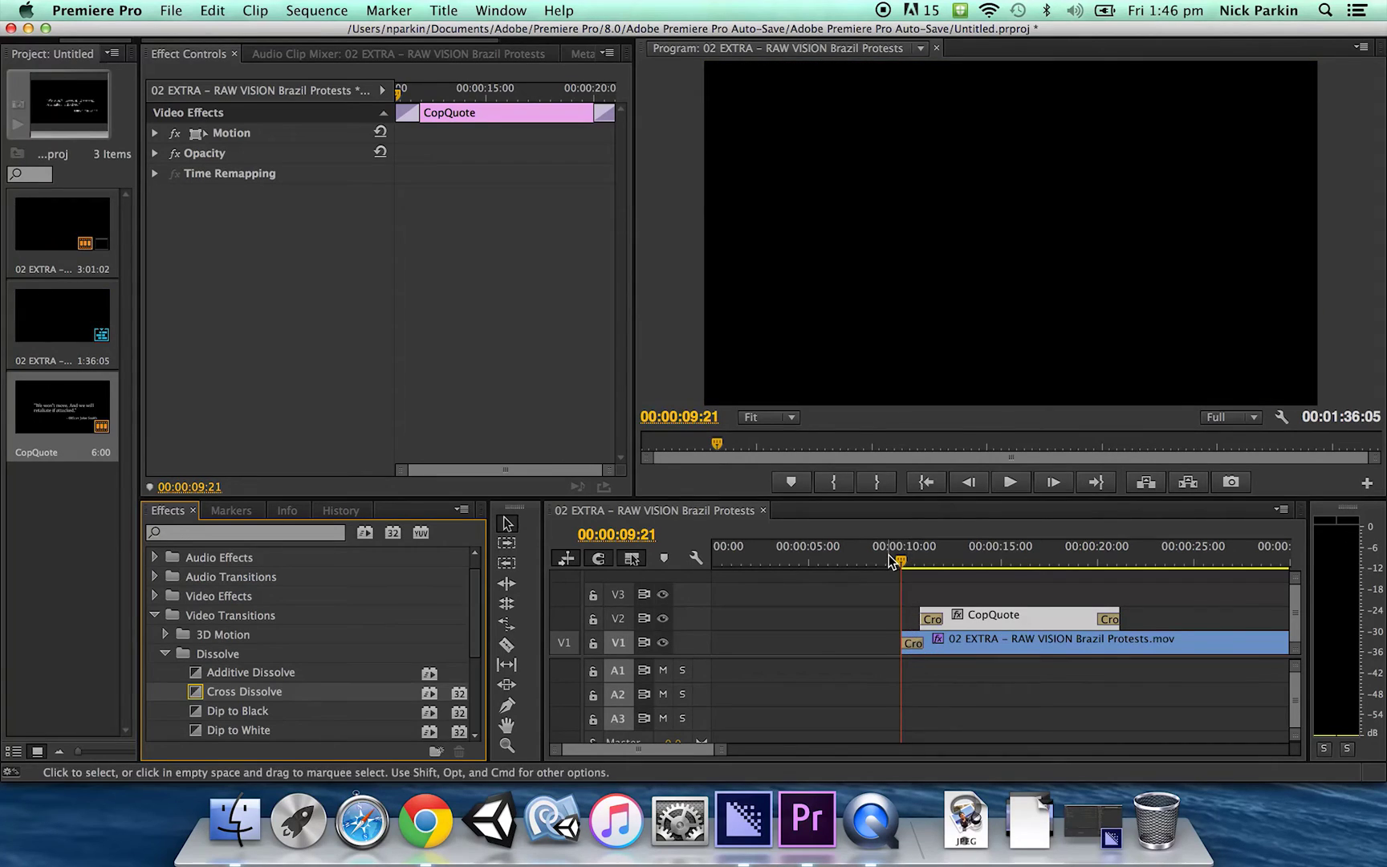
pyautogui.click(888, 559)
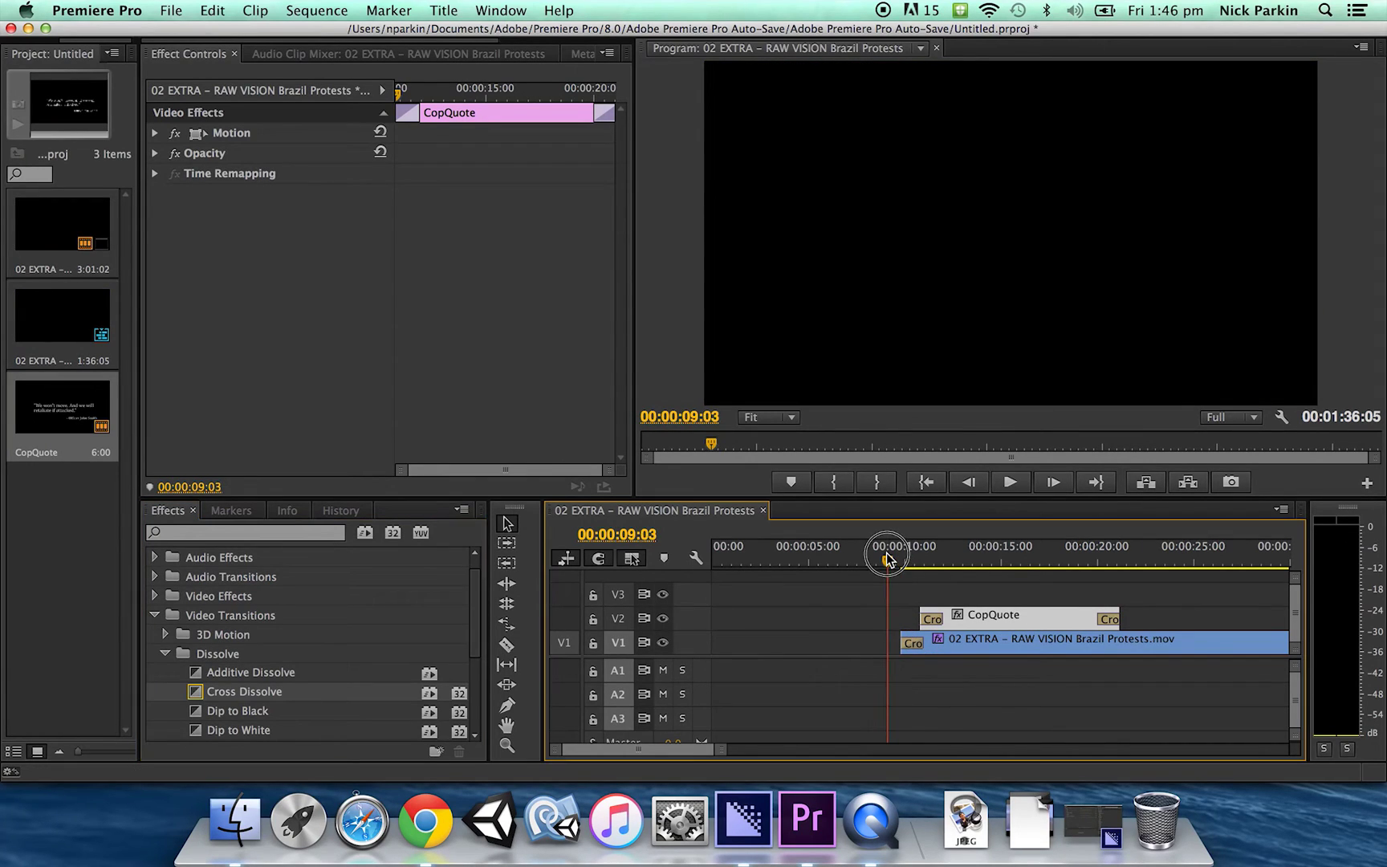
pyautogui.press('space')
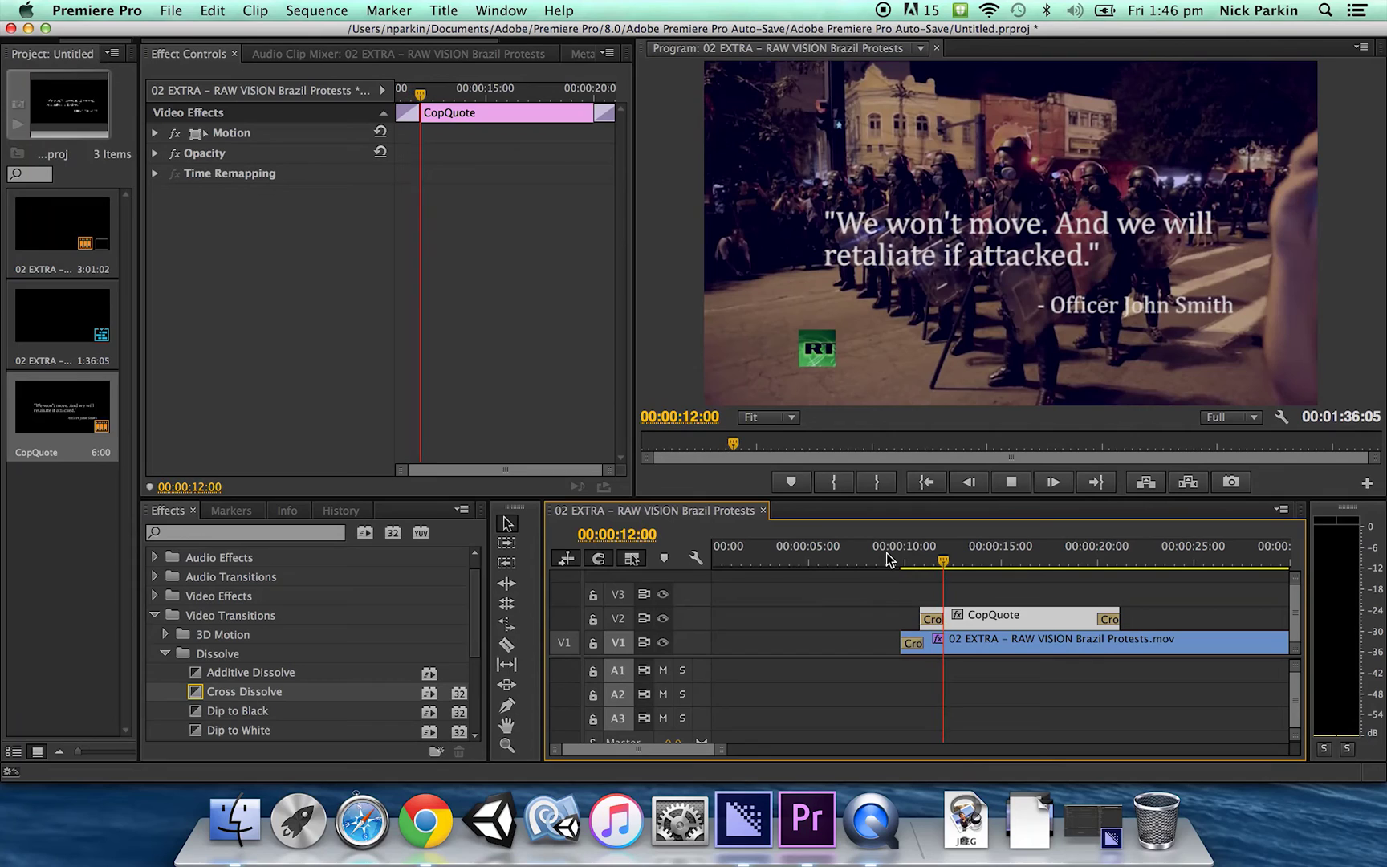
pyautogui.click(893, 565)
pyautogui.press('space')
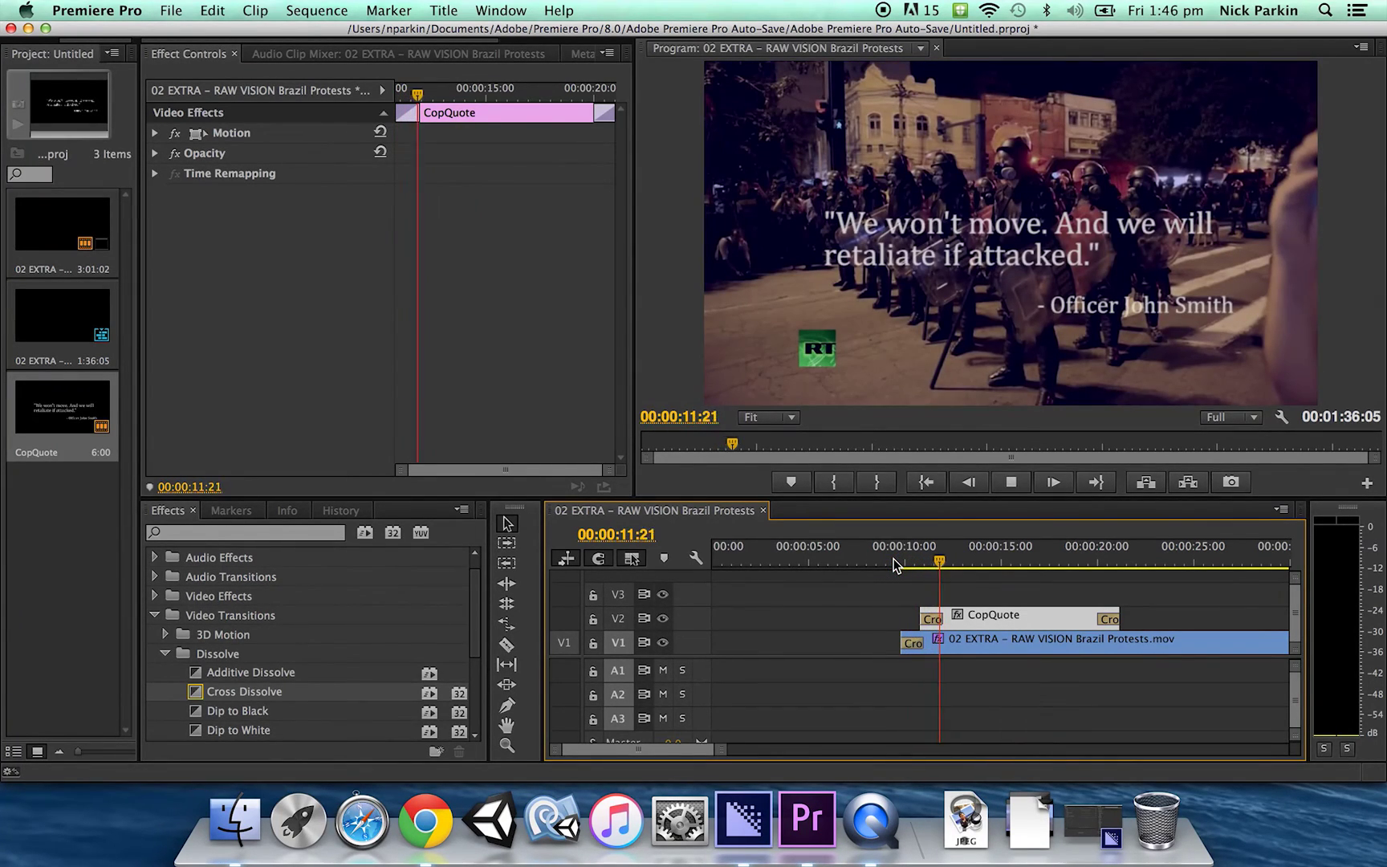
pyautogui.press('space')
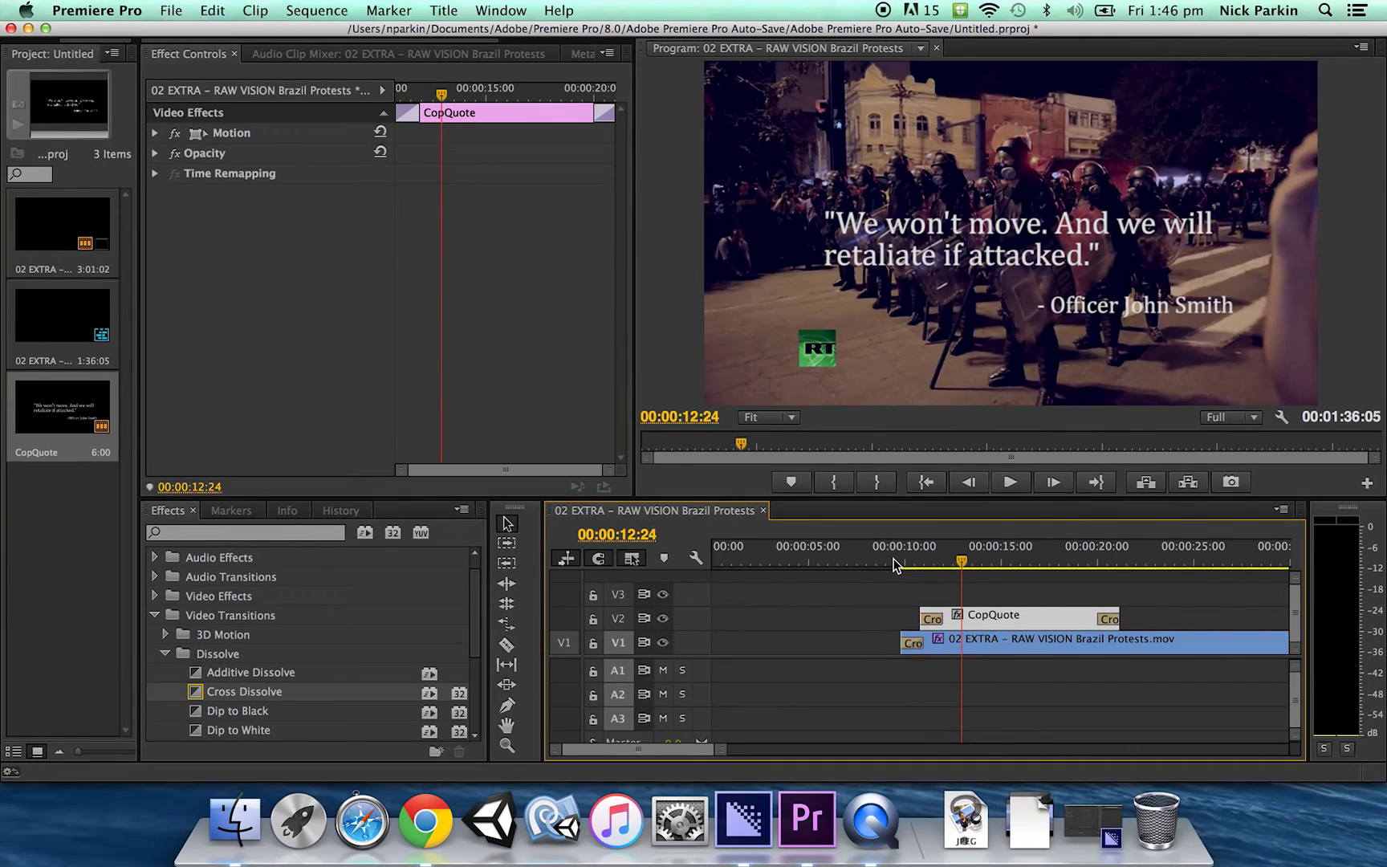